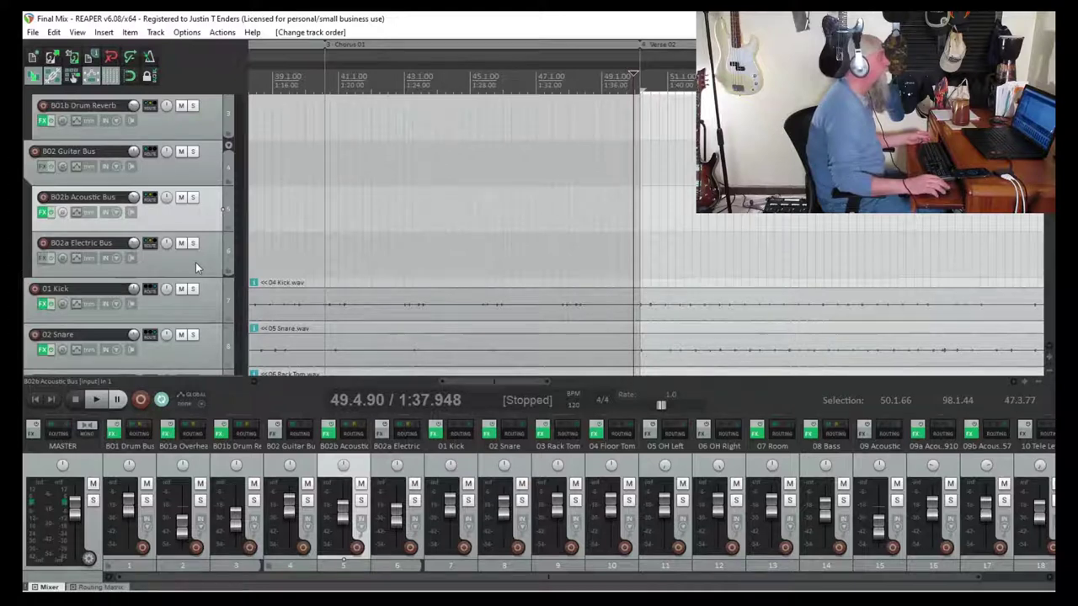
# - Insert three new tracks below B02a Electric Bus and nest them inside it as child tracks
pyautogui.rightClick(166, 264)
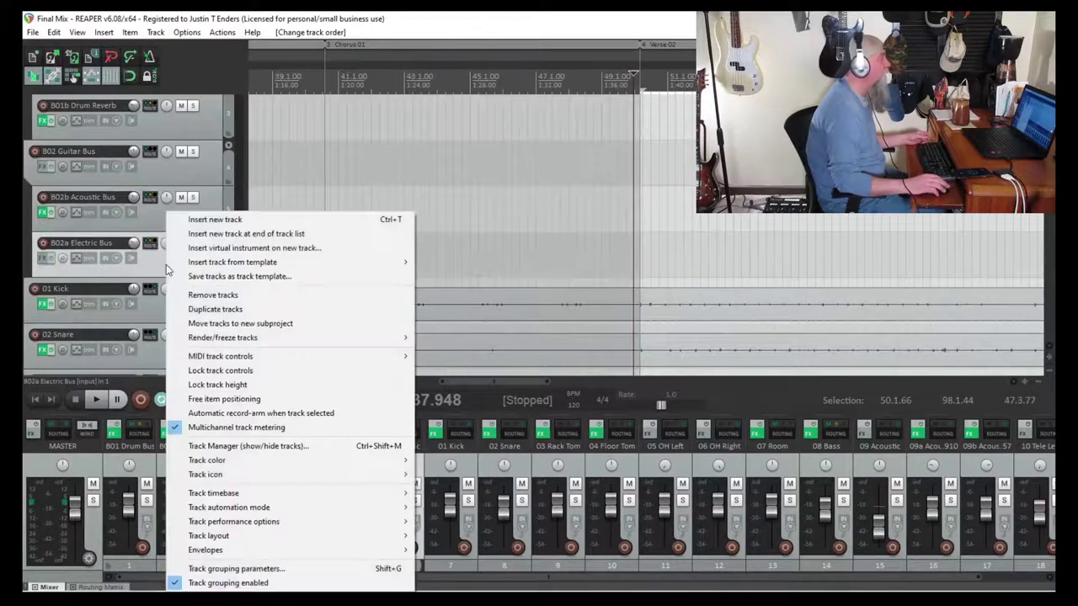
pyautogui.click(194, 221)
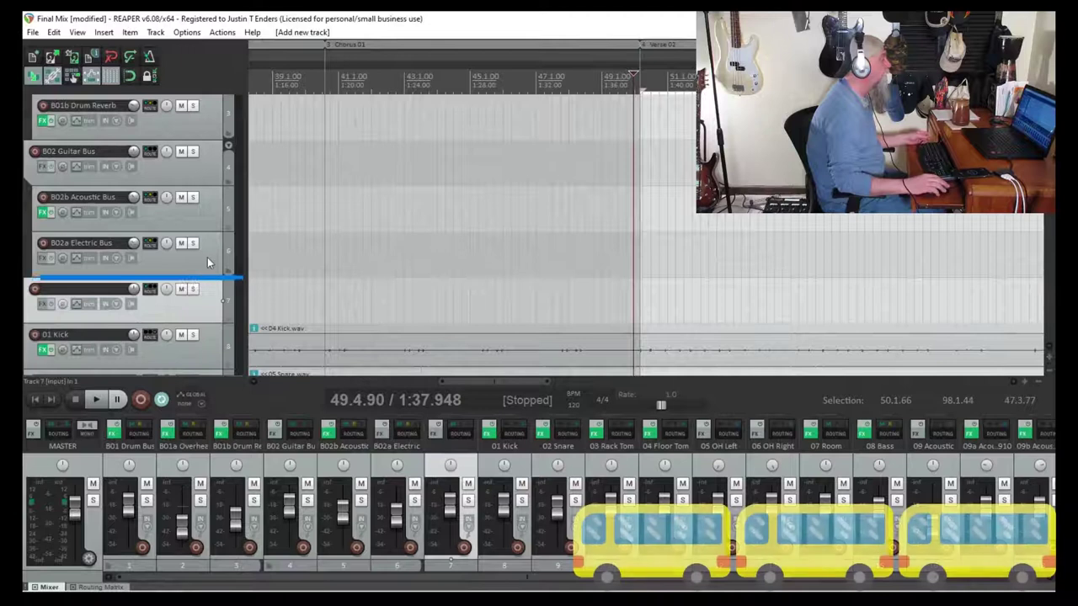
pyautogui.hotkey('ctrl', 't')
pyautogui.moveTo(211, 264)
pyautogui.mouseDown()
pyautogui.moveTo(212, 234)
pyautogui.moveTo(213, 266)
pyautogui.mouseUp()
pyautogui.hotkey('ctrl', 't')
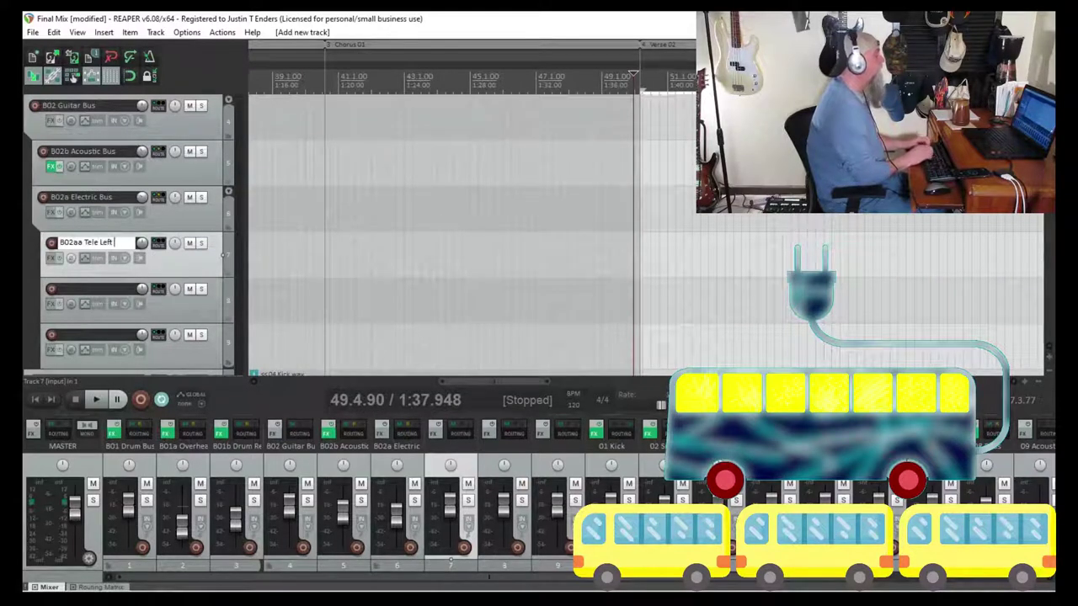
# - Name the three nested tracks B02aa Tele Left Bus, B02ab Tele Right Bus and B02ac Tele Room Bus
pyautogui.write('Bus')
pyautogui.press('Return')
pyautogui.doubleClick(103, 289)
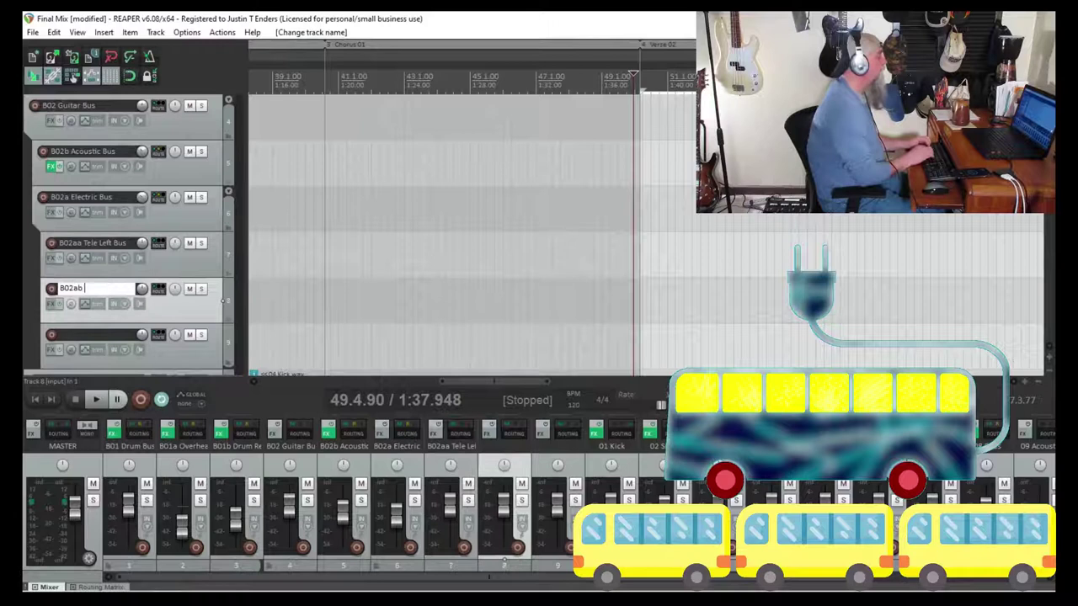
pyautogui.write('B02ab Tele Right Bus')
pyautogui.press('Tab')
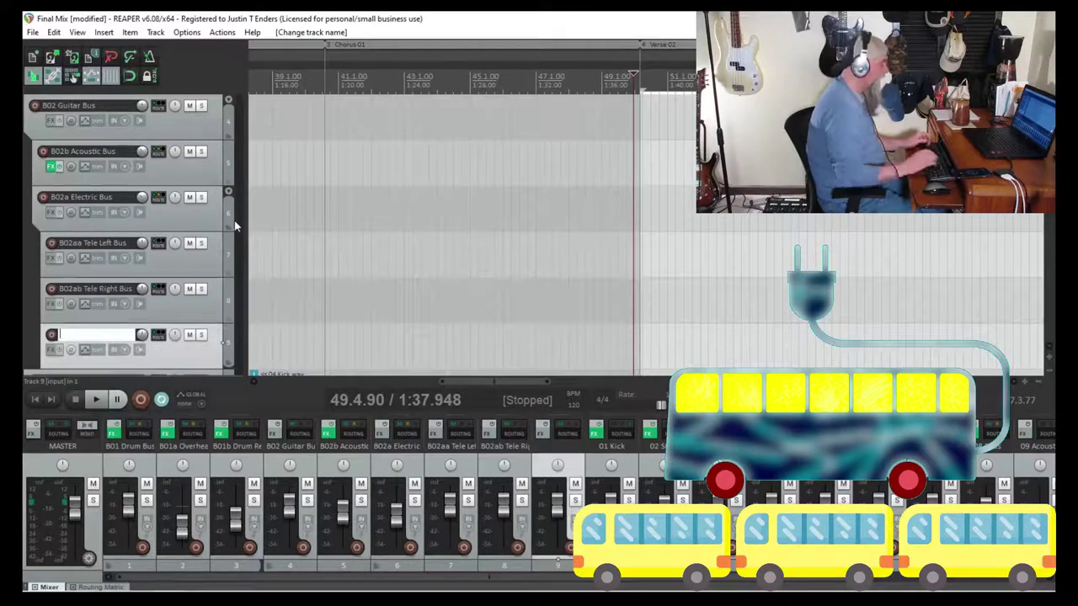
pyautogui.write('B02ac Tele Room Bus')
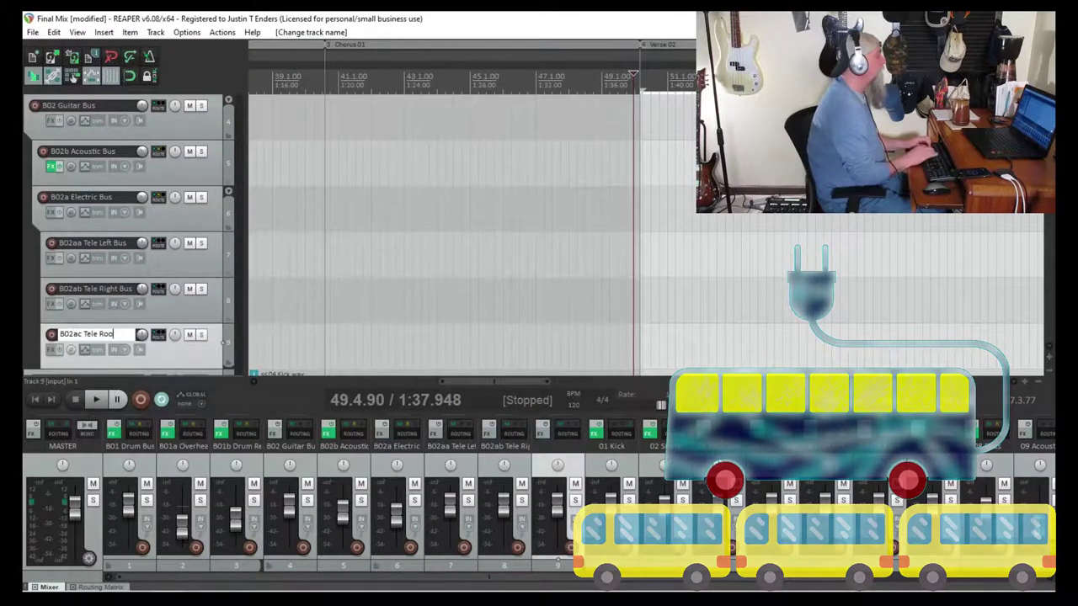
pyautogui.press('Return')
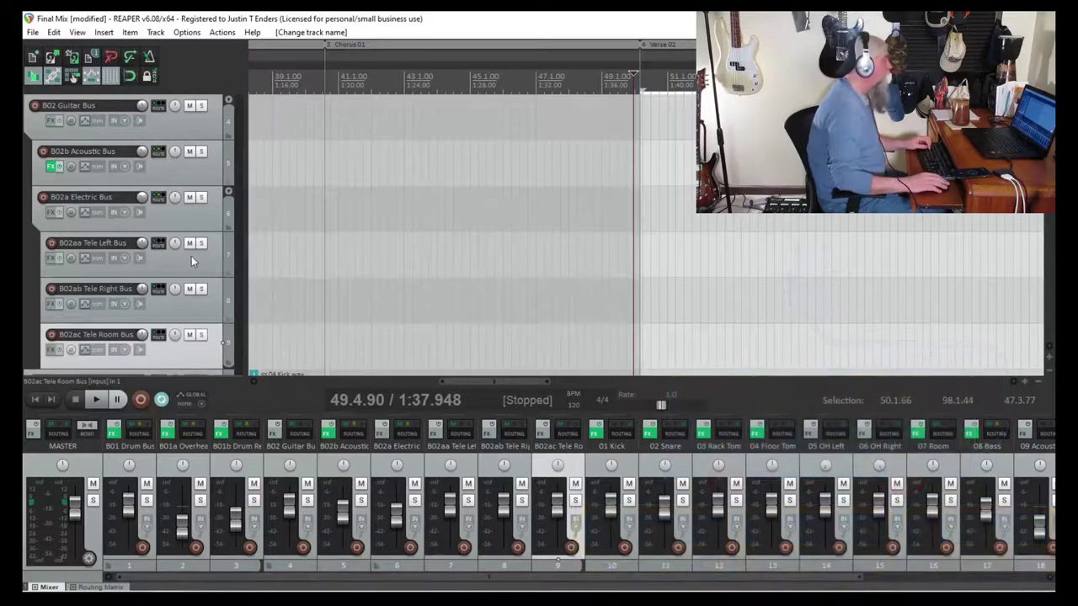
# - Check the routing settings of B02aa Tele Left Bus and its parent B02a Electric Bus
pyautogui.click(158, 246)
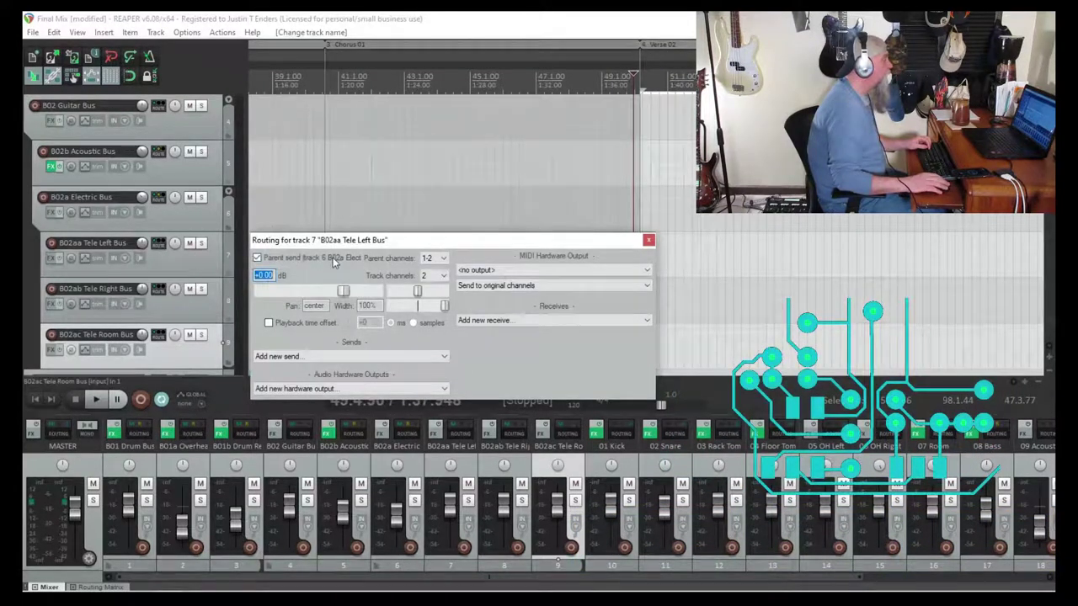
pyautogui.click(649, 242)
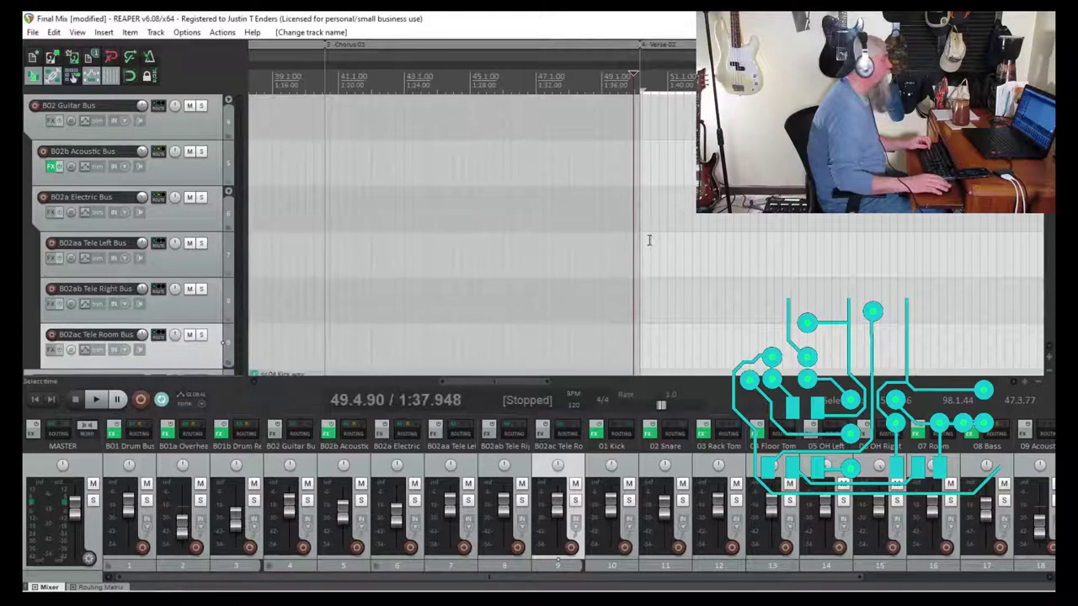
pyautogui.click(158, 200)
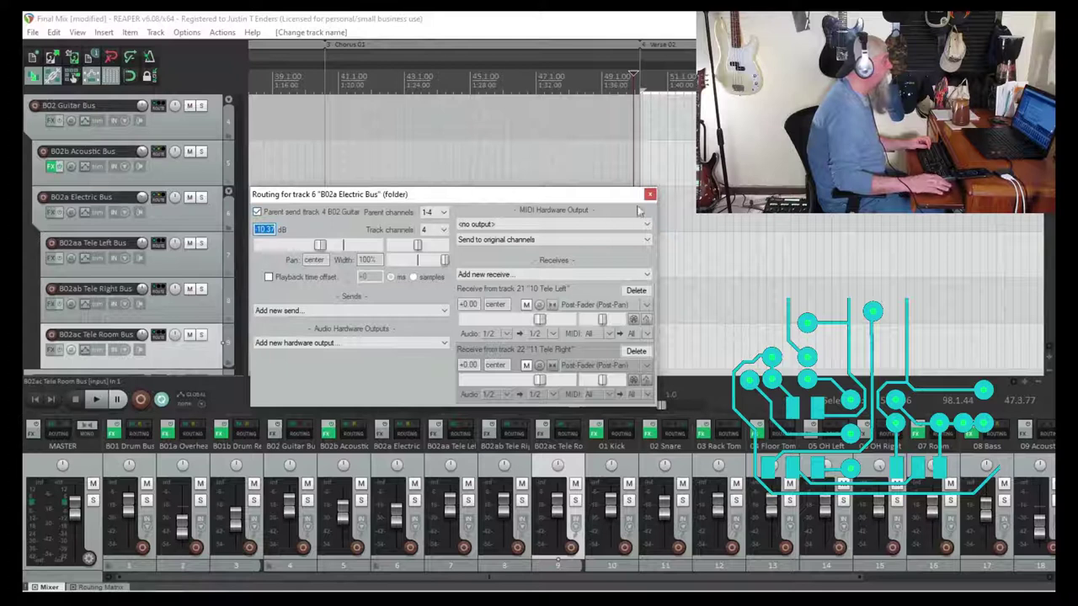
pyautogui.click(649, 197)
# - Replace the 10 Tele Left track's send to B02a Electric Bus with a send to B02aa Tele Left Bus
pyautogui.hscroll(4, 409, 580)
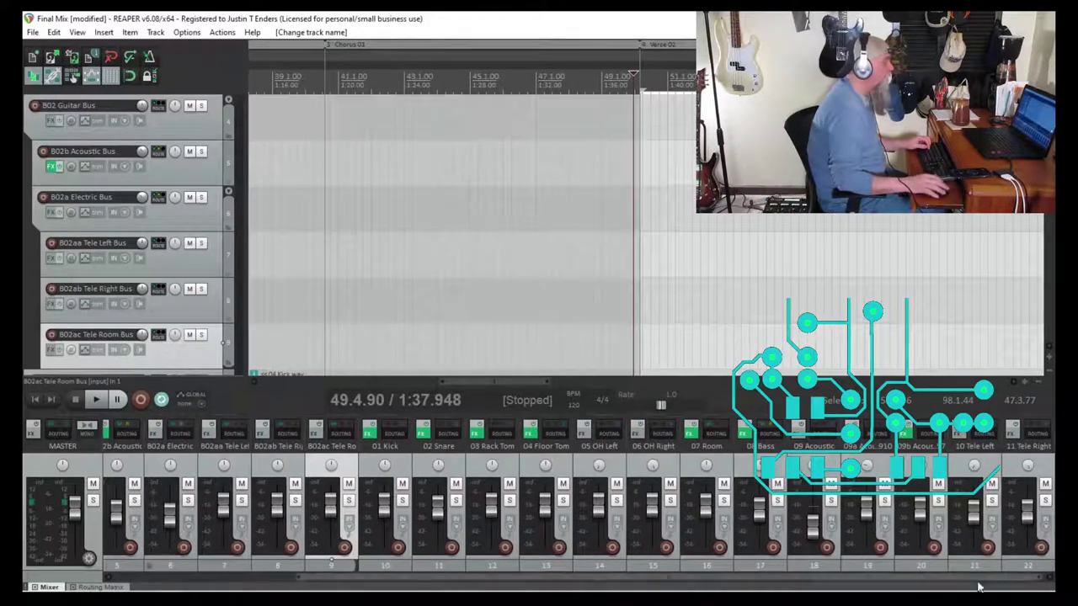
pyautogui.click(984, 434)
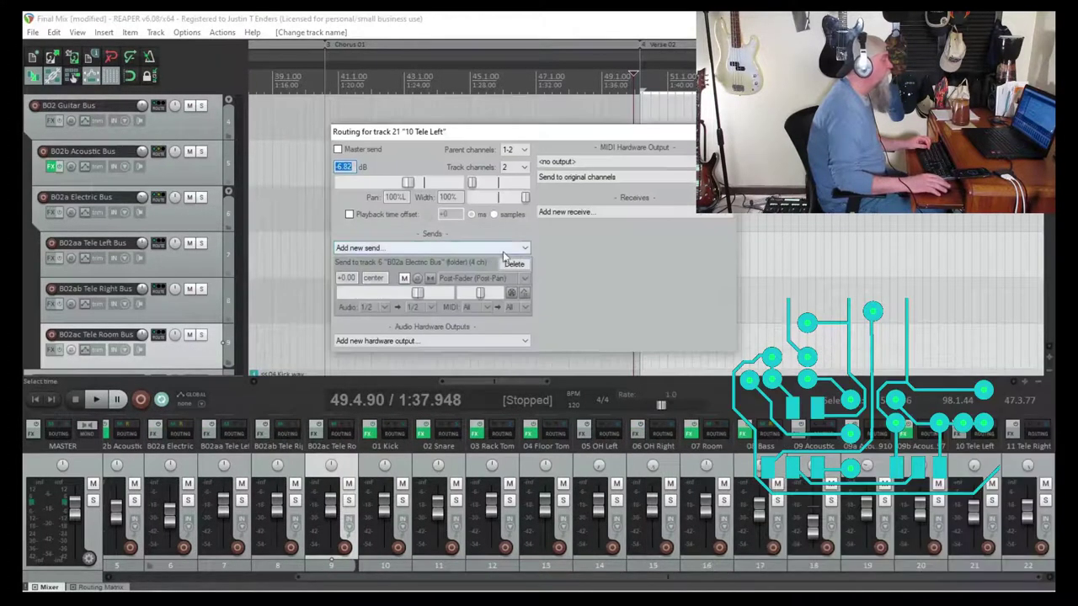
pyautogui.click(513, 266)
pyautogui.click(523, 249)
pyautogui.click(416, 320)
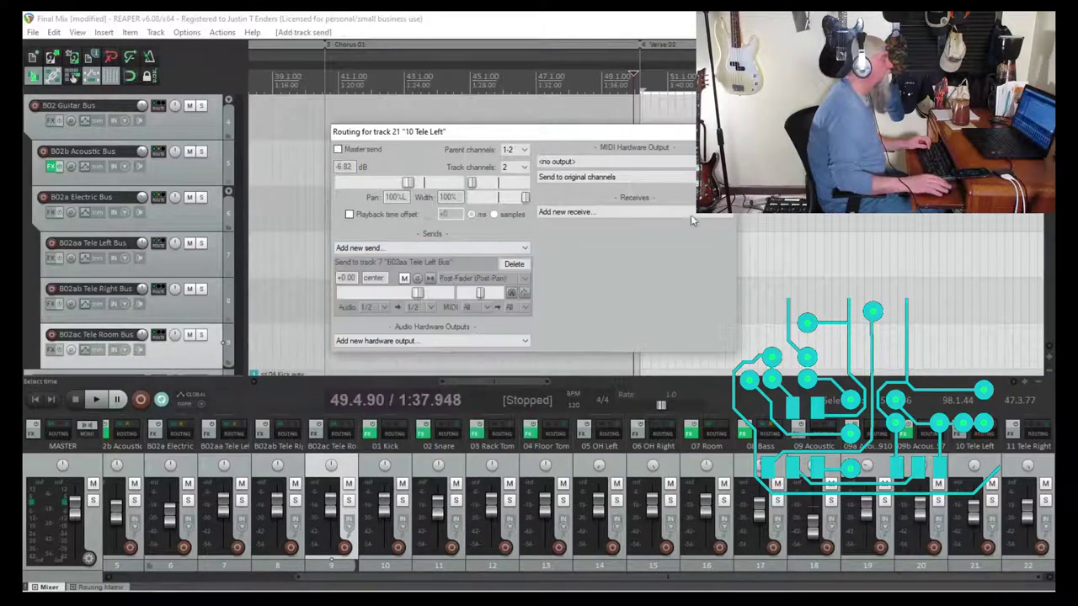
pyautogui.click(722, 132)
# - Reroute the 11 Tele Right track from B02a Electric Bus to B02ab Tele Right Bus
pyautogui.click(1037, 435)
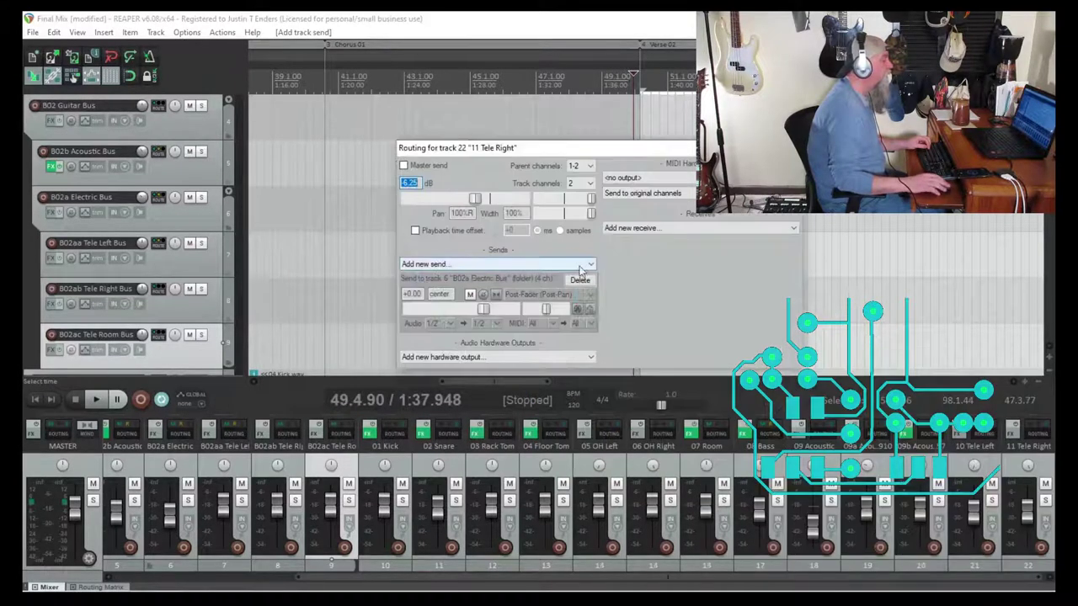
pyautogui.click(497, 264)
pyautogui.click(477, 349)
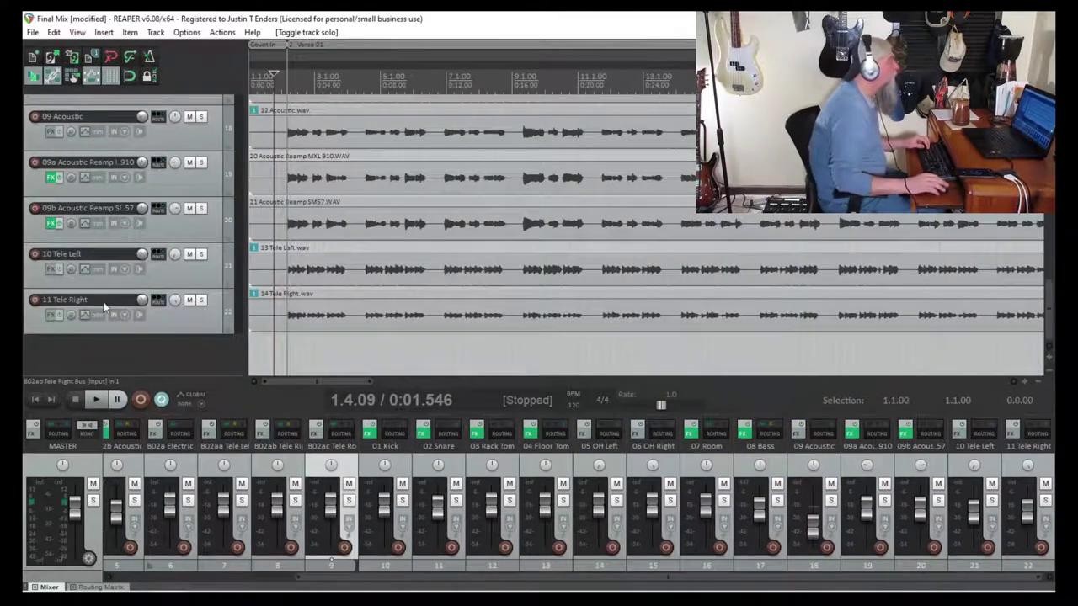
# - Insert five new empty tracks below the 11 Tele Right track
pyautogui.rightClick(189, 325)
pyautogui.click(226, 221)
pyautogui.rightClick(187, 325)
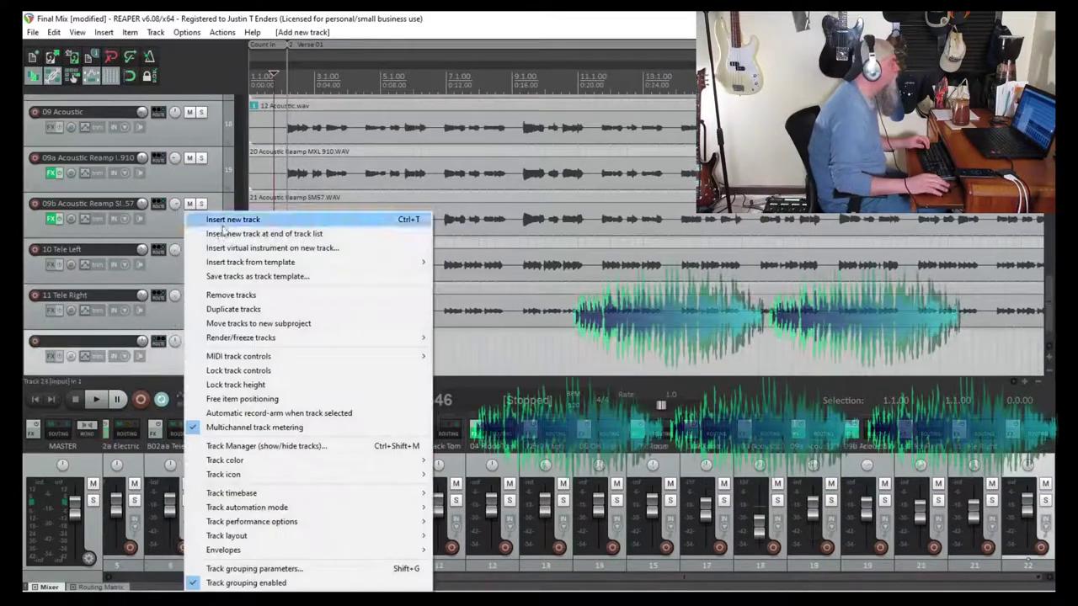
pyautogui.click(226, 222)
pyautogui.rightClick(179, 325)
pyautogui.click(227, 219)
pyautogui.rightClick(191, 322)
pyautogui.click(228, 220)
pyautogui.rightClick(191, 321)
pyautogui.click(228, 220)
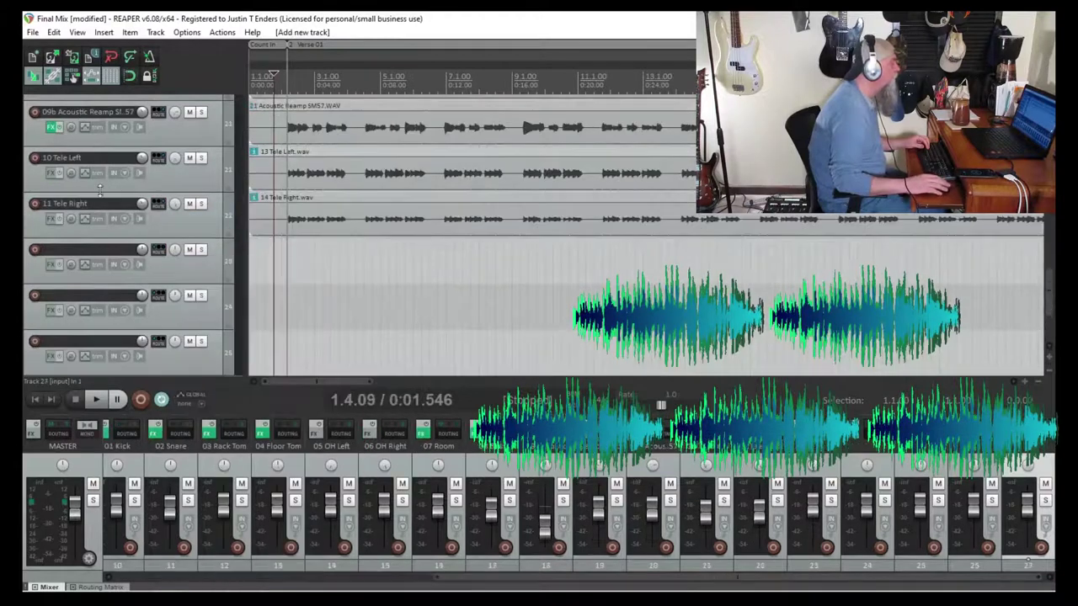
# - Rename 10 Tele Left as 10a Tele Left DI and name the first empty track 10b Tele Left Katana
pyautogui.click(52, 212)
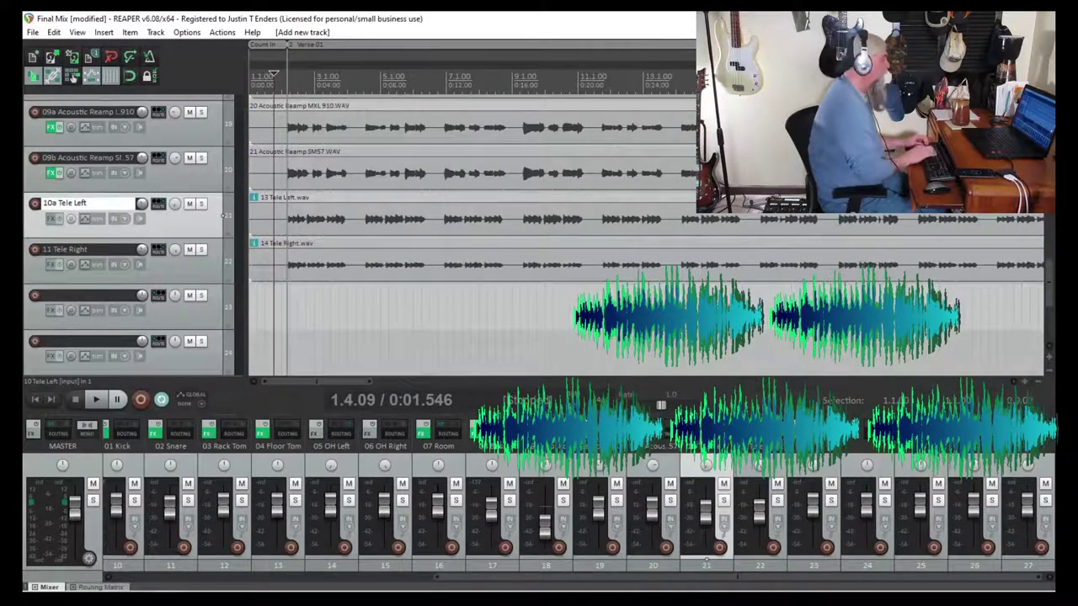
pyautogui.write('DI')
pyautogui.press('Return')
pyautogui.doubleClick(89, 295)
pyautogui.write('10b Tele')
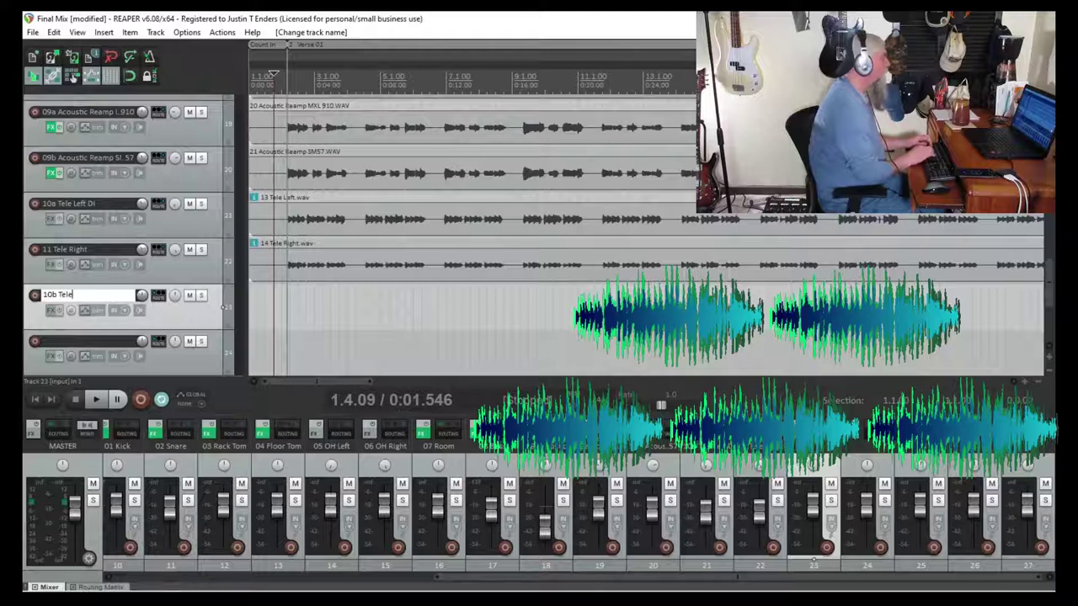
pyautogui.write(' Left Katana')
pyautogui.press('Return')
# - Move 10b Tele Left Katana directly below 10a Tele Left DI and add a send from it to B02aa Tele Left Bus
pyautogui.moveTo(186, 314); pyautogui.dragTo(177, 244)
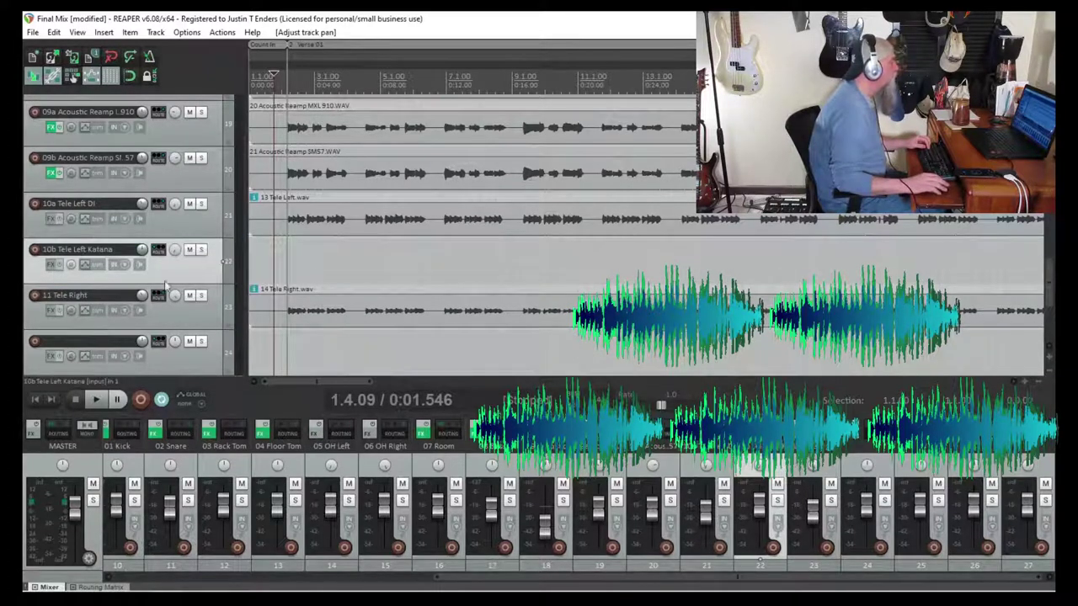
pyautogui.click(160, 254)
pyautogui.click(434, 363)
pyautogui.click(311, 201)
pyautogui.press('Escape')
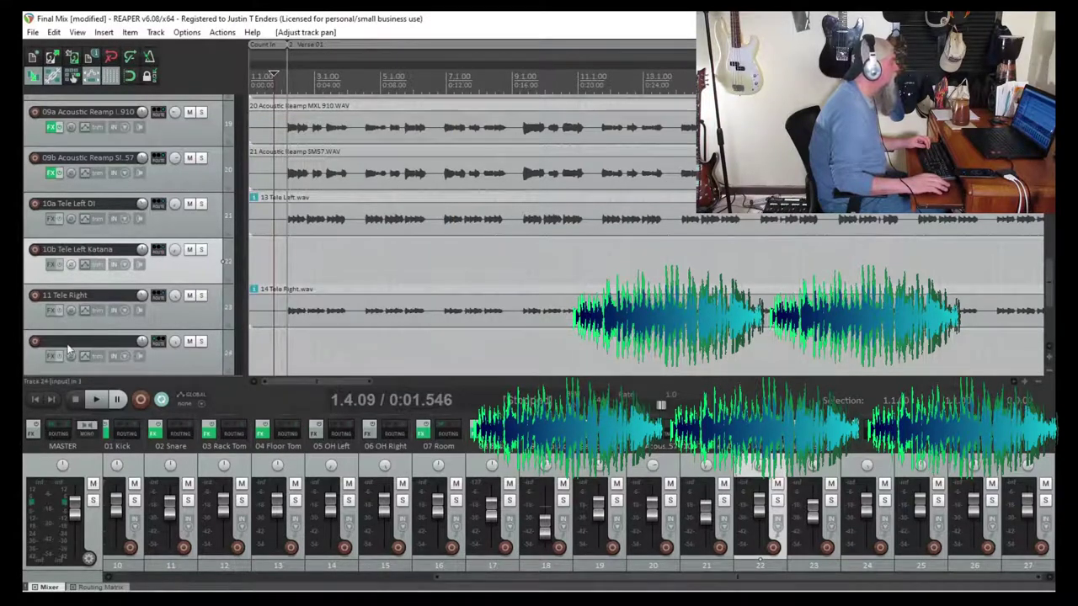
# - Rename 11 Tele Right as 11a Tele Right DI and name the empty track below it 11b Tele Right Mustang
pyautogui.doubleClick(54, 295)
pyautogui.click(52, 296)
pyautogui.write('a')
pyautogui.press('Return')
pyautogui.doubleClick(105, 342)
pyautogui.write('10')
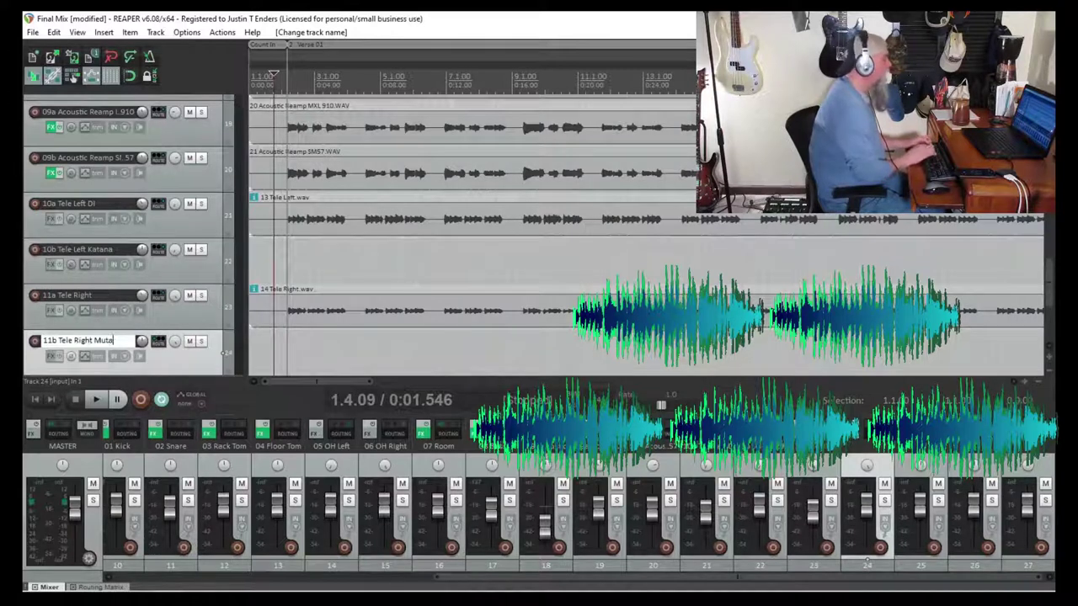
pyautogui.doubleClick(99, 294)
pyautogui.press('Return')
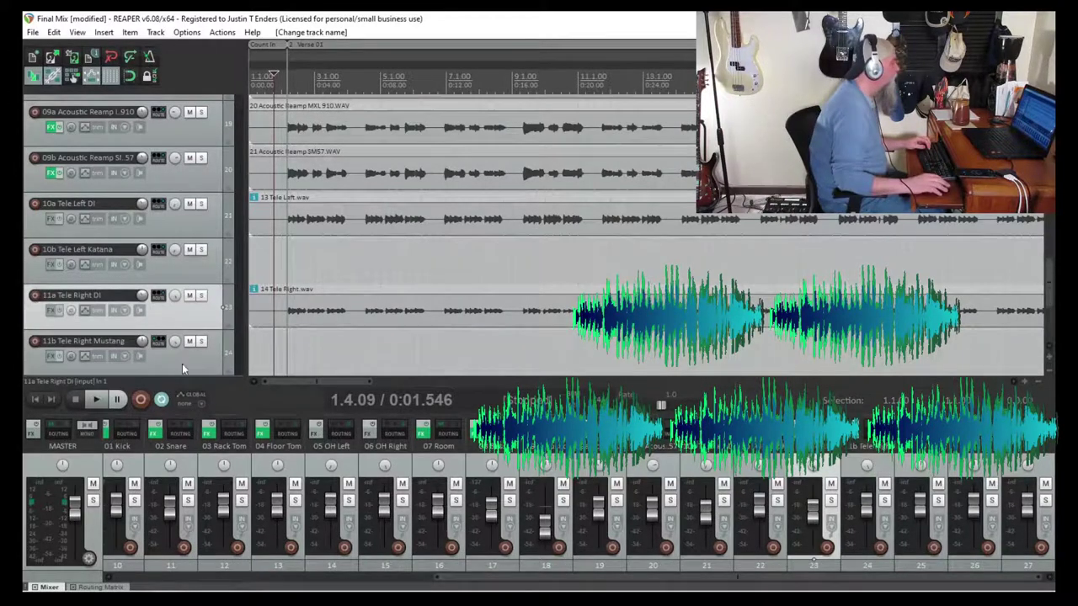
# - Name the next two empty tracks 12a Room MXL and 12b Room R8 Left, panning the second one left
pyautogui.scroll(-3, 182, 354)
pyautogui.doubleClick(84, 251)
pyautogui.write('12a Room')
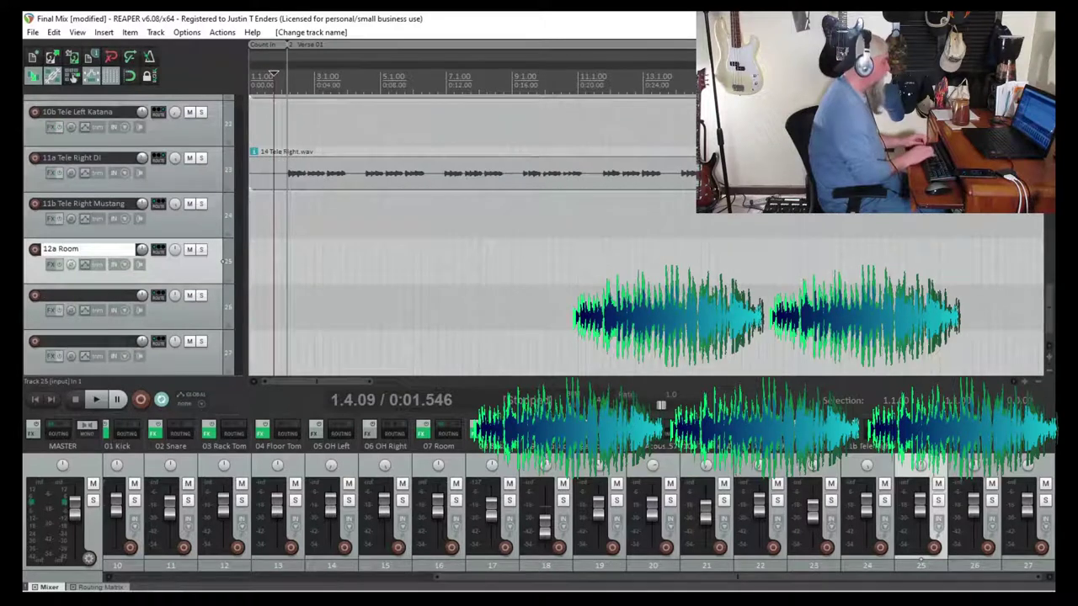
pyautogui.write(' MXL')
pyautogui.press('Tab')
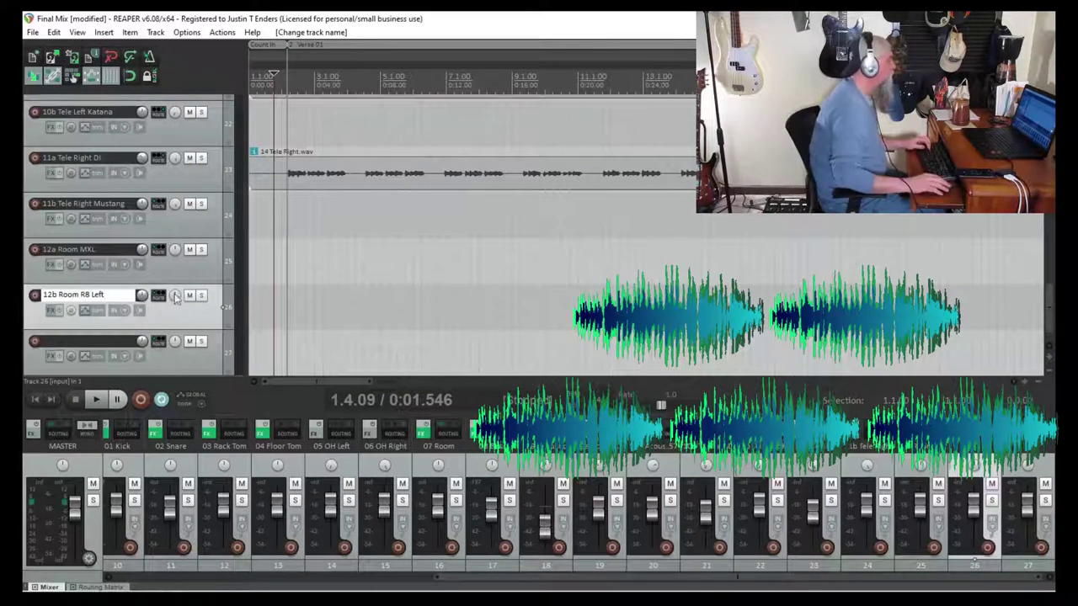
pyautogui.moveTo(176, 297); pyautogui.dragTo(175, 337)
# - Name the last empty track 12c Room R8 Right and pan it 100% right
pyautogui.doubleClick(70, 343)
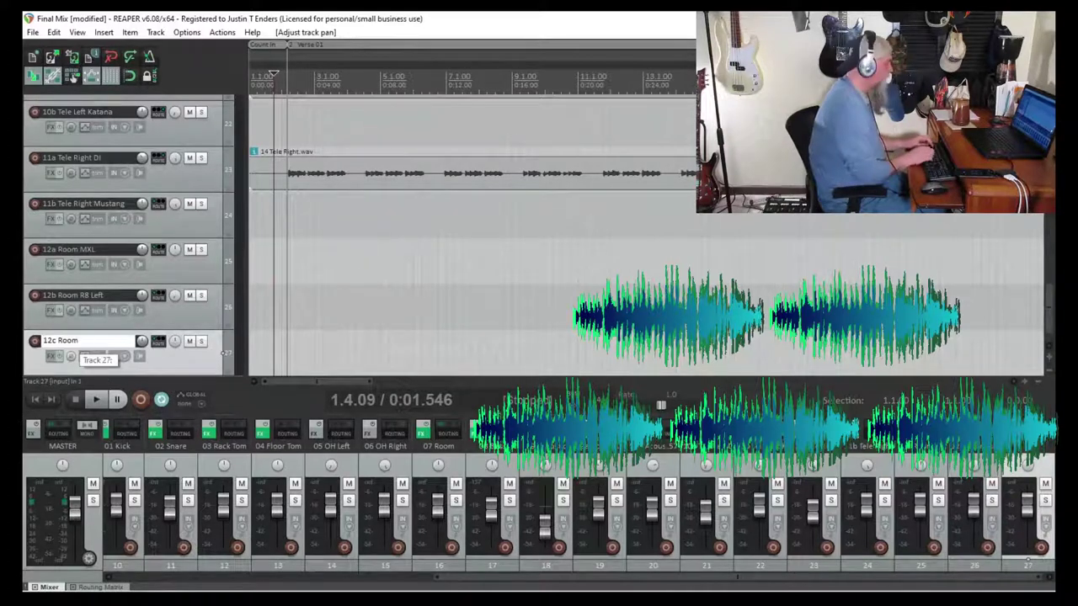
pyautogui.write('12c Room R8 Right')
pyautogui.press('Return')
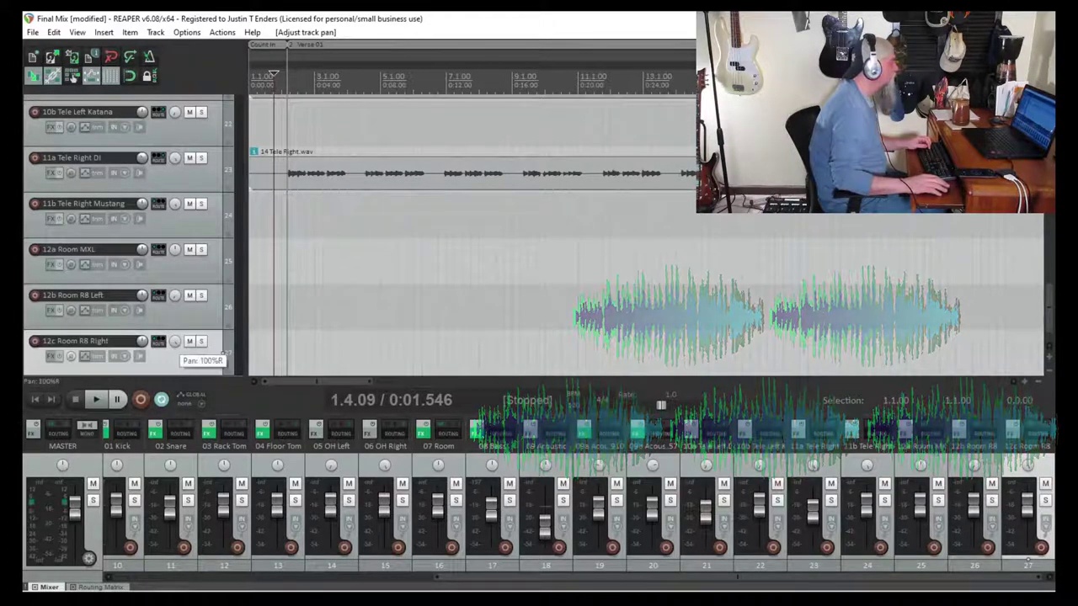
# - Add sends from 12a Room MXL, 12b Room R8 Left and 12c Room R8 Right to B02ac Tele Room Bus
pyautogui.click(158, 249)
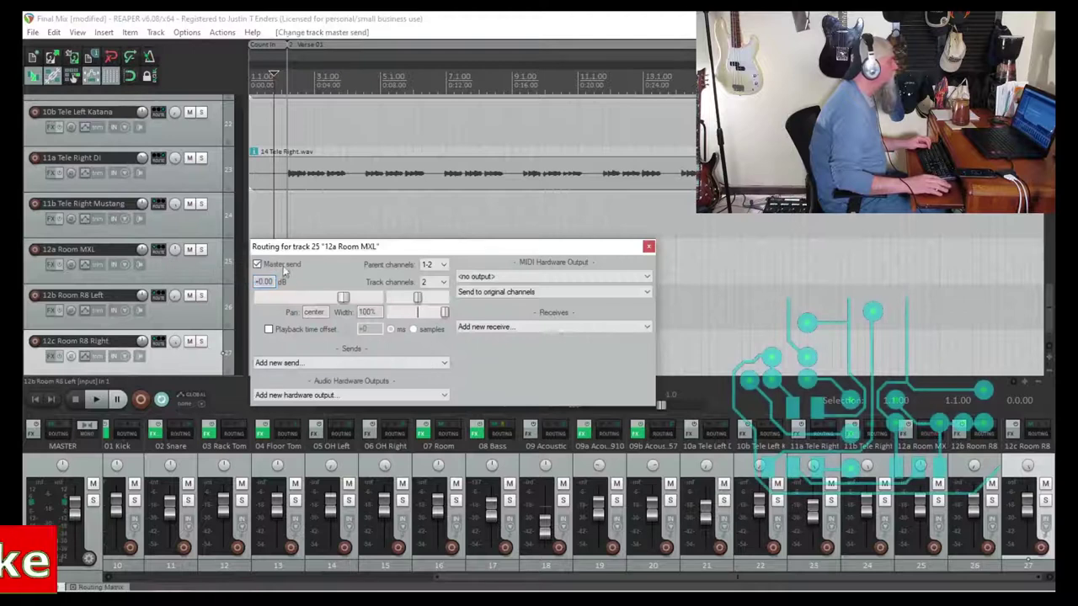
pyautogui.click(353, 363)
pyautogui.click(355, 260)
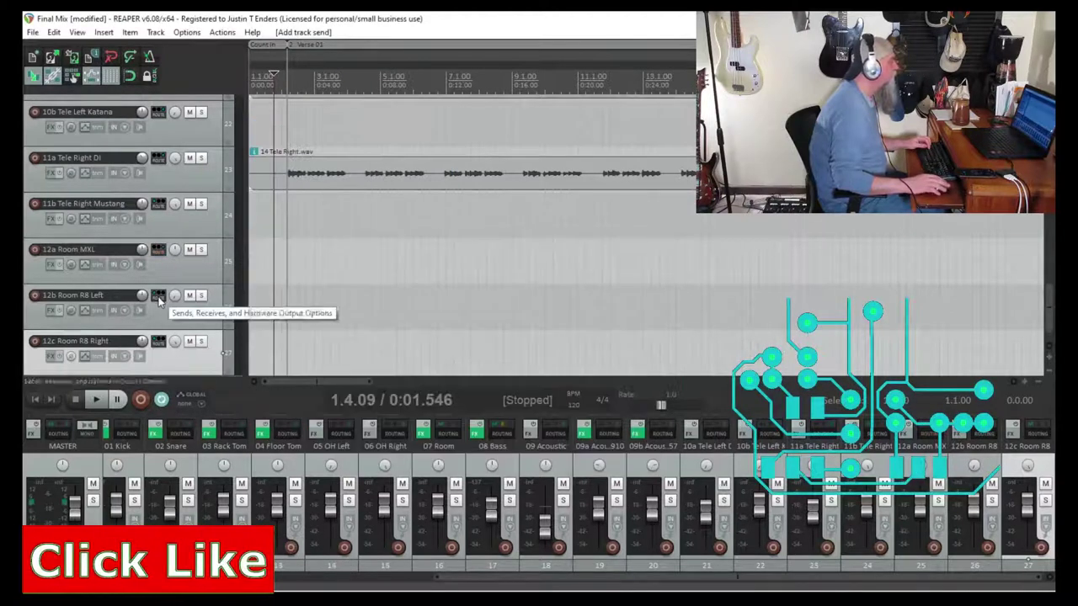
pyautogui.click(158, 295)
pyautogui.click(421, 407)
pyautogui.click(340, 246)
pyautogui.click(159, 341)
pyautogui.click(445, 454)
pyautogui.click(363, 293)
pyautogui.click(647, 337)
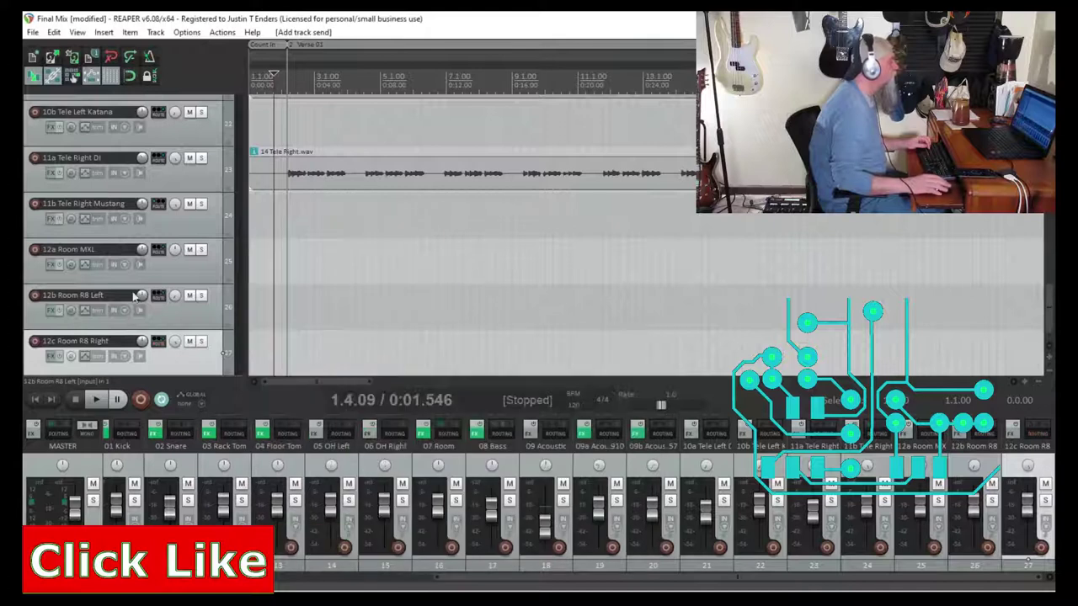
# - Add a send from 11b Tele Right Mustang to B02ab Tele Right Bus
pyautogui.click(158, 204)
pyautogui.click(412, 317)
pyautogui.click(423, 341)
pyautogui.press('Escape')
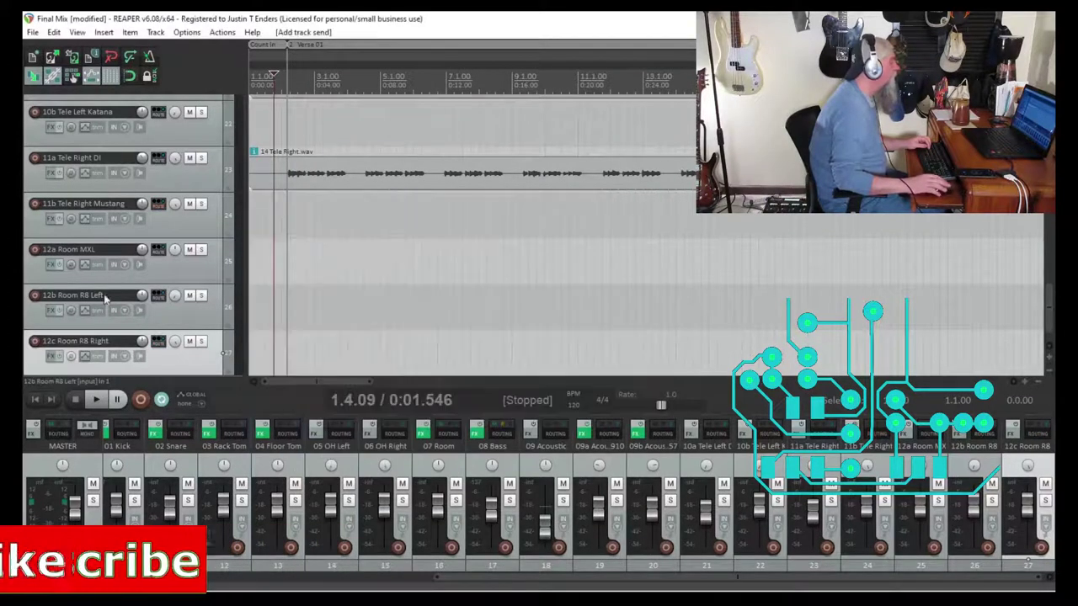
# - Check which tracks feed B02aa Tele Left Bus, B02ab Tele Right Bus and B02ac Tele Room Bus
pyautogui.scroll(10, 105, 299)
pyautogui.click(159, 197)
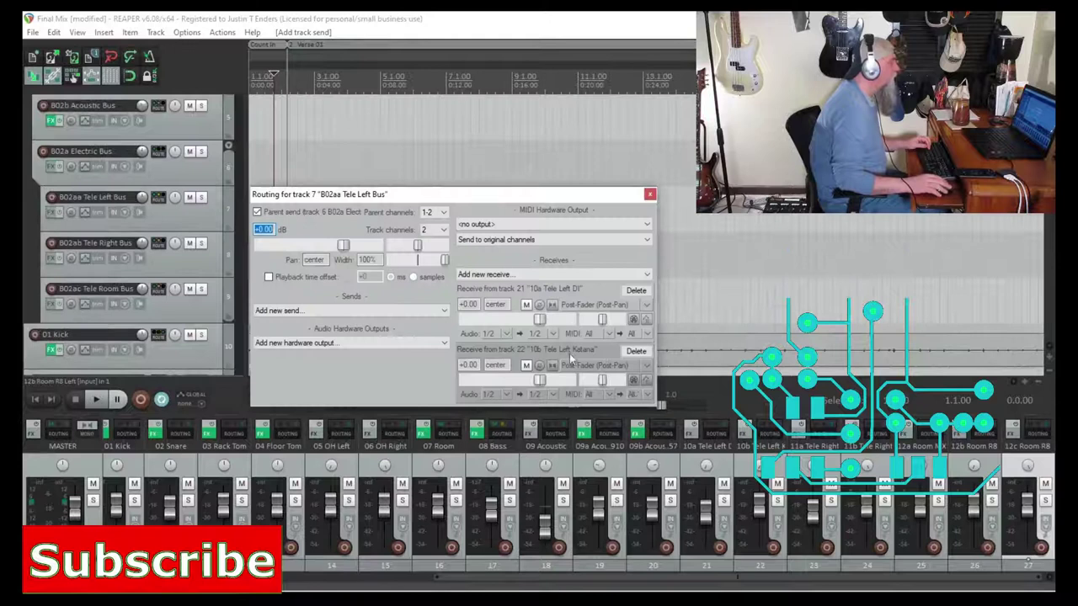
pyautogui.press('Escape')
pyautogui.click(159, 242)
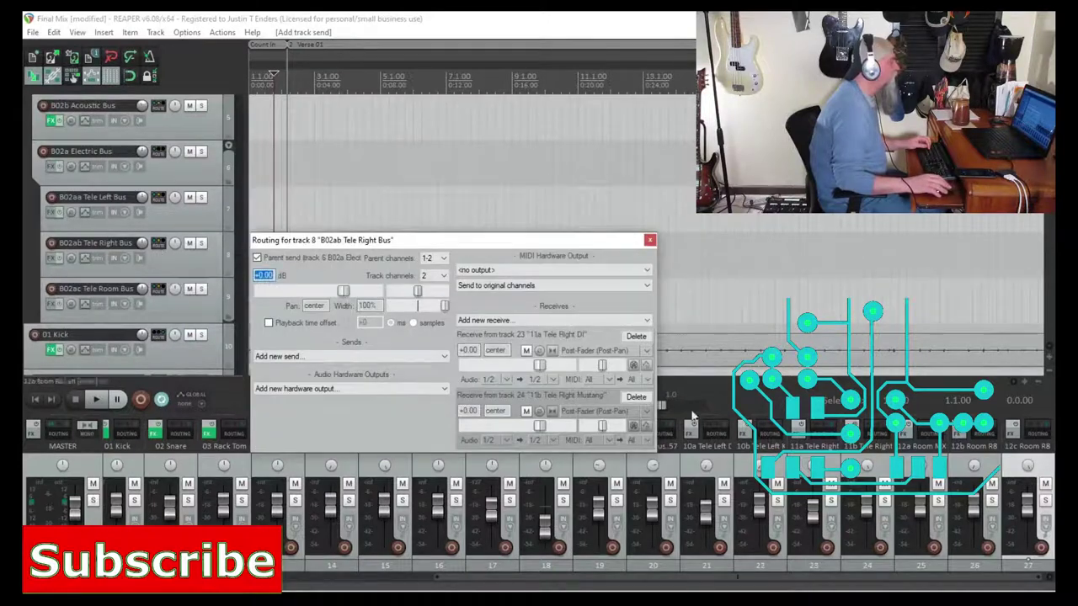
pyautogui.click(650, 242)
pyautogui.click(158, 289)
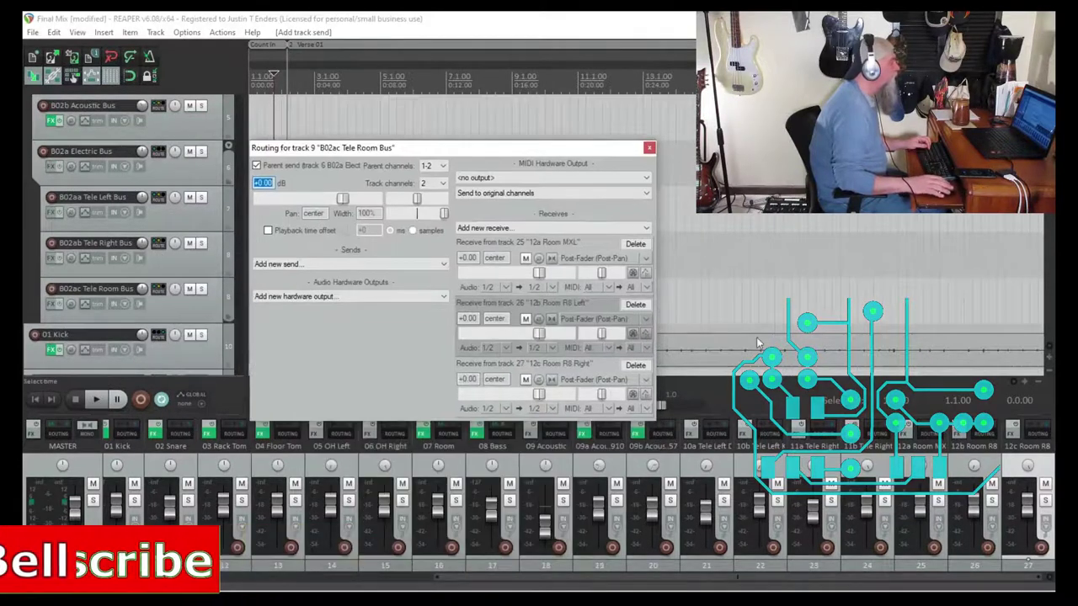
pyautogui.press('Escape')
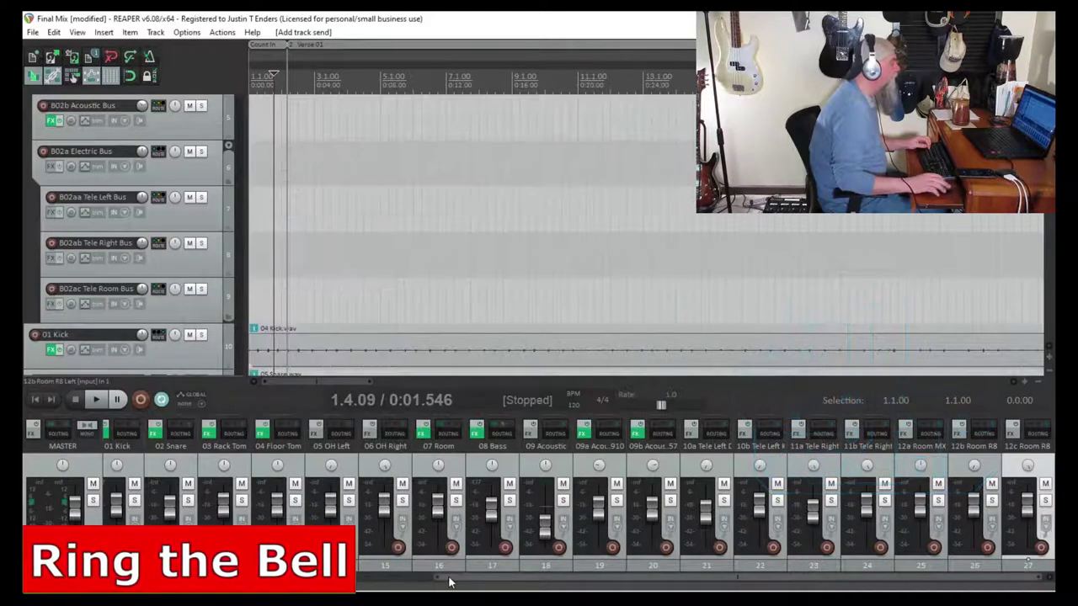
# - Solo B02a Electric Bus and pull the faders of tracks 10a through 12c all the way down
pyautogui.hscroll(-5, 465, 581)
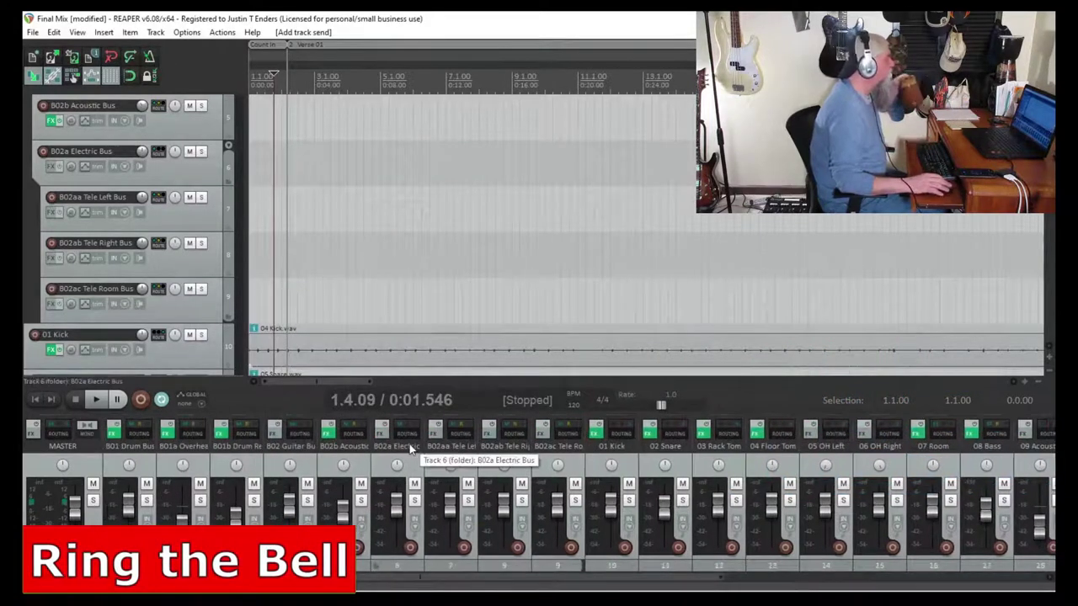
pyautogui.click(415, 501)
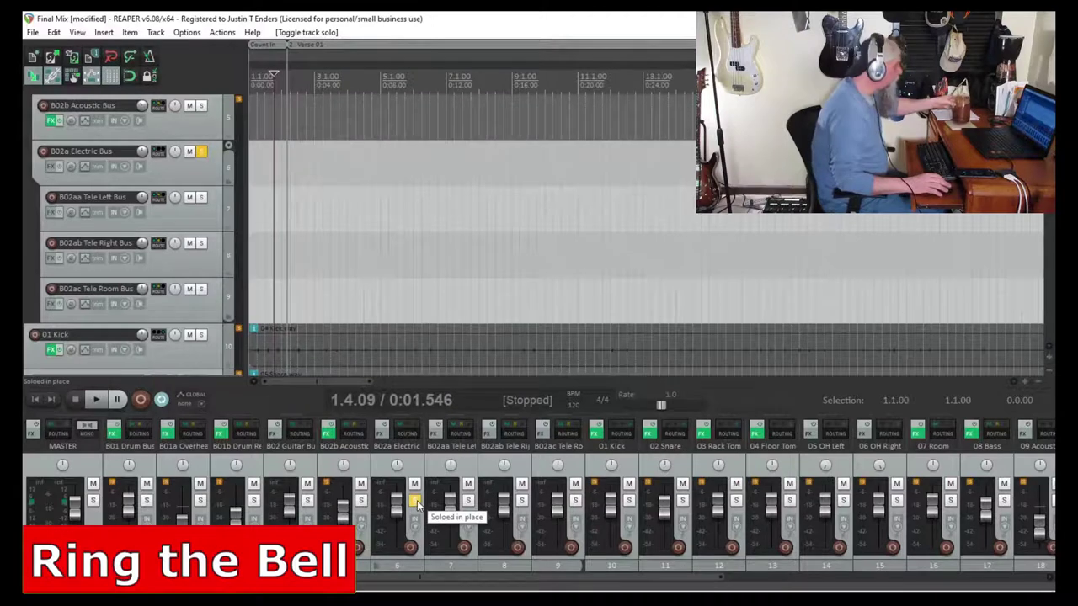
pyautogui.hscroll(5, 890, 586)
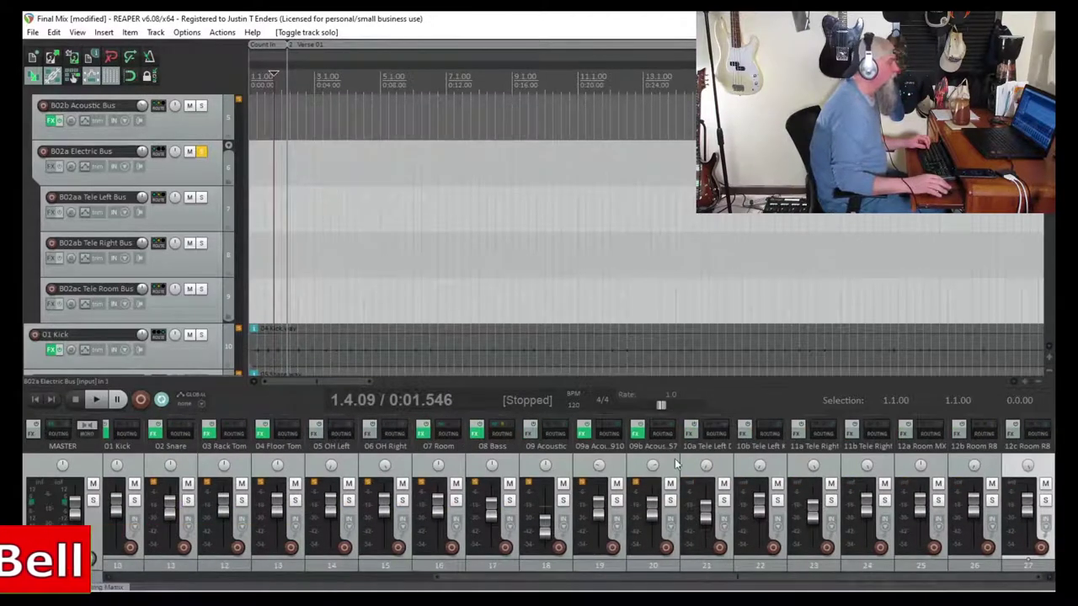
pyautogui.moveTo(709, 513); pyautogui.dragTo(717, 548)
pyautogui.moveTo(760, 505); pyautogui.dragTo(765, 549)
pyautogui.moveTo(814, 510); pyautogui.dragTo(815, 547)
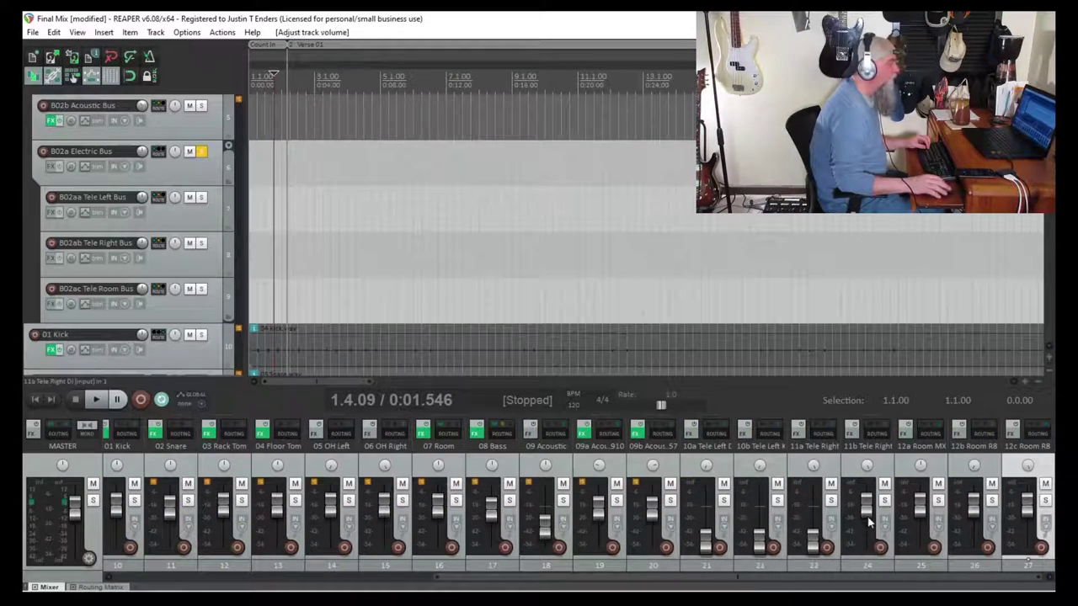
pyautogui.moveTo(866, 510); pyautogui.dragTo(866, 541)
pyautogui.moveTo(921, 503); pyautogui.dragTo(921, 548)
pyautogui.moveTo(974, 507); pyautogui.dragTo(981, 557)
pyautogui.moveTo(1037, 533); pyautogui.dragTo(1027, 547)
# - Set the time selection to the Verse 01 region and extend its end to 50.1.65
pyautogui.rightClick(398, 50)
pyautogui.click(423, 68)
pyautogui.moveTo(319, 382); pyautogui.dragTo(451, 384)
pyautogui.scroll(-3, 129, 244)
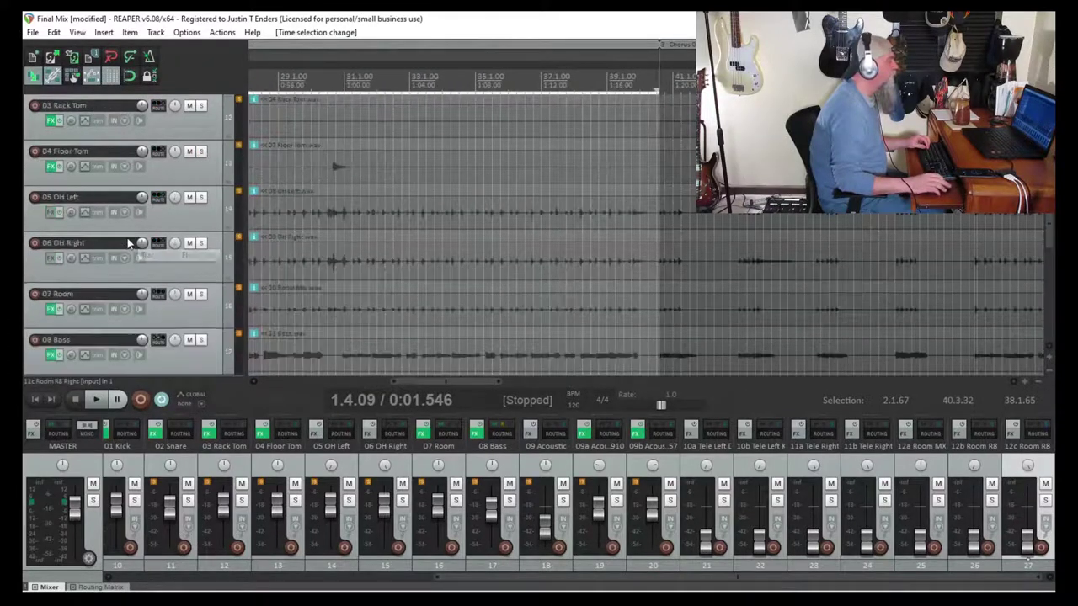
pyautogui.moveTo(657, 88); pyautogui.dragTo(974, 89)
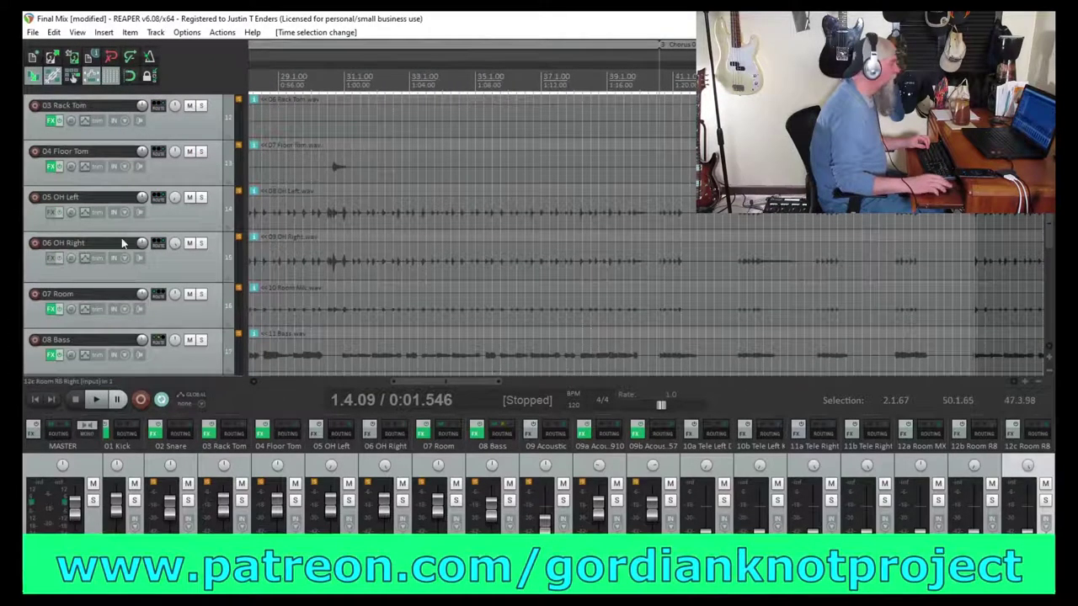
# - Import 22 Tele Left SM58.WAV from the Reamped Multitracks folder onto 10b Tele Left Katana and move it to the project start
pyautogui.scroll(-8, 123, 243)
pyautogui.hscroll(-5, 258, 219)
pyautogui.scroll(4, 88, 188)
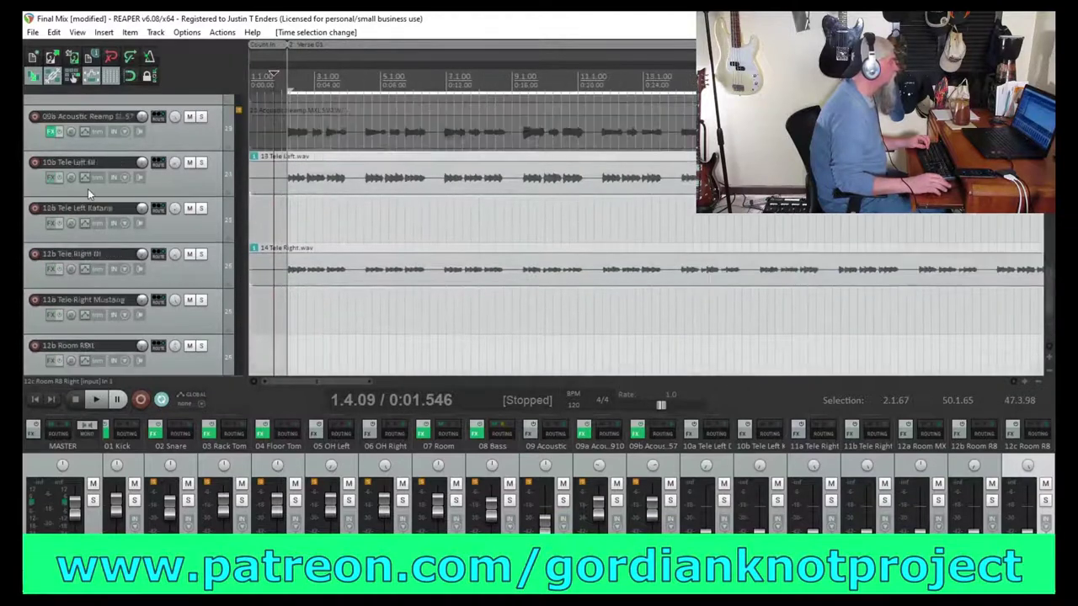
pyautogui.click(153, 273)
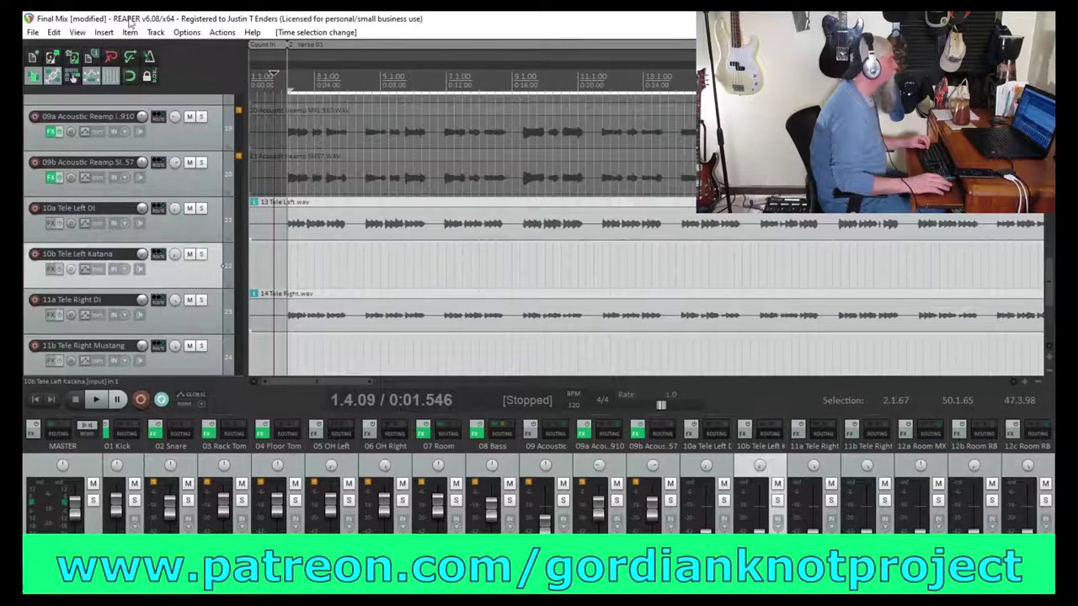
pyautogui.click(104, 32)
pyautogui.click(135, 46)
pyautogui.doubleClick(510, 172)
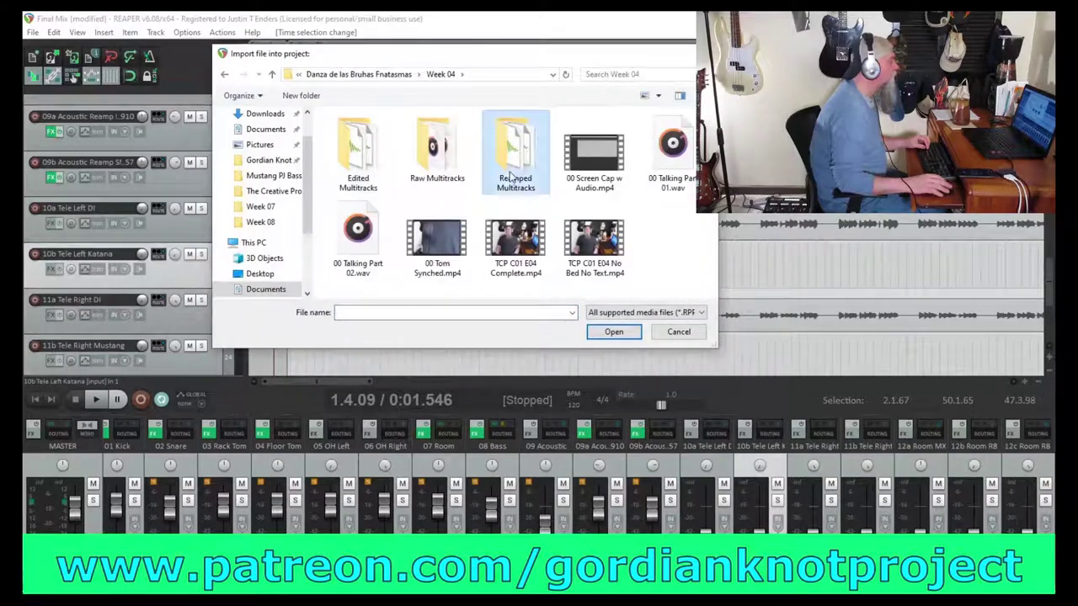
pyautogui.click(389, 160)
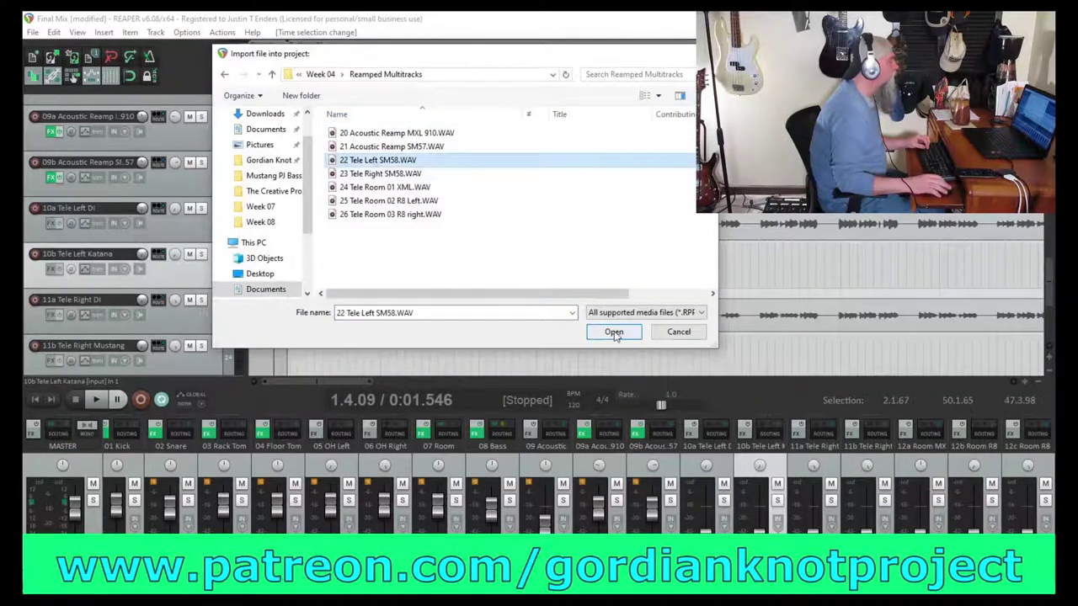
pyautogui.click(614, 332)
pyautogui.moveTo(510, 278); pyautogui.dragTo(485, 278)
# - Import 23 Tele Right SM58.WAV onto 11b Tele Right Mustang at the project start
pyautogui.click(105, 32)
pyautogui.click(126, 43)
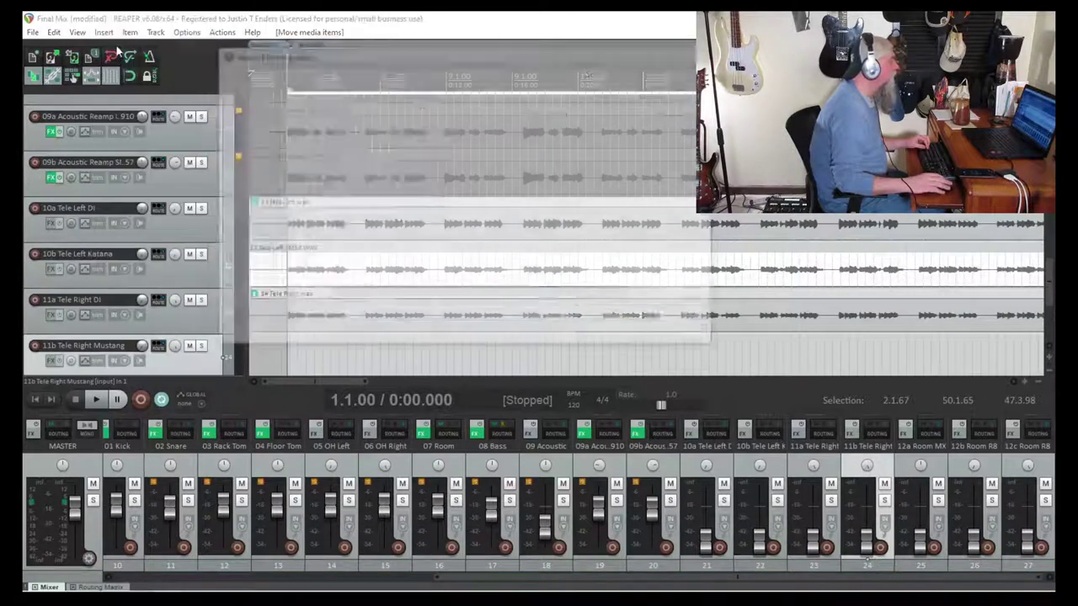
pyautogui.click(396, 174)
pyautogui.click(616, 332)
# - Import 24 Tele Room 01 XML.WAV, 25 Tele Room 02 R8 Left.WAV and 26 Tele Room 03 R8 right.WAV onto tracks 12a, 12b and 12c
pyautogui.scroll(-3, 175, 334)
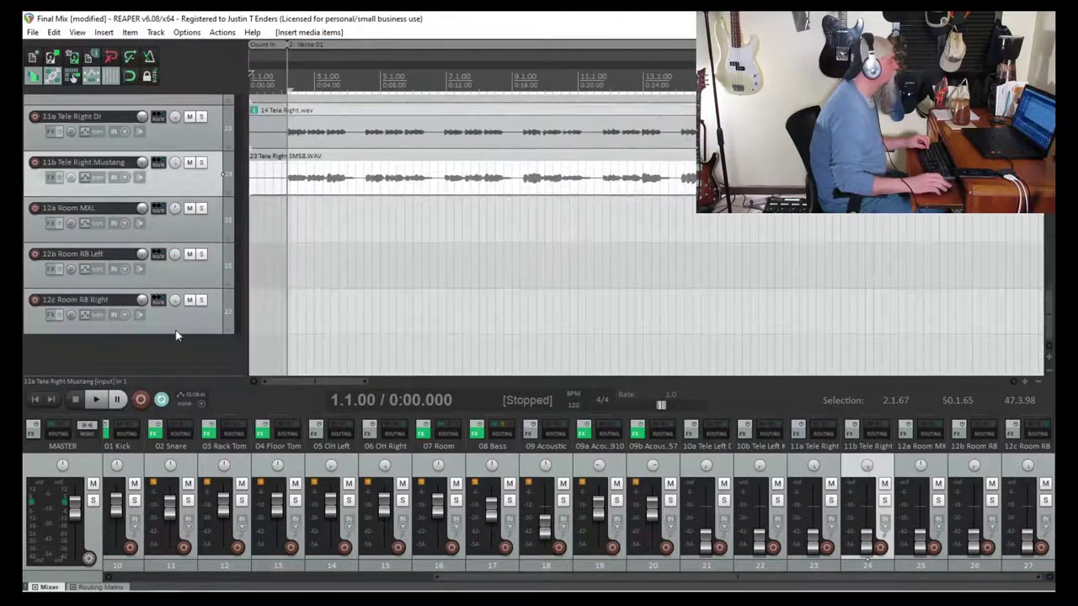
pyautogui.click(192, 231)
pyautogui.click(105, 32)
pyautogui.click(126, 42)
pyautogui.click(388, 186)
pyautogui.keyDown('shift'); pyautogui.click(387, 214); pyautogui.keyUp('shift')
pyautogui.click(614, 329)
pyautogui.click(494, 324)
pyautogui.click(35, 399)
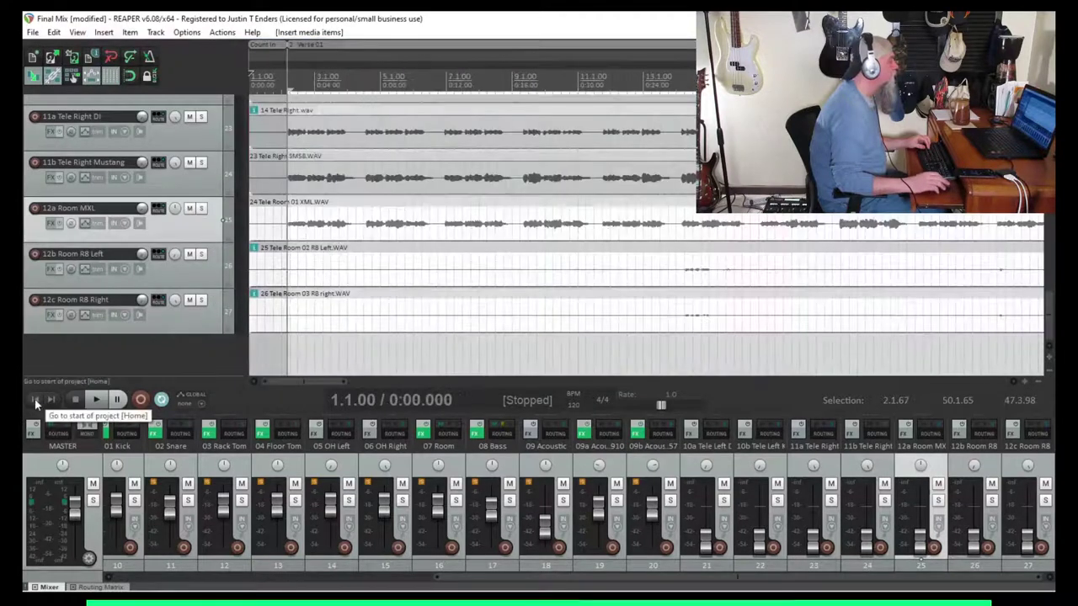
# - Split both R8 room items at 28.1.65, just before their guitar performance starts, and delete the leading part
pyautogui.moveTo(329, 384); pyautogui.dragTo(379, 384)
pyautogui.click(613, 285)
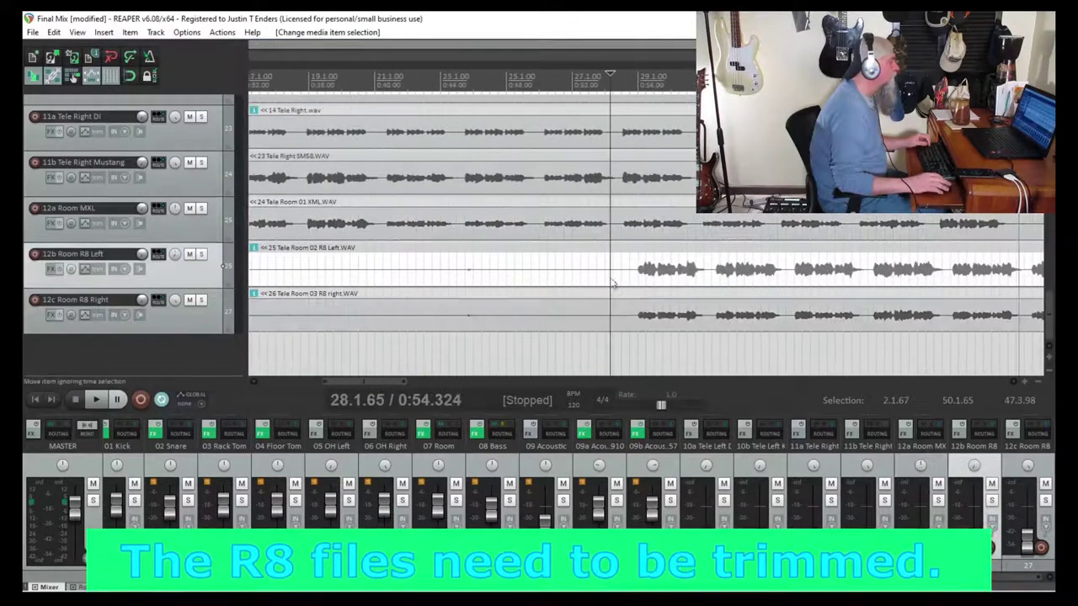
pyautogui.keyDown('shift'); pyautogui.click(617, 319); pyautogui.keyUp('shift')
pyautogui.press('s')
pyautogui.click(590, 278)
pyautogui.keyDown('shift'); pyautogui.click(589, 313); pyautogui.keyUp('shift')
pyautogui.press('Delete')
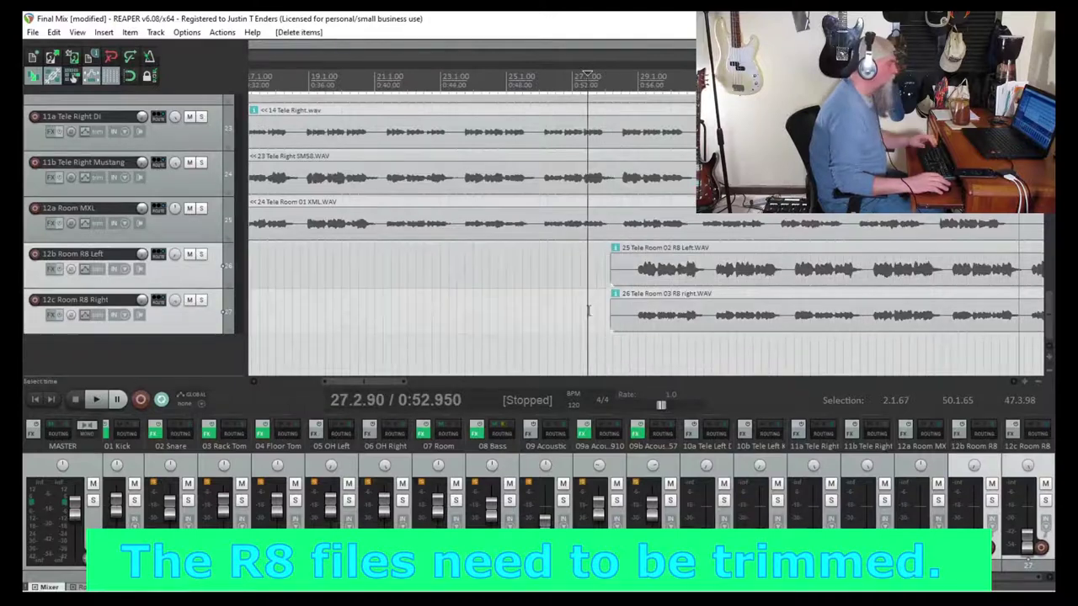
# - Move both R8 room items earlier and fine-align their first note with the 12a Room MXL recording at the start of Verse 01
pyautogui.click(641, 280)
pyautogui.moveTo(636, 314); pyautogui.dragTo(342, 277)
pyautogui.scroll(8, 293, 229)
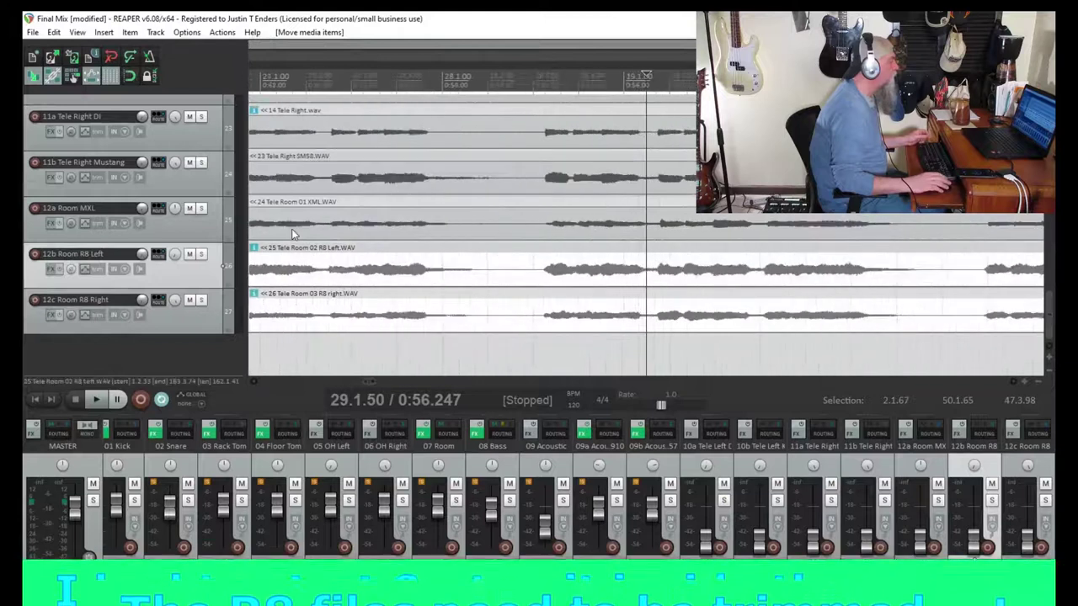
pyautogui.moveTo(373, 381); pyautogui.dragTo(267, 382)
pyautogui.click(470, 268)
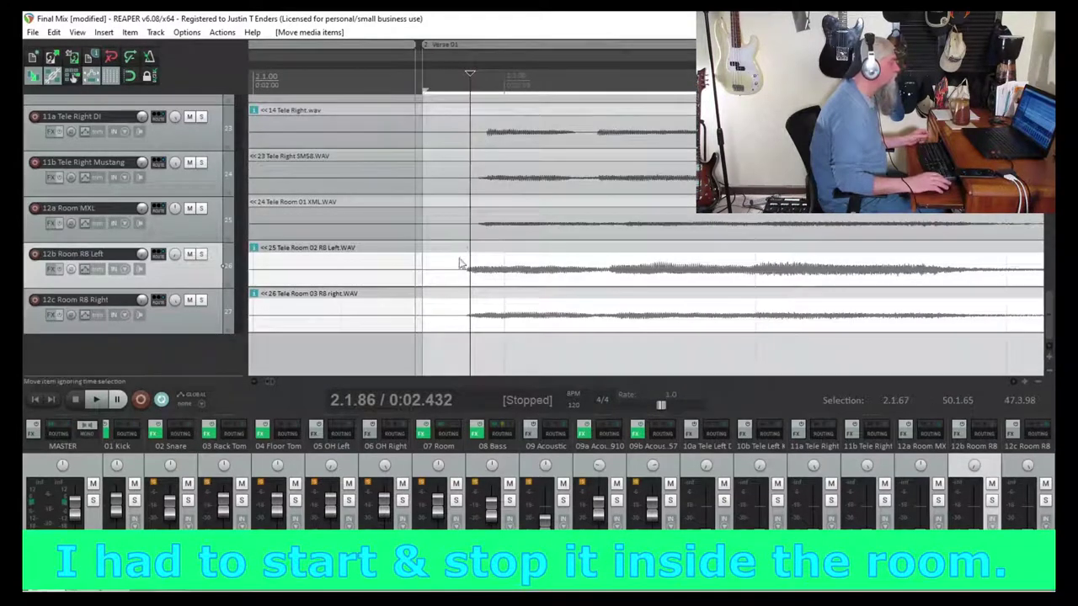
pyautogui.scroll(5, 470, 276)
pyautogui.moveTo(586, 281); pyautogui.dragTo(718, 278)
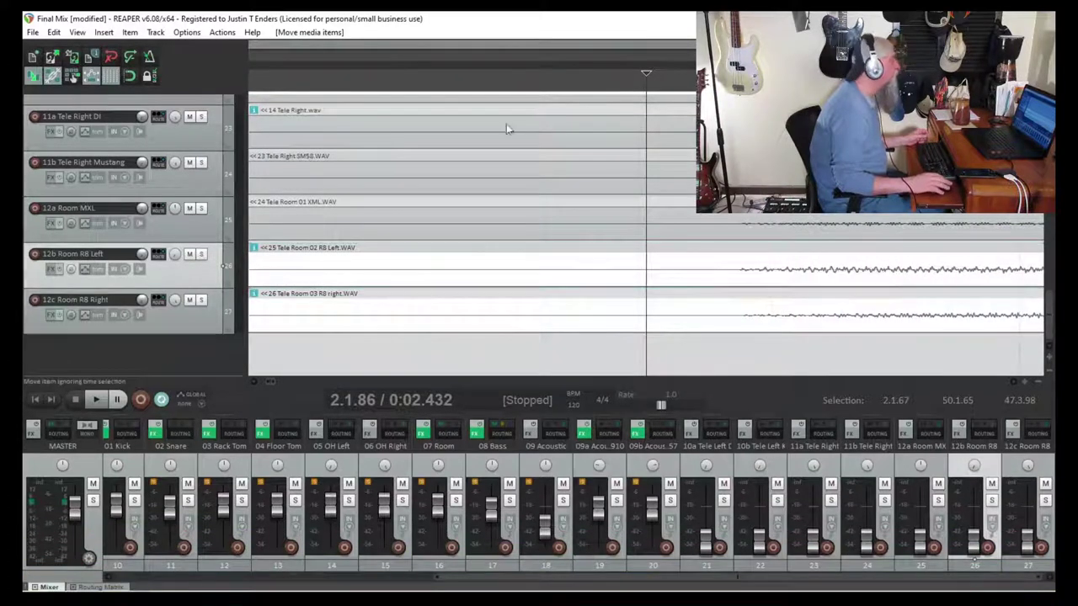
pyautogui.scroll(-9, 609, 262)
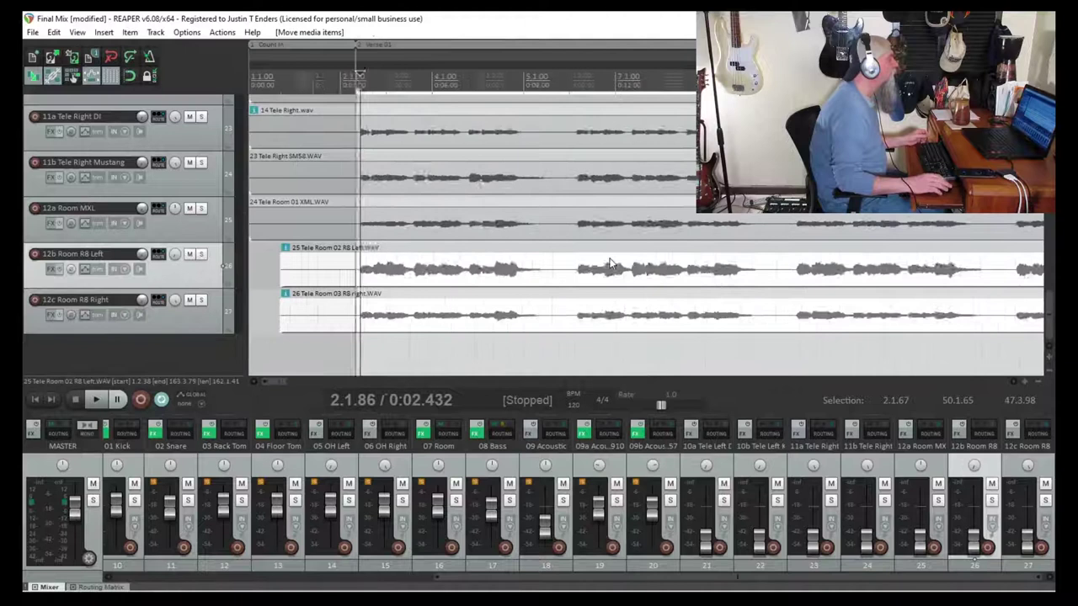
# - Select the reamped items on 10b, 11b, 12a, 12b and 12c at the song's end, where the Tele DI items finish
pyautogui.click(53, 401)
pyautogui.moveTo(854, 382); pyautogui.dragTo(816, 382)
pyautogui.scroll(3, 200, 161)
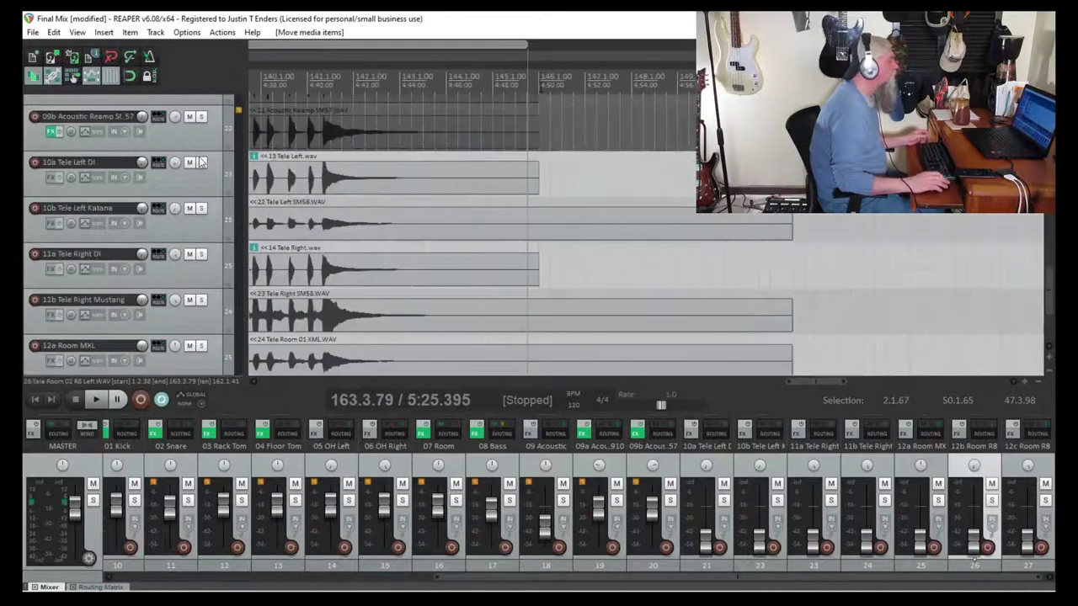
pyautogui.click(534, 234)
pyautogui.keyDown('shift'); pyautogui.click(540, 328); pyautogui.keyUp('shift')
pyautogui.click(534, 236)
pyautogui.keyDown('ctrl'); pyautogui.click(542, 322); pyautogui.keyUp('ctrl')
pyautogui.keyDown('ctrl'); pyautogui.click(543, 364); pyautogui.keyUp('ctrl')
pyautogui.scroll(-2, 539, 345)
pyautogui.scroll(-3, 729, 293)
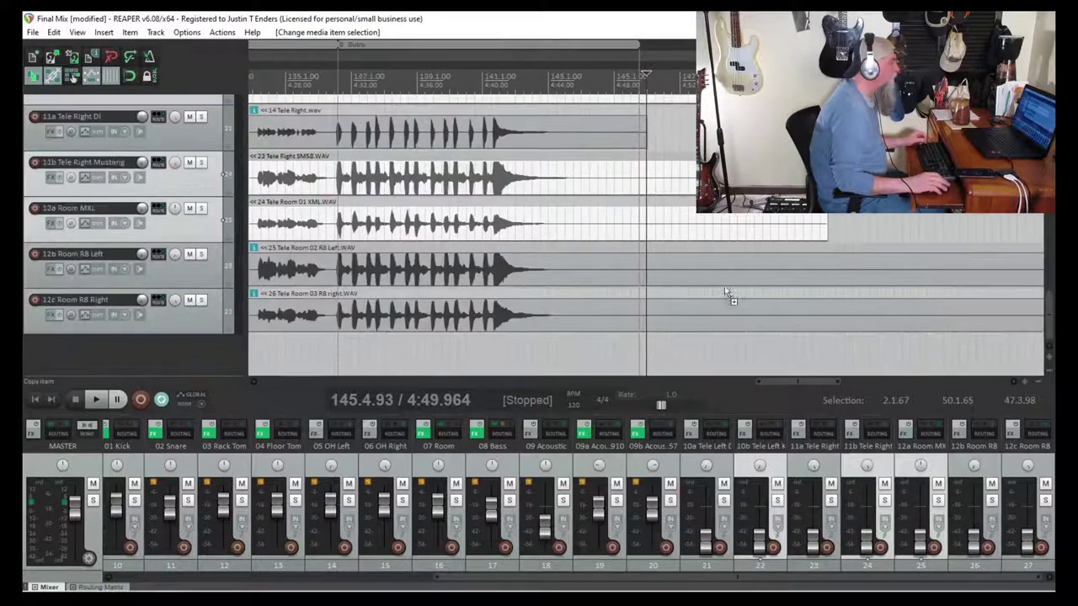
pyautogui.keyDown('ctrl'); pyautogui.click(647, 276); pyautogui.keyUp('ctrl')
pyautogui.keyDown('ctrl'); pyautogui.click(647, 311); pyautogui.keyUp('ctrl')
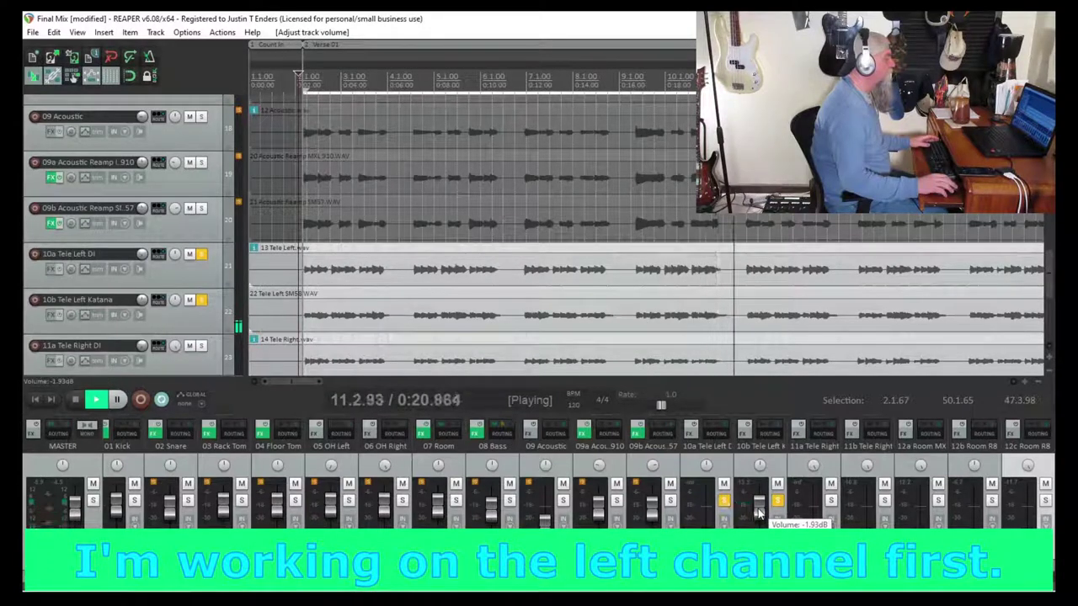
# - Unsolo 10b Tele Left Katana and raise the 10a Tele Left DI fader to balance the two tracks
pyautogui.click(778, 500)
pyautogui.moveTo(706, 524); pyautogui.dragTo(707, 512)
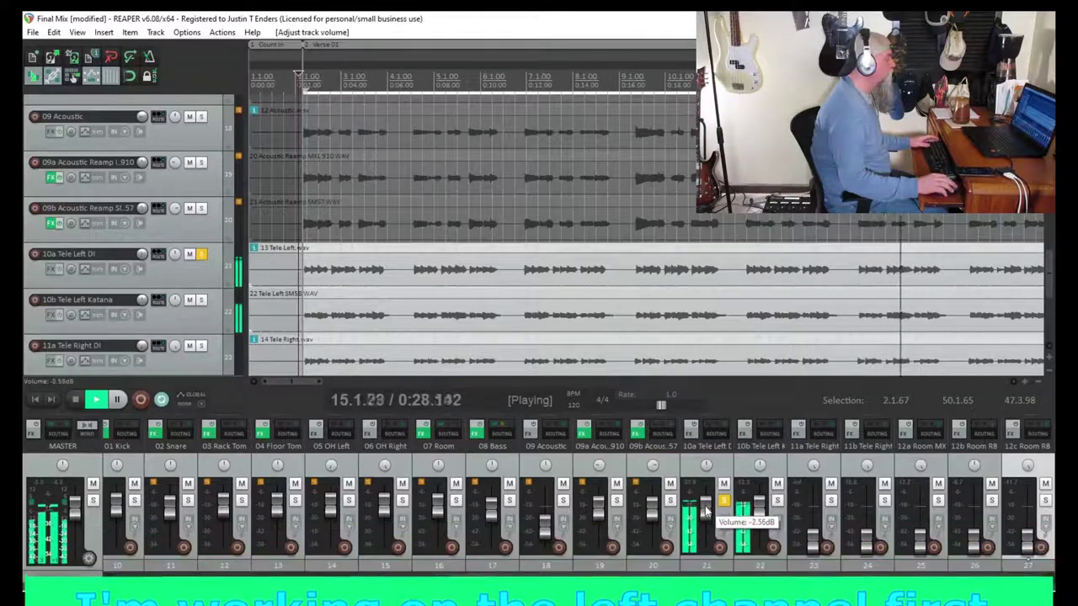
pyautogui.click(778, 502)
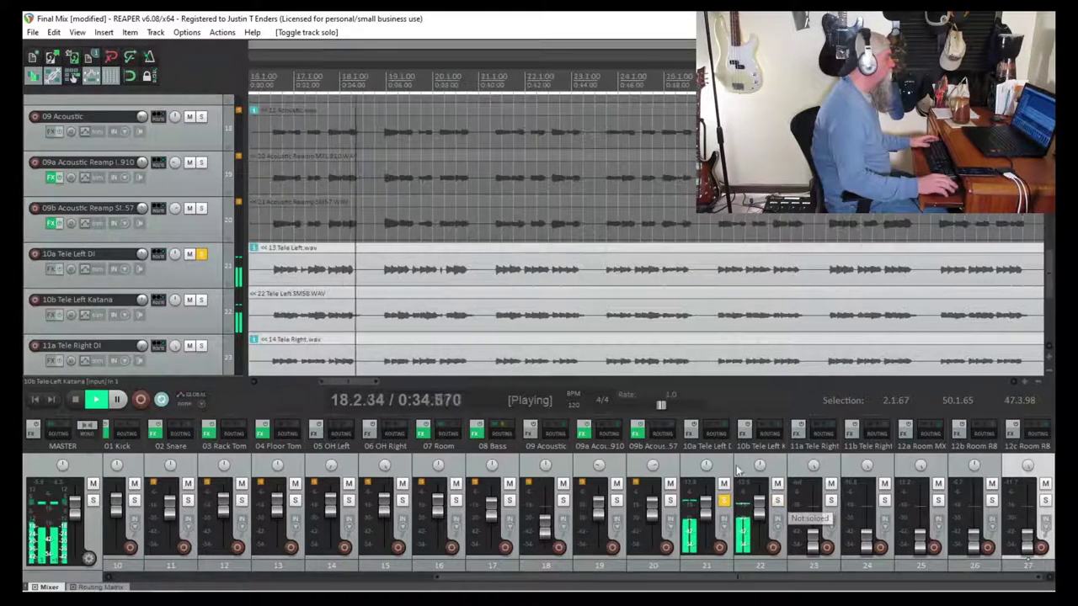
# - Add the Kuassa Amplifikation Lite distortion plug-in to 10a Tele Left DI and switch its amp channel
pyautogui.click(691, 434)
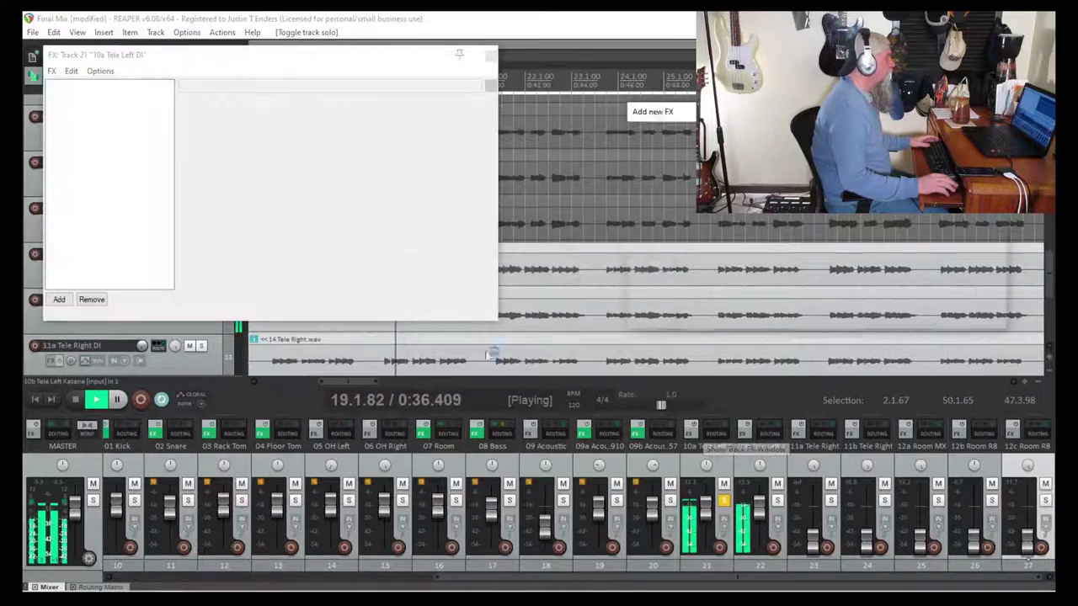
pyautogui.scroll(-2, 680, 220)
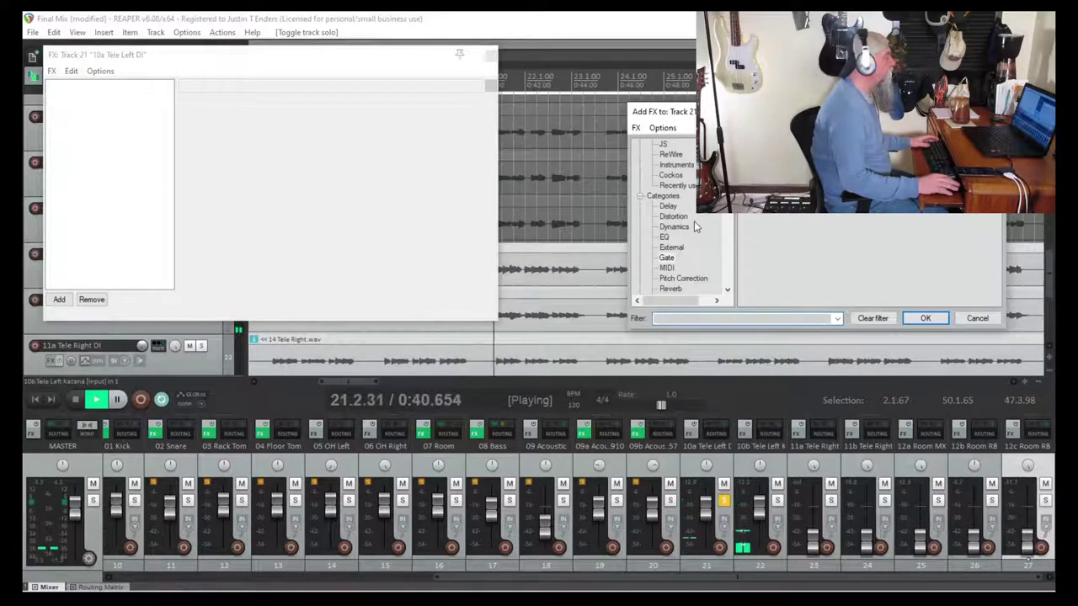
pyautogui.click(680, 216)
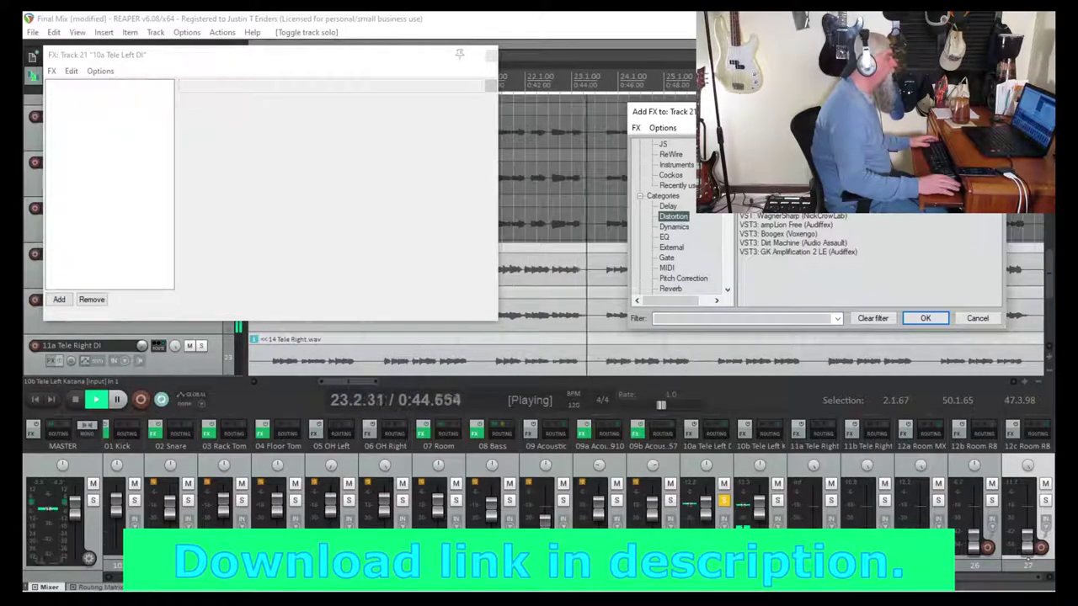
pyautogui.click(897, 206)
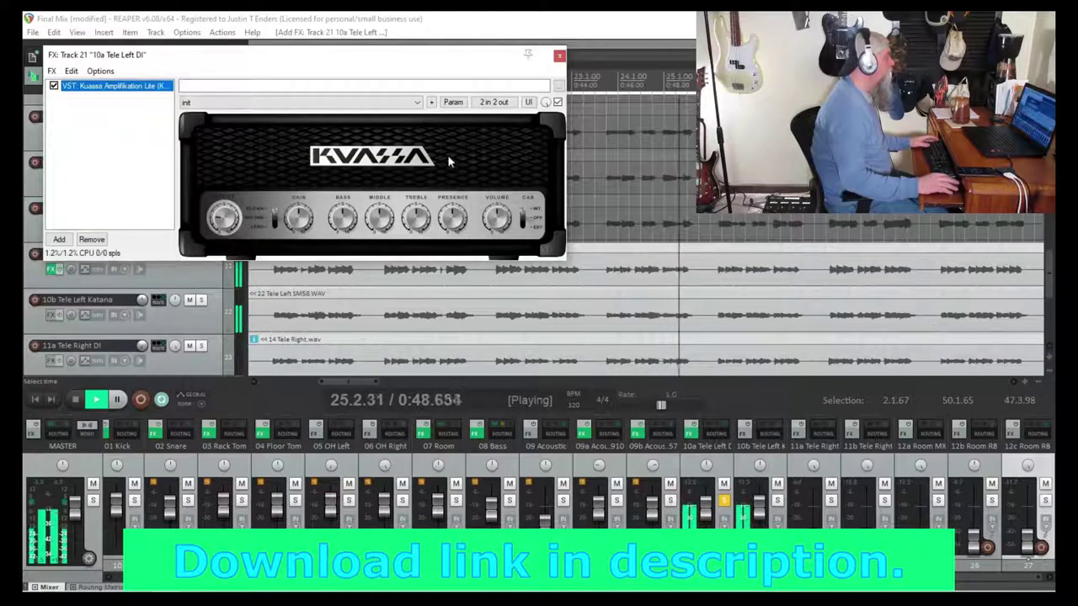
pyautogui.click(275, 217)
pyautogui.click(275, 217)
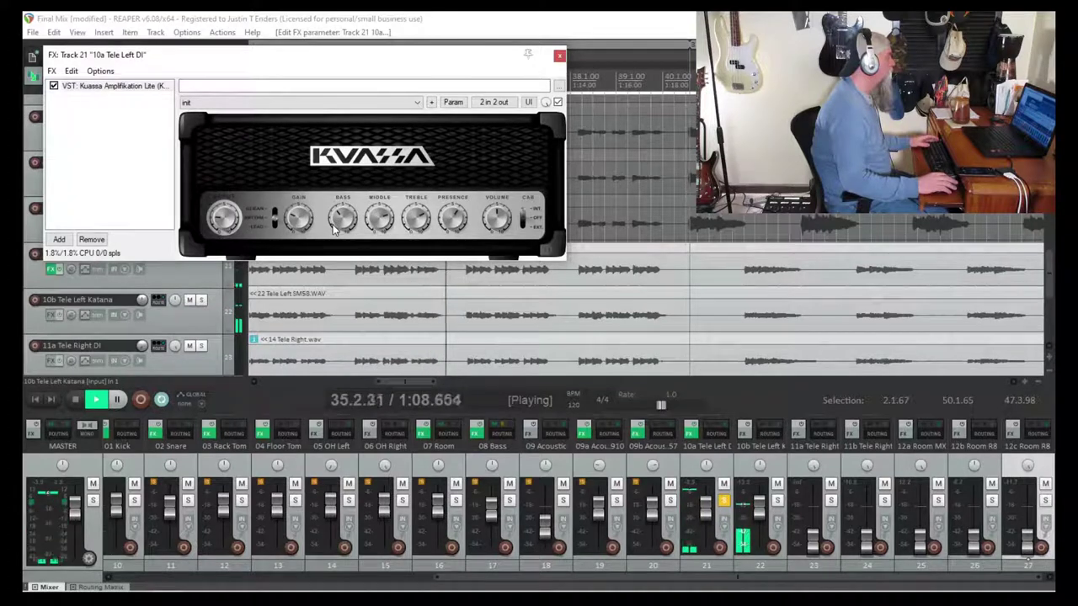
# - Add ReaDelay to 10a Tele Left DI and place it ahead of Kuassa Amplifikation Lite in the effects chain
pyautogui.rightClick(115, 113)
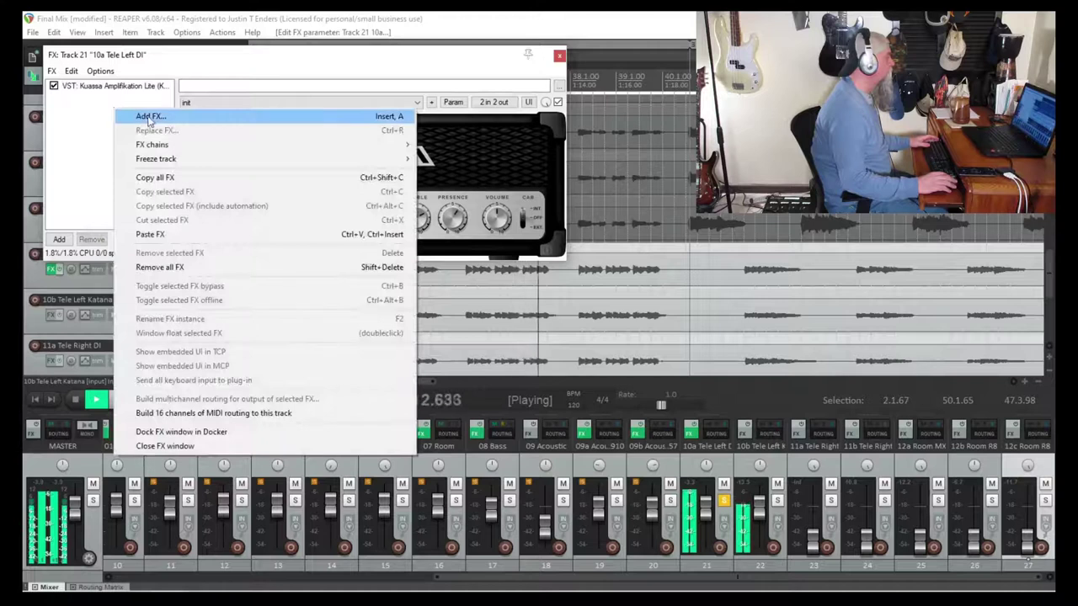
pyautogui.click(149, 118)
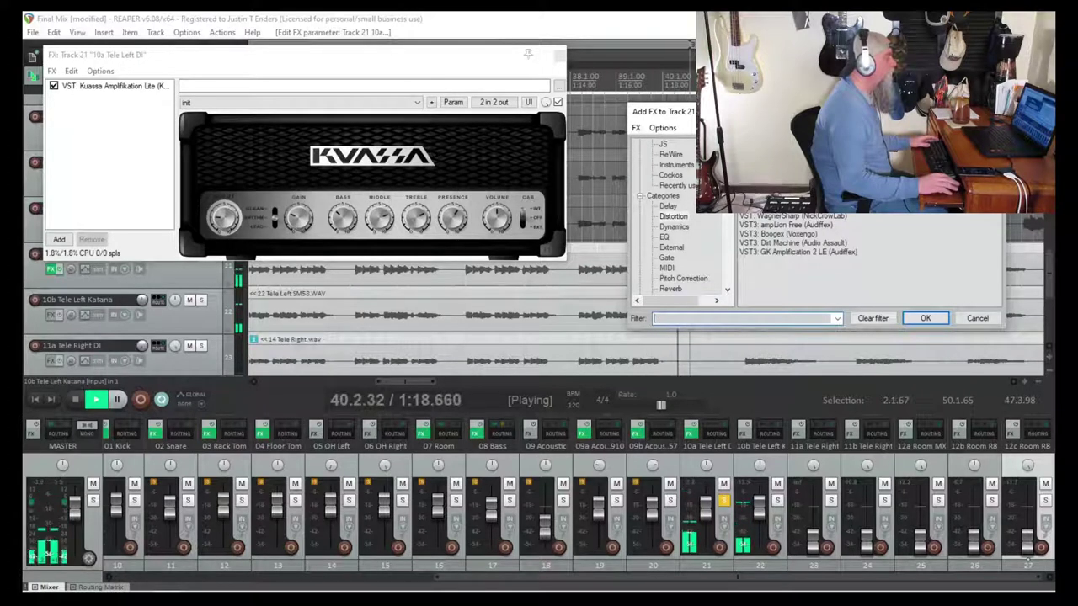
pyautogui.click(676, 207)
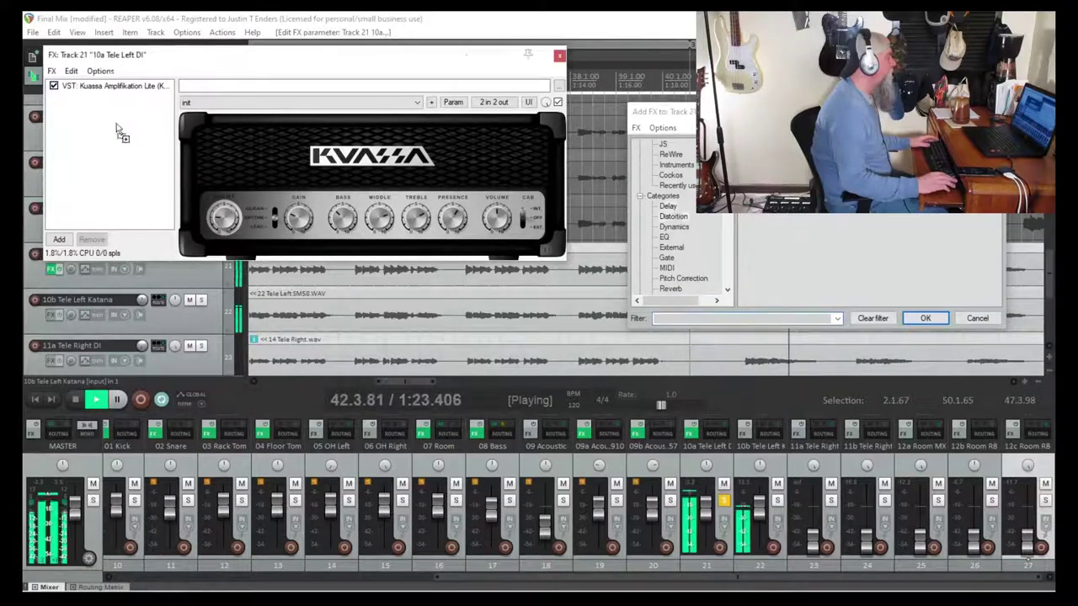
pyautogui.moveTo(118, 133); pyautogui.dragTo(97, 89)
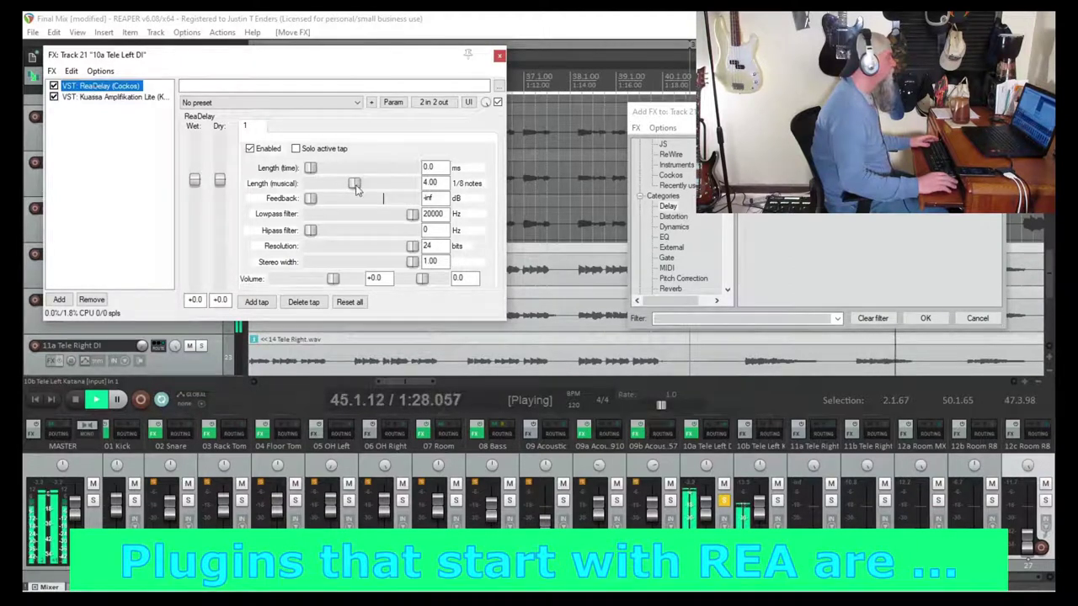
# - Set the ReaDelay time length on 10a Tele Left DI to 571 ms
pyautogui.click(430, 168)
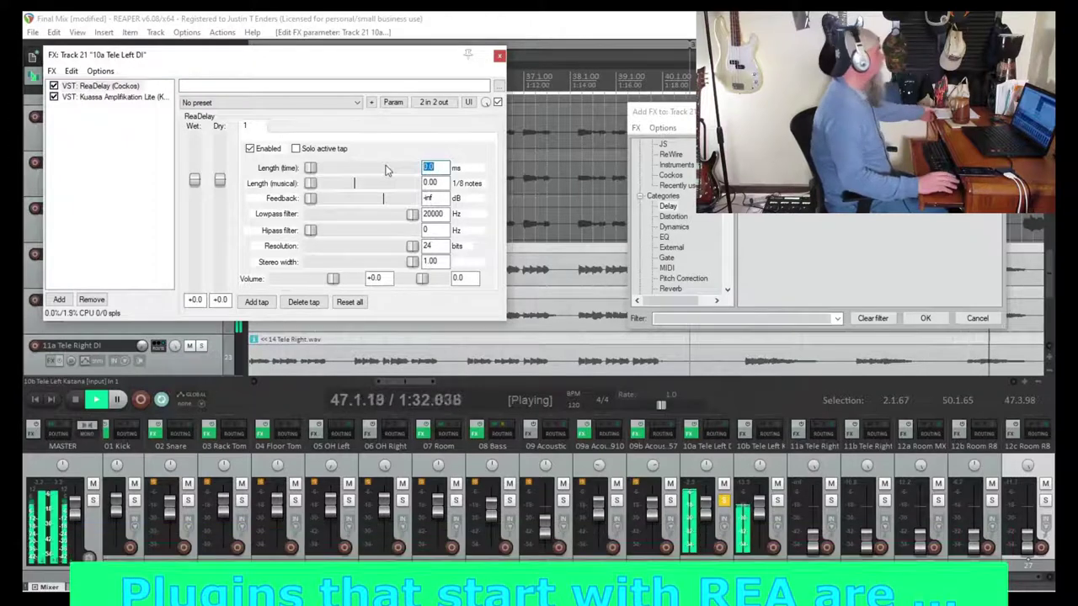
pyautogui.moveTo(438, 168); pyautogui.dragTo(387, 171)
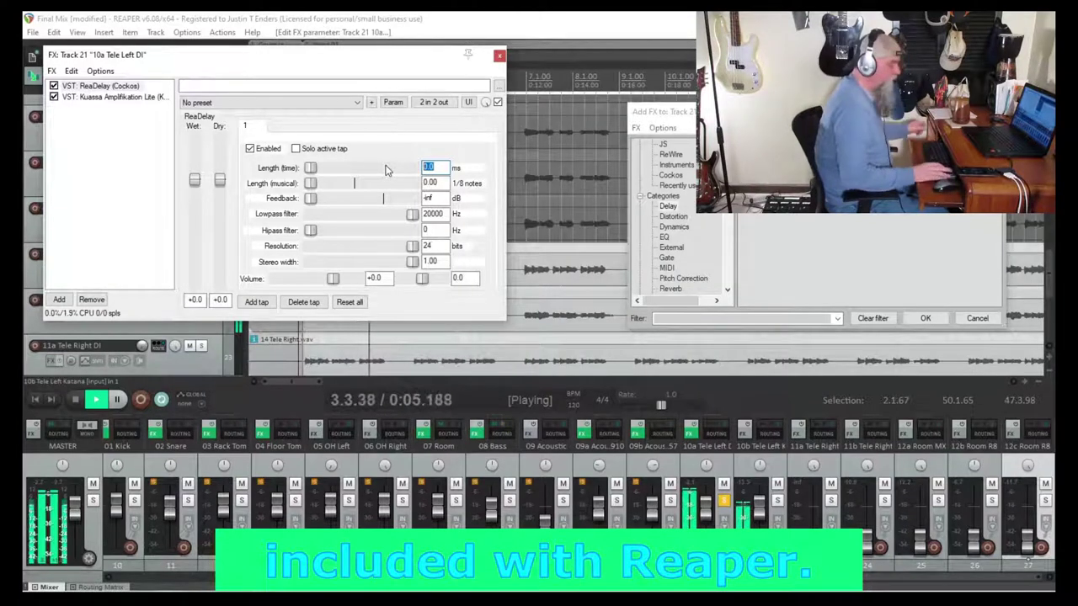
pyautogui.write('571')
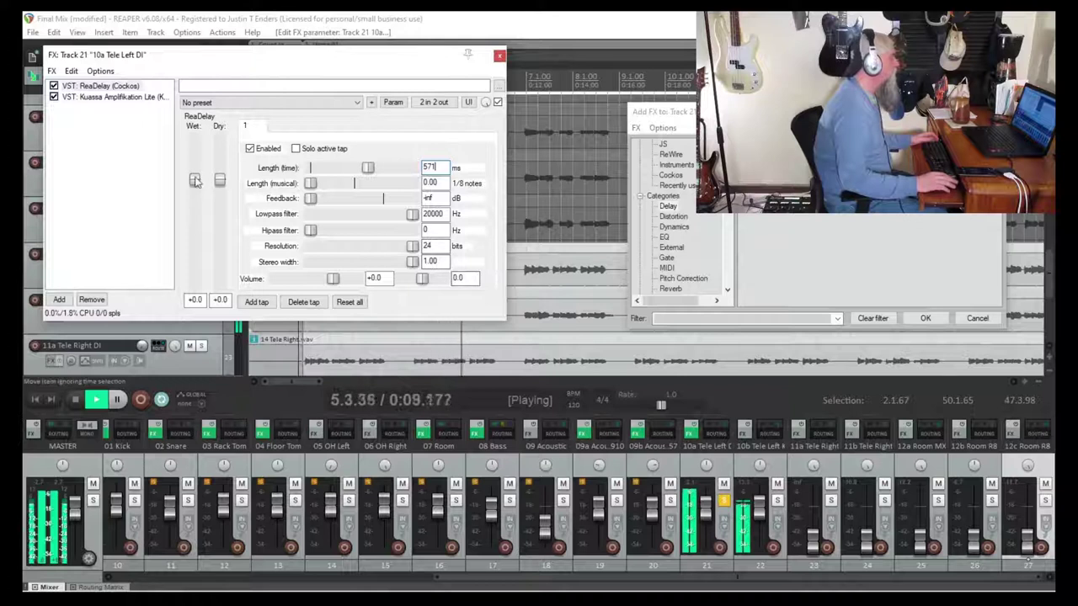
# - Rename the ReaDelay instance on 10a Tele Left DI as Quarter Note Delay
pyautogui.click(95, 87)
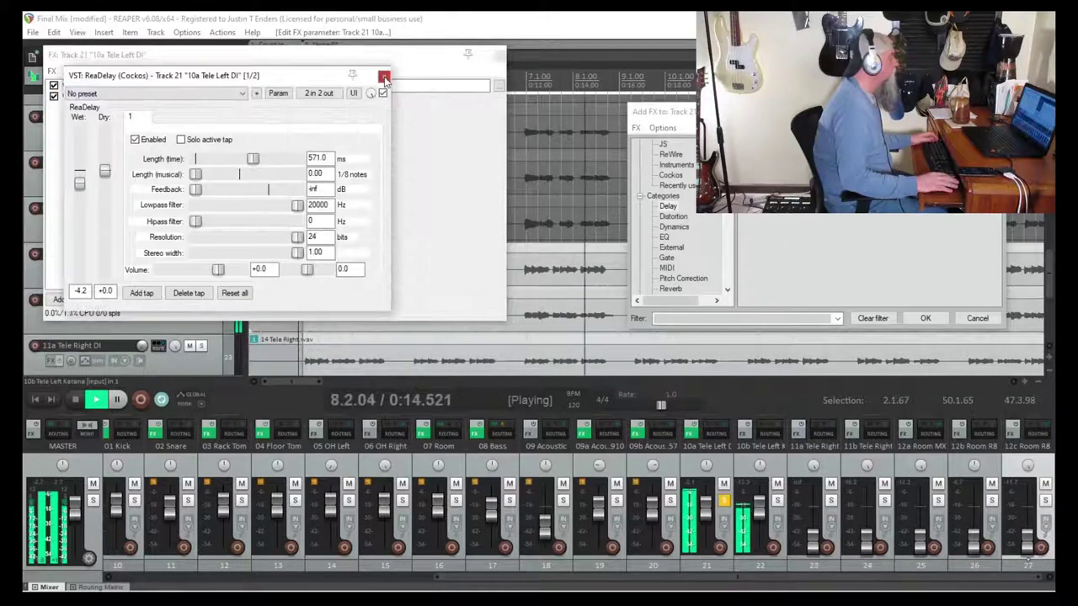
pyautogui.rightClick(115, 86)
pyautogui.click(126, 228)
pyautogui.write('Quarter Note Delay')
pyautogui.press('Return')
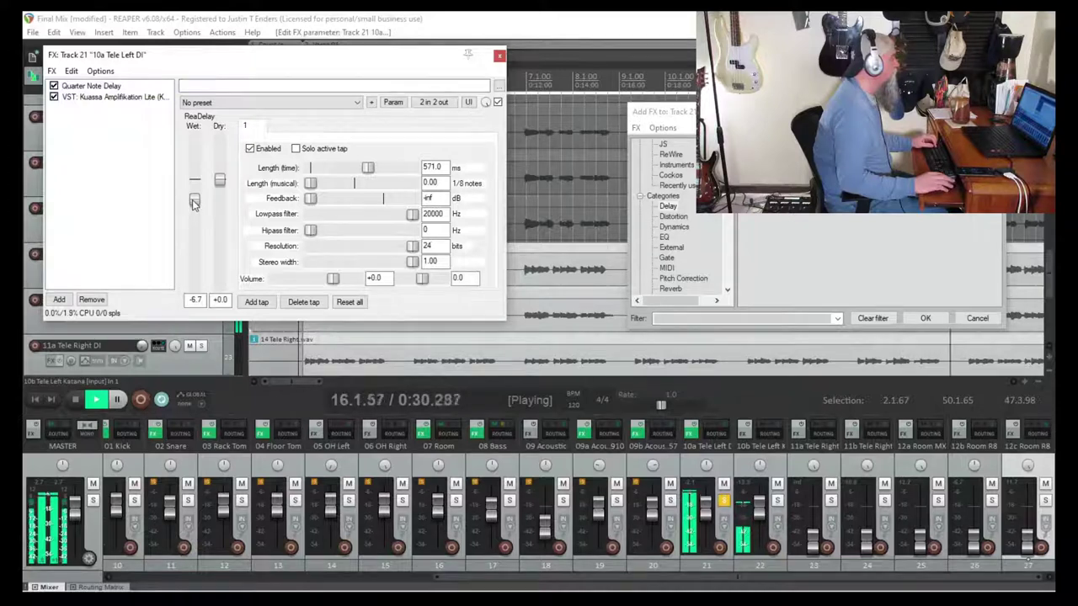
# - Add a second ReaDelay to 10a Tele Left DI, placed between Quarter Note Delay and Kuassa Amplifikation Lite
pyautogui.rightClick(95, 124)
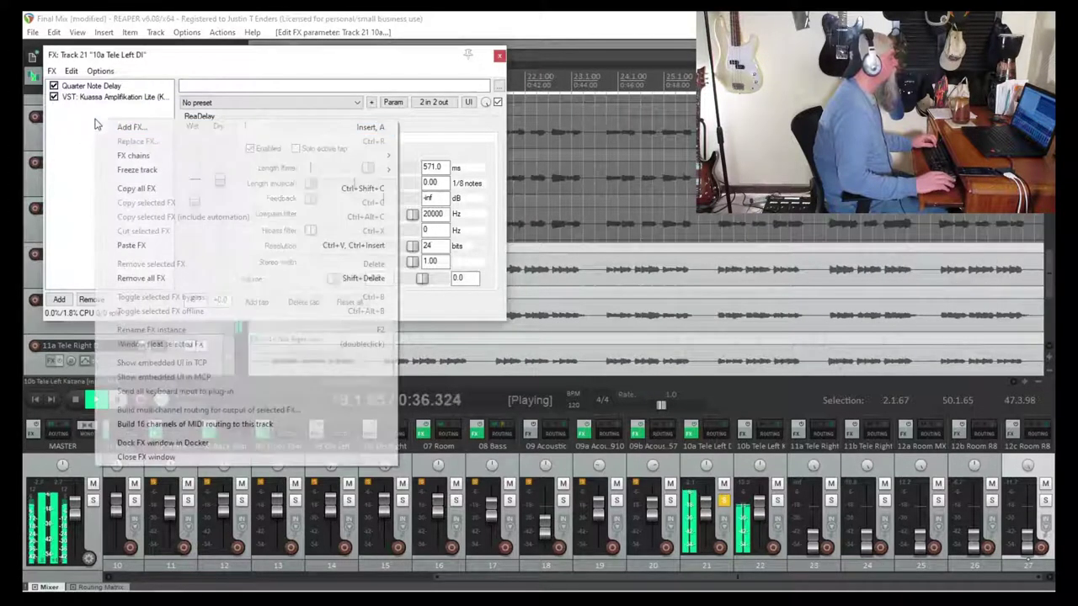
pyautogui.click(131, 128)
pyautogui.moveTo(788, 154); pyautogui.dragTo(96, 96)
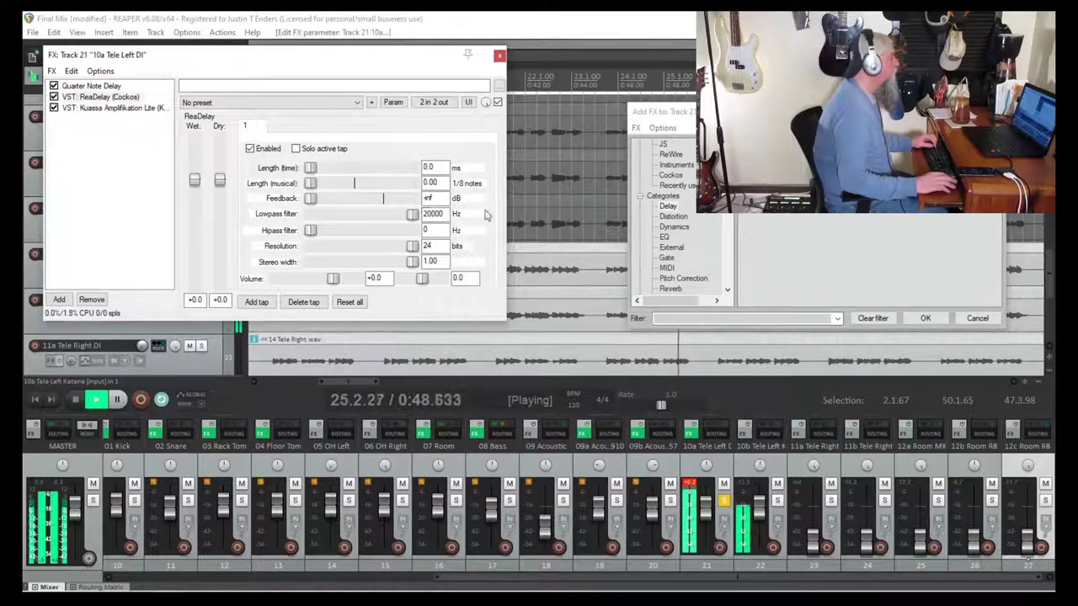
pyautogui.click(994, 111)
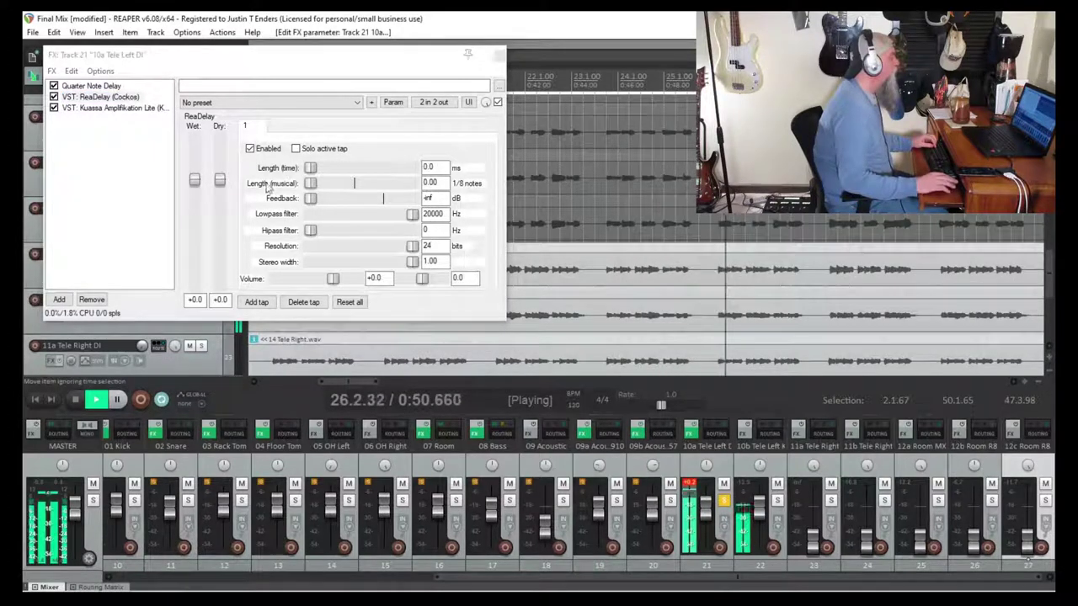
# - Lower the second ReaDelay's wet level to about -5.3 dB and set its time length to 428 ms
pyautogui.moveTo(194, 179); pyautogui.dragTo(193, 203)
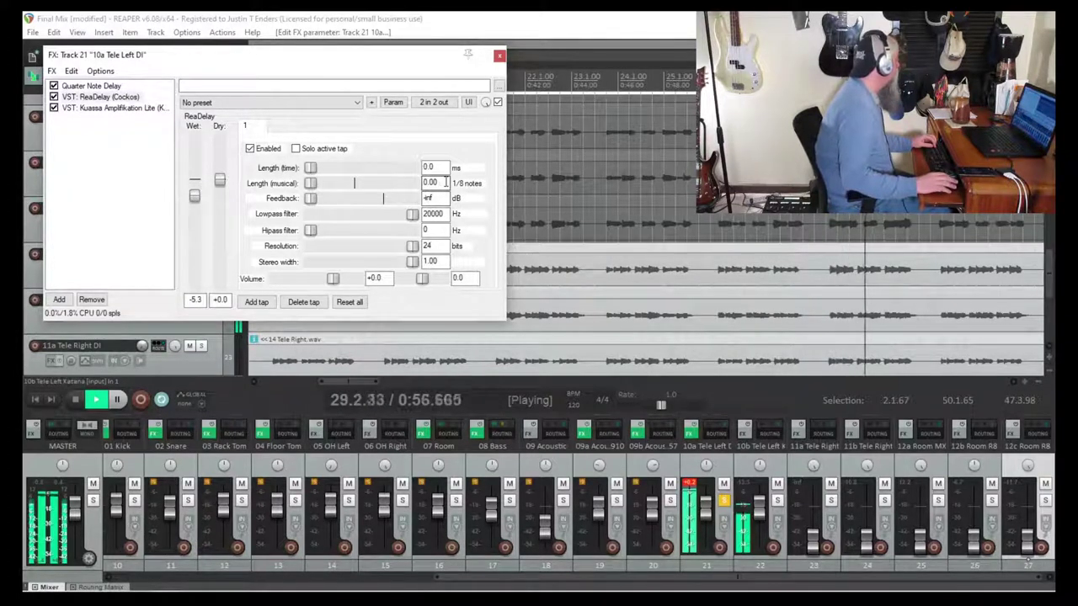
pyautogui.moveTo(443, 167); pyautogui.dragTo(393, 164)
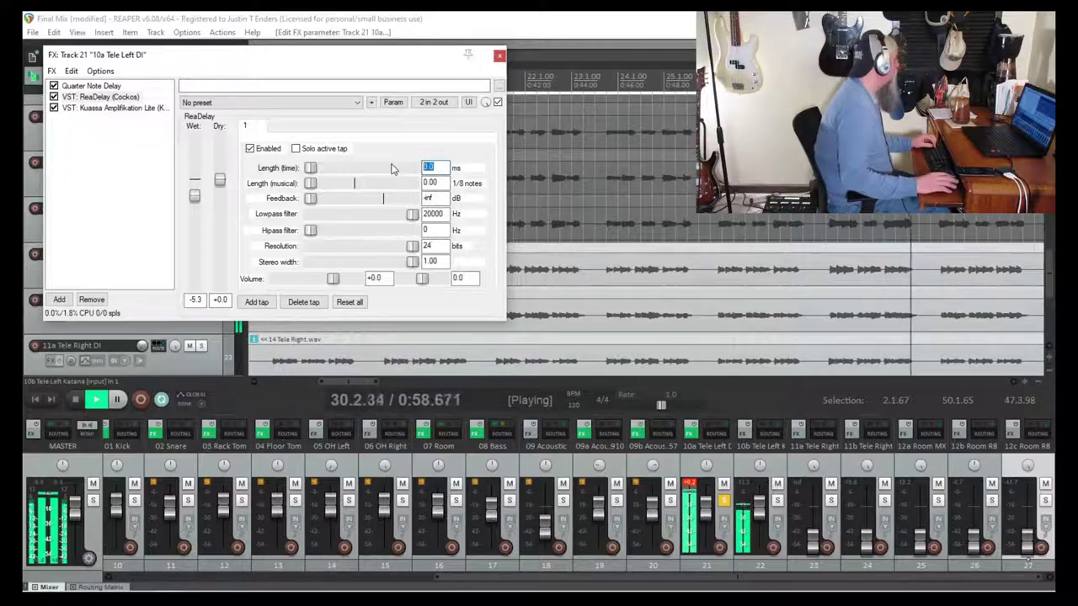
pyautogui.write('428')
pyautogui.press('Return')
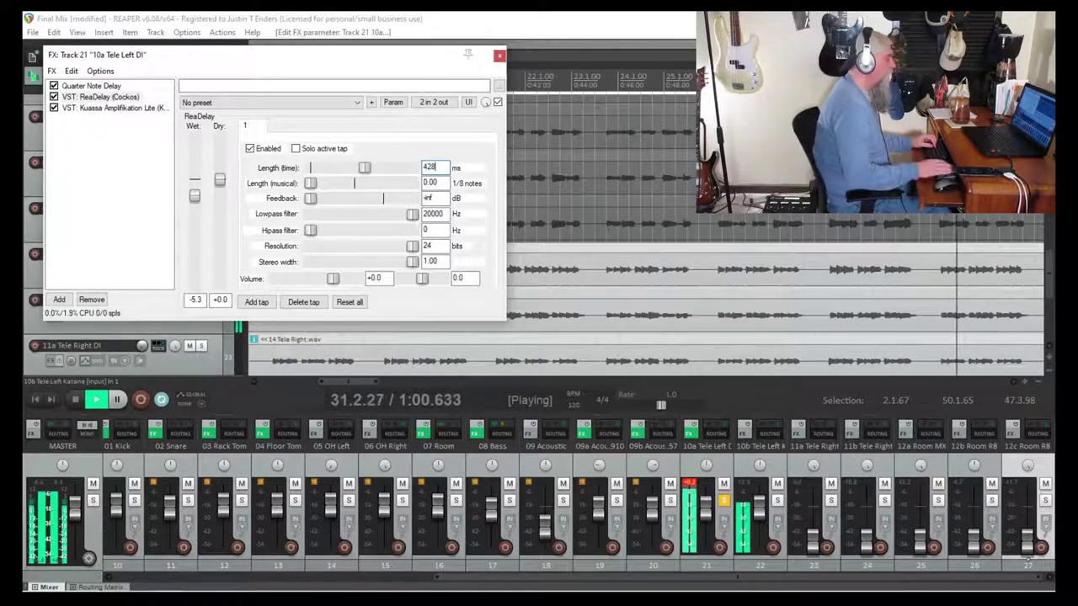
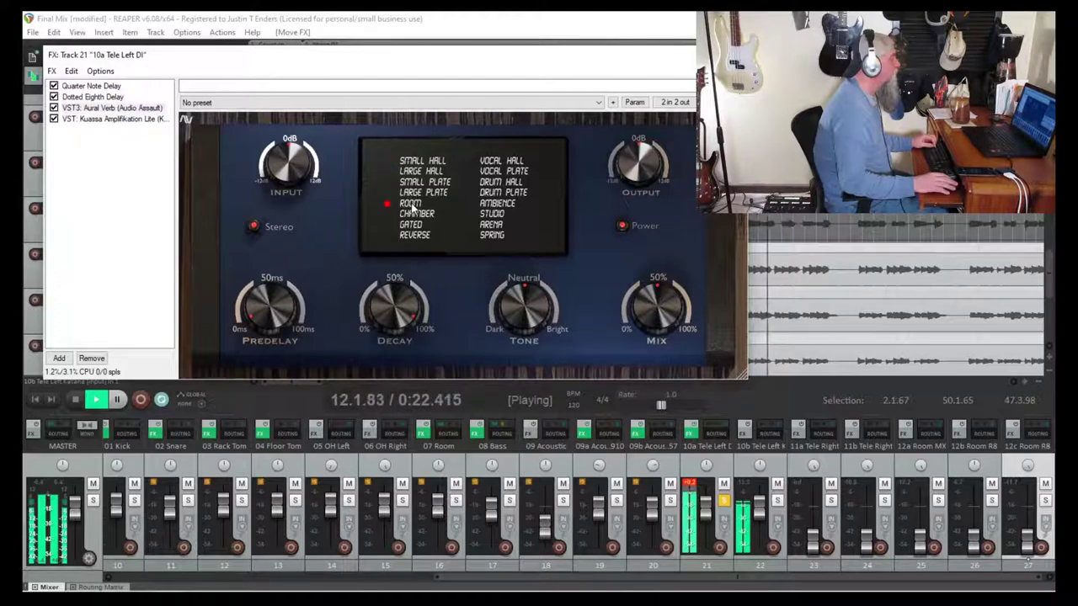
# - Adjust the Aural Verb room reverb by raising its output to about 2 dB, brightening the tone and increasing the predelay
pyautogui.moveTo(638, 168)
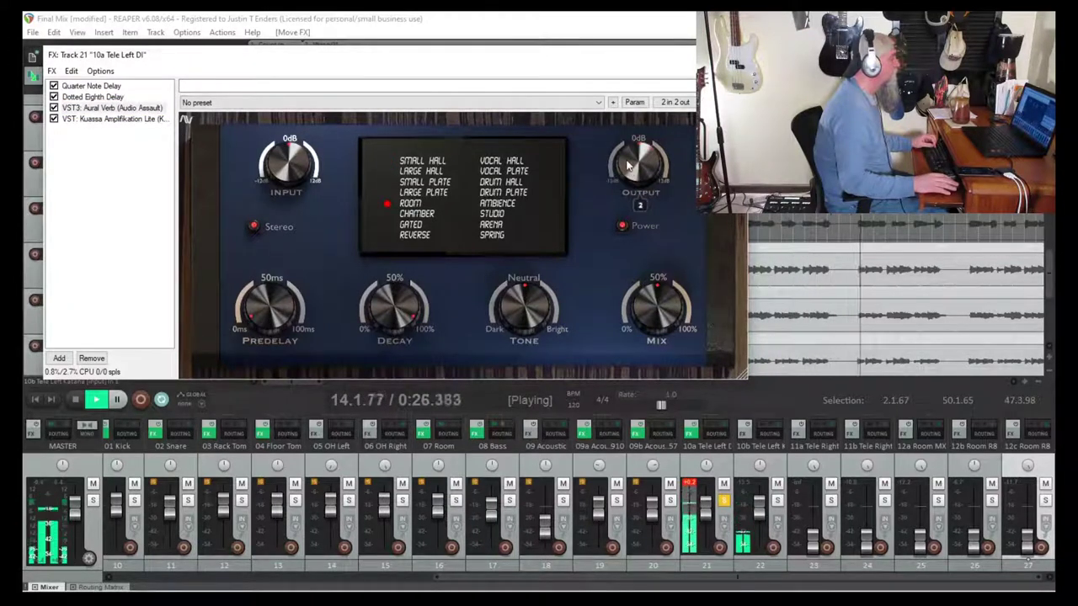
pyautogui.moveTo(630, 174); pyautogui.dragTo(635, 151)
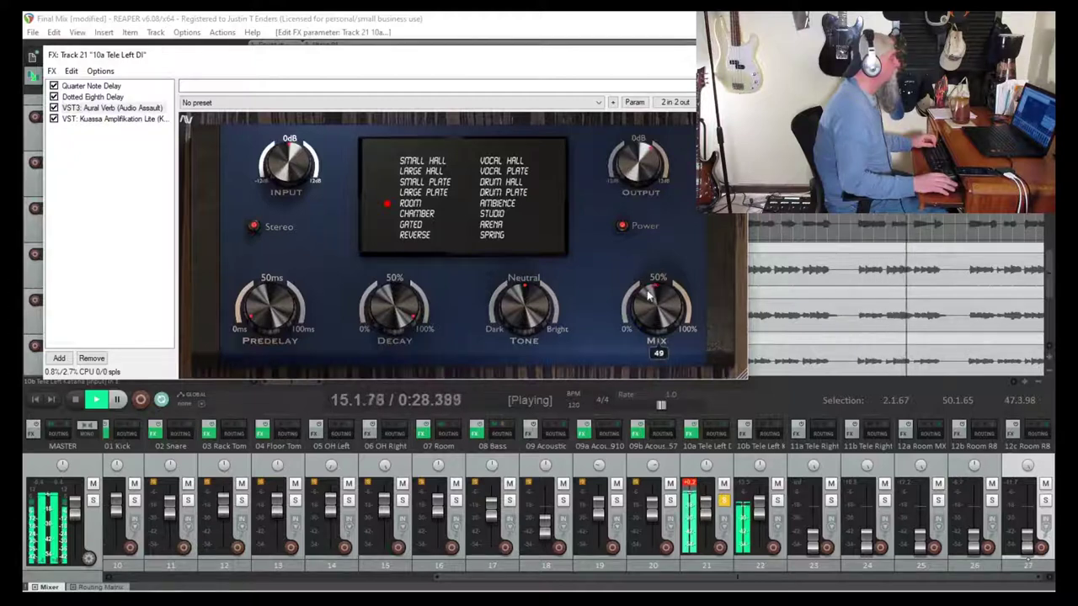
pyautogui.moveTo(512, 312); pyautogui.dragTo(516, 296)
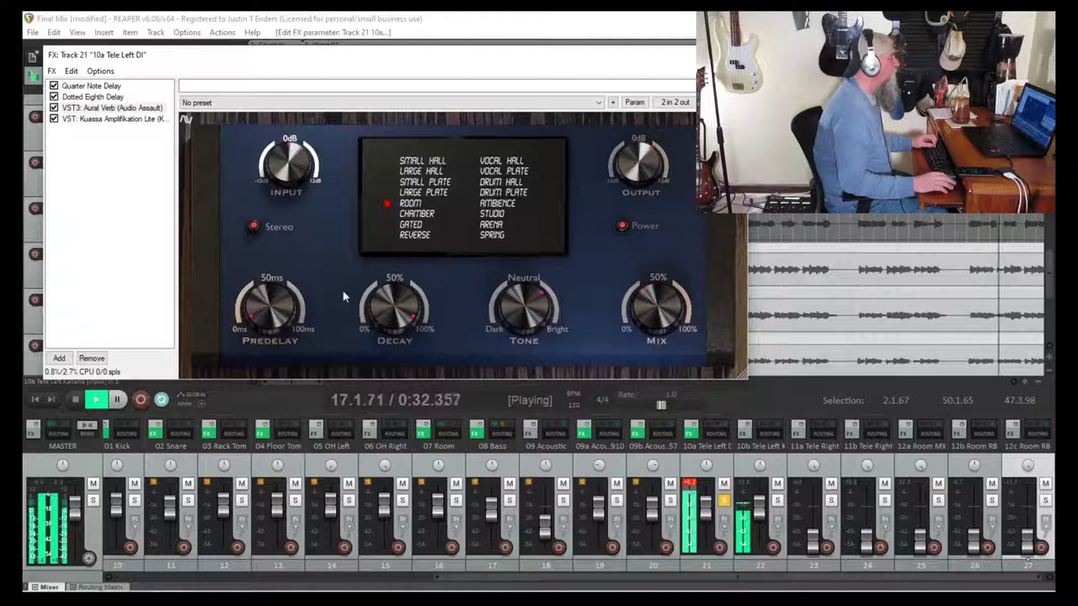
pyautogui.moveTo(257, 312); pyautogui.dragTo(257, 301)
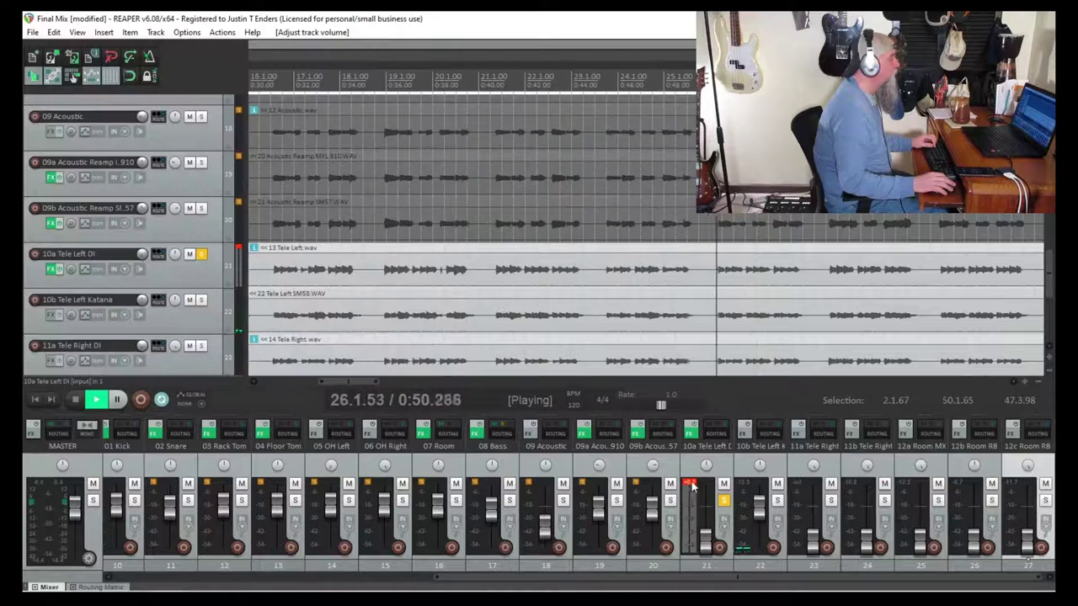
# - Solo 10b Tele Left Katana alongside 10a Tele Left DI and raise both faders to balance the blend
pyautogui.click(691, 483)
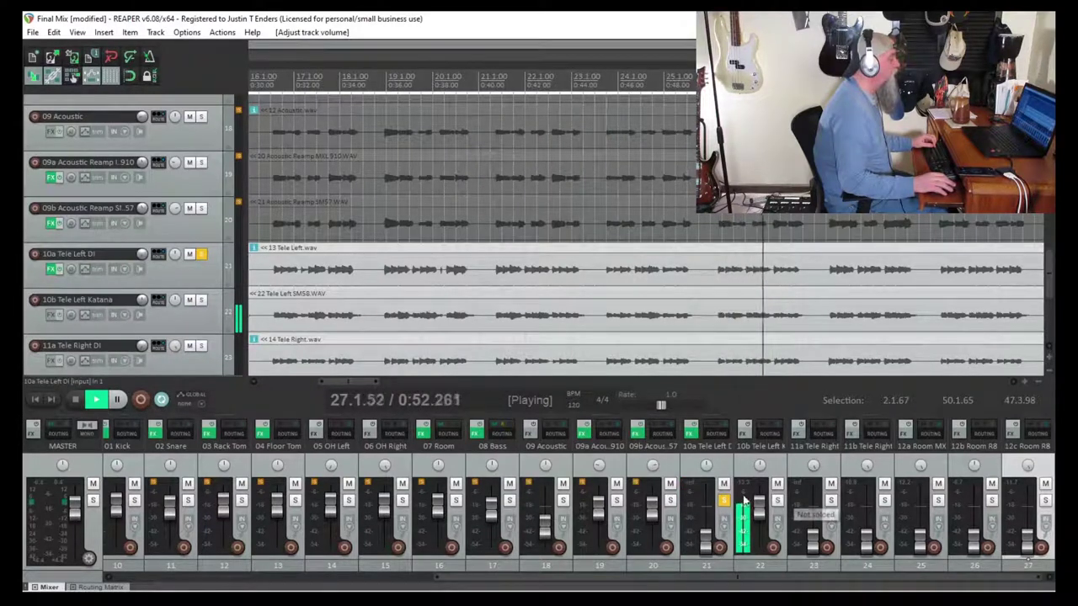
pyautogui.click(777, 502)
pyautogui.moveTo(758, 517); pyautogui.dragTo(758, 512)
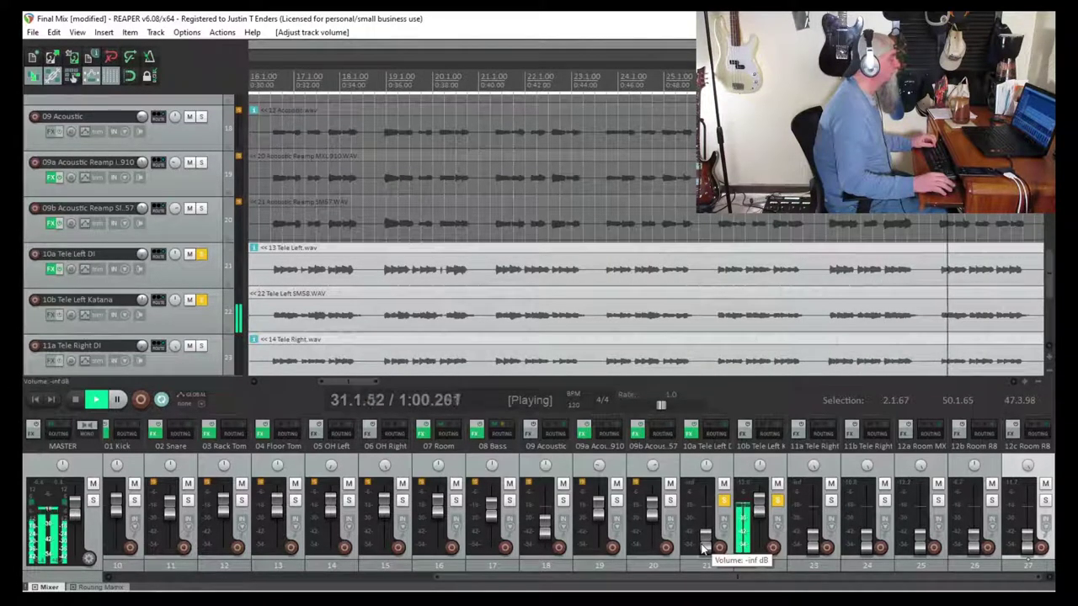
pyautogui.moveTo(703, 549); pyautogui.dragTo(704, 535)
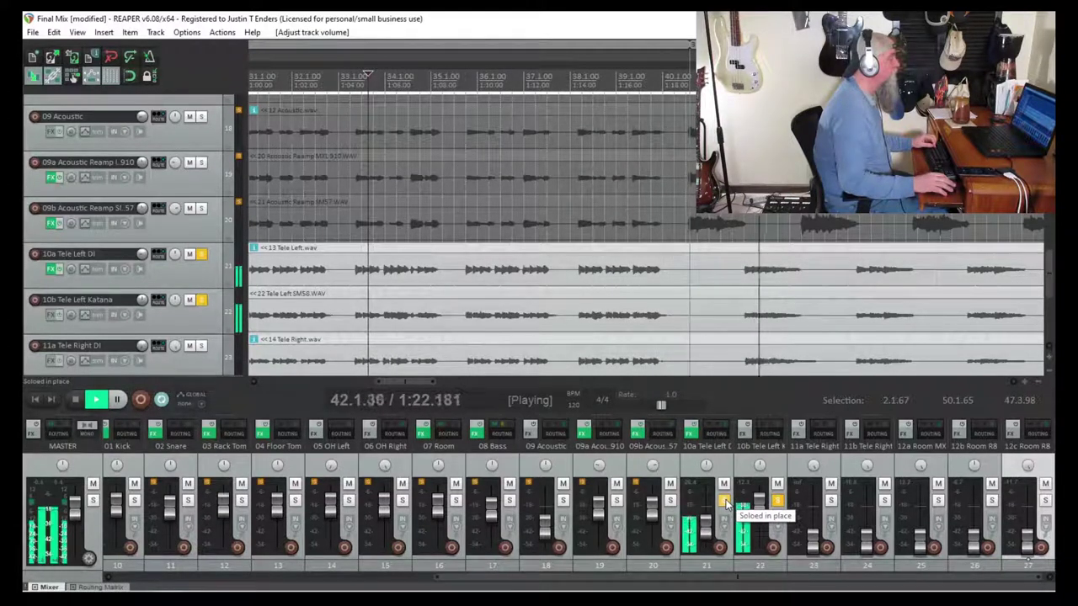
# - Compare the left Tele blend during playback with 10a Tele Left DI repeatedly unsoloed and soloed
pyautogui.click(725, 502)
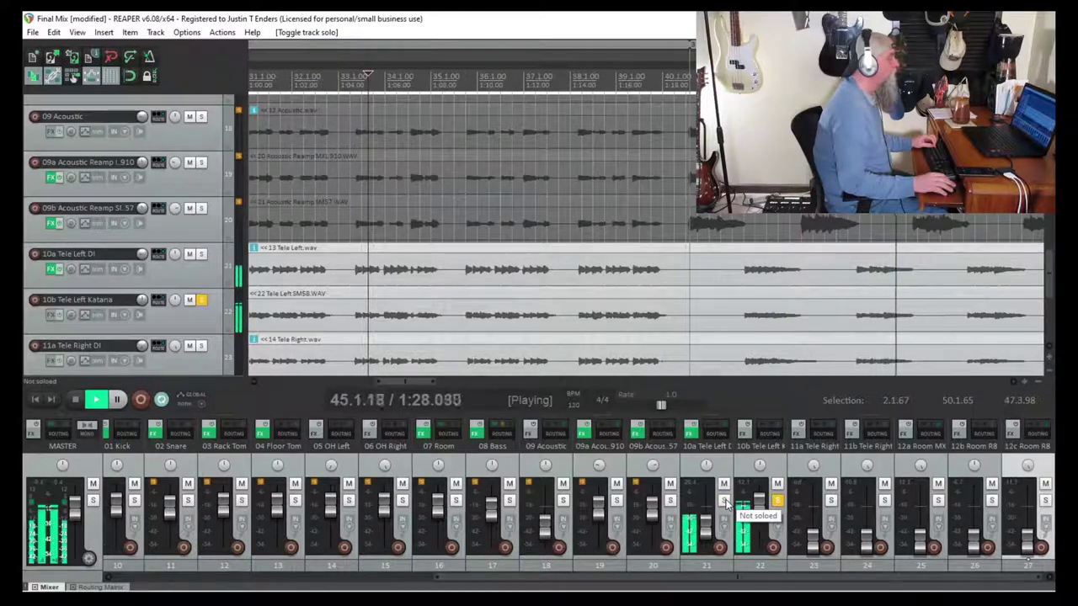
pyautogui.click(725, 502)
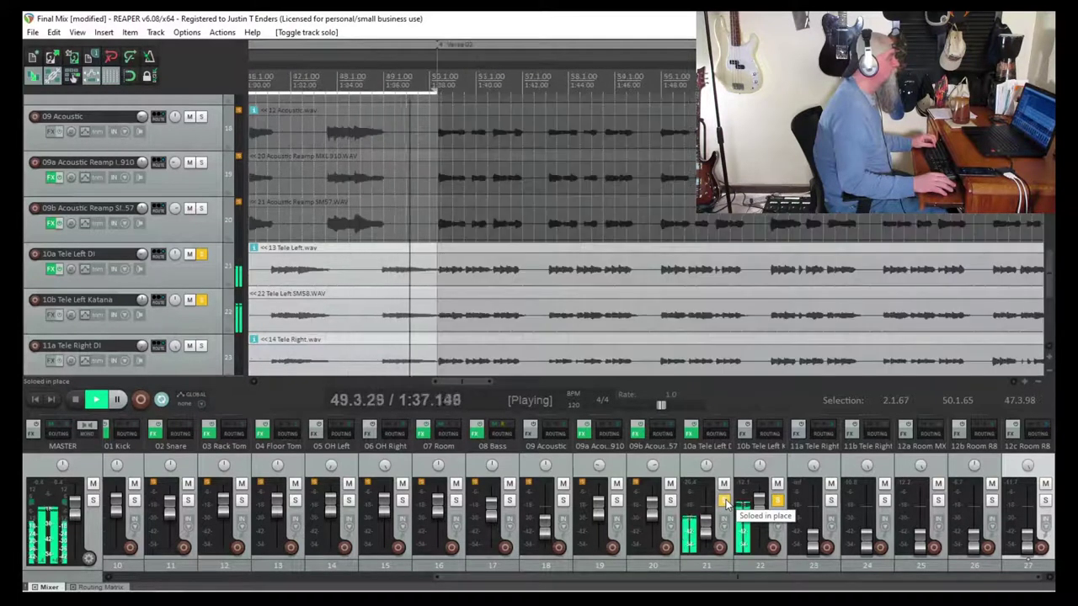
pyautogui.click(725, 502)
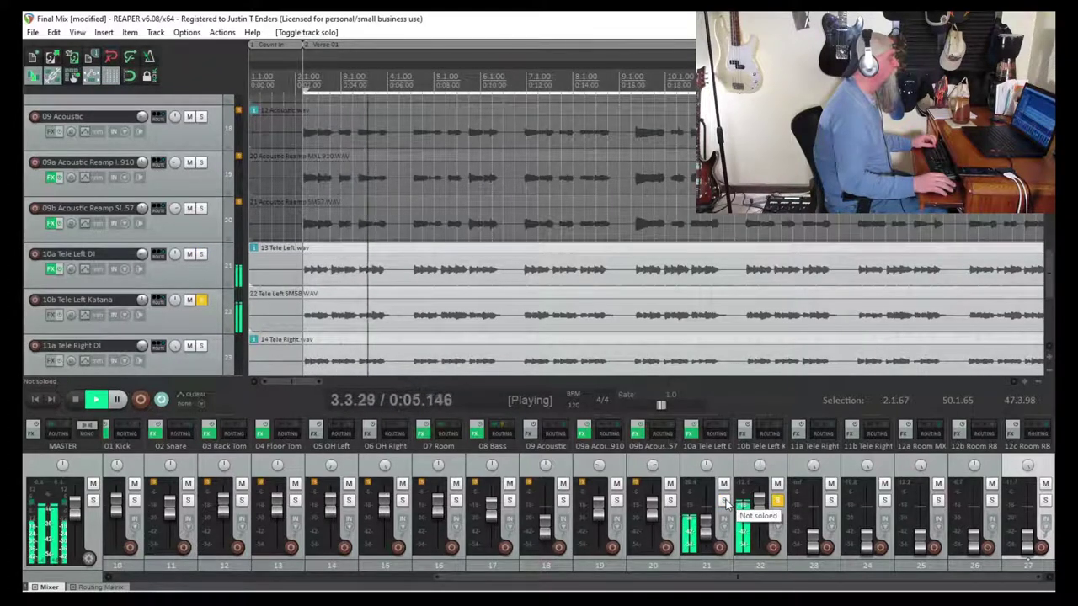
pyautogui.click(725, 502)
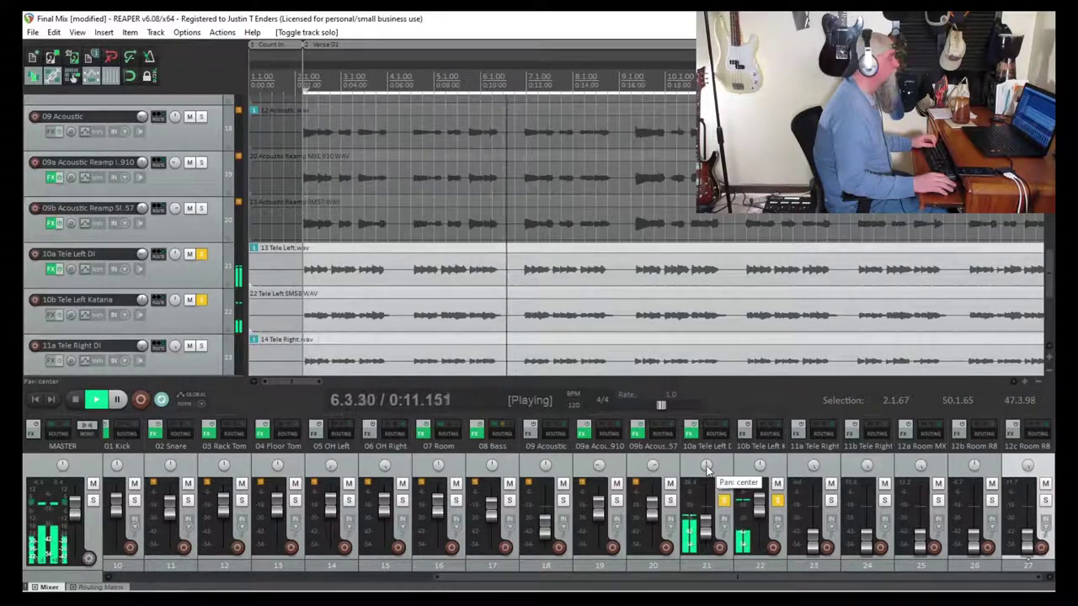
# - Pan 10a Tele Left DI 100% left and 10b Tele Left Katana partly left
pyautogui.moveTo(707, 466); pyautogui.dragTo(707, 505)
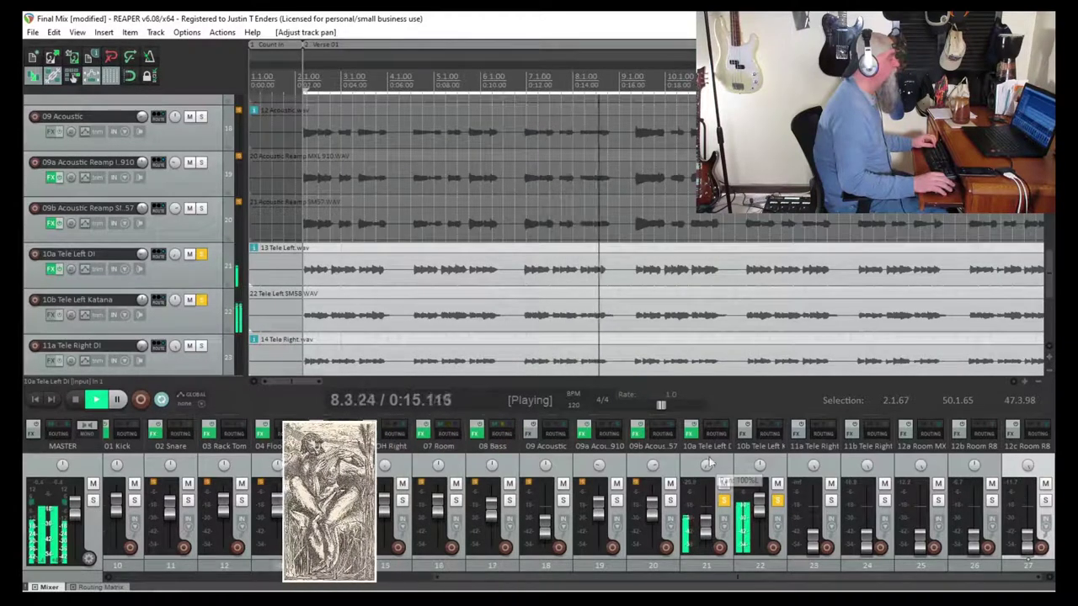
pyautogui.moveTo(759, 466); pyautogui.dragTo(760, 484)
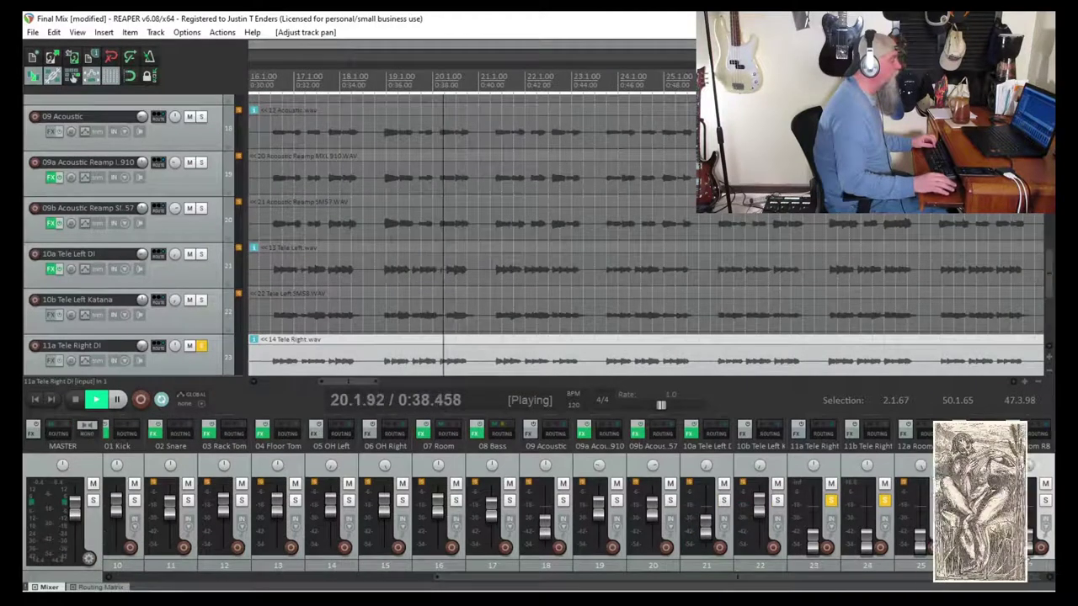
# - Raise the 11b Tele Right Mustang fader to +0.50 dB and loop its quiet gap from 40.4.06 to 41.2.74, leaving only that track soloed
pyautogui.moveTo(865, 546); pyautogui.dragTo(863, 509)
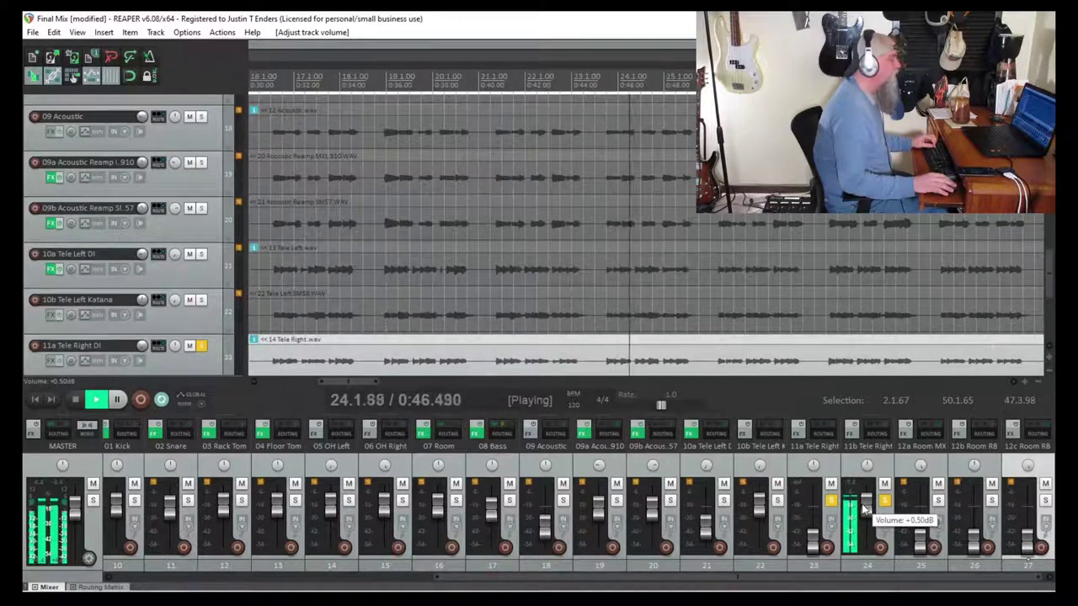
pyautogui.click(120, 400)
pyautogui.moveTo(356, 384); pyautogui.dragTo(435, 389)
pyautogui.scroll(-2, 179, 329)
pyautogui.click(193, 323)
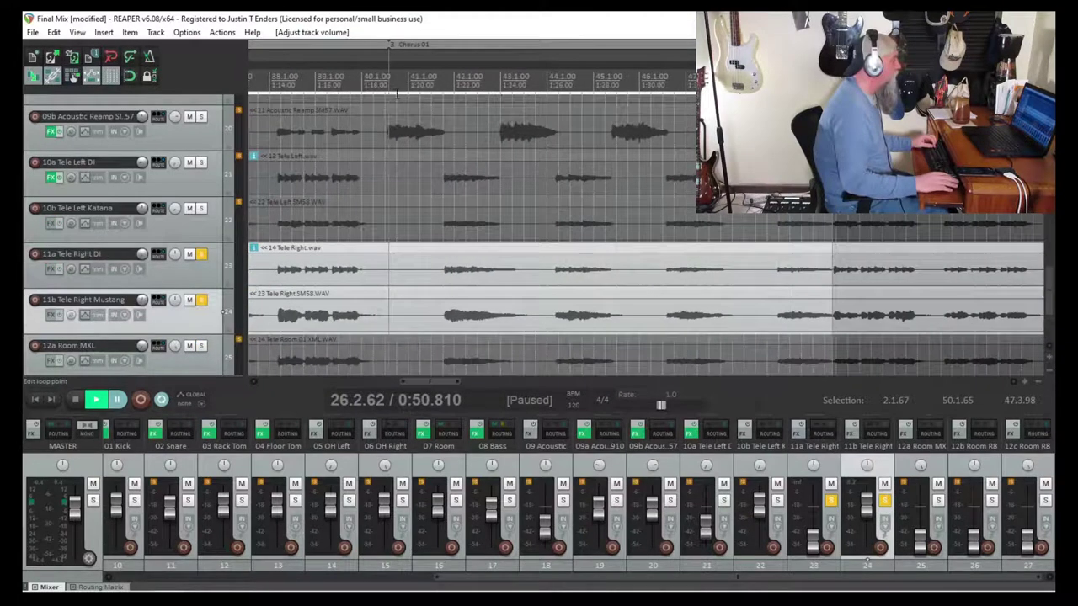
pyautogui.moveTo(396, 96); pyautogui.dragTo(428, 93)
pyautogui.click(831, 502)
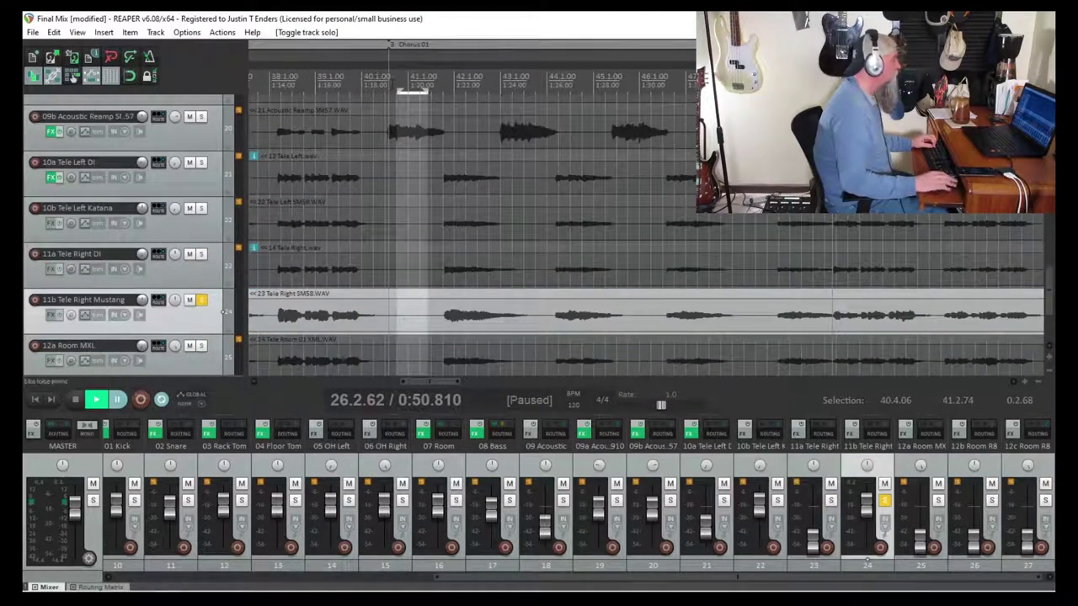
# - Play the loop and add ReaGate to 11b Tele Right Mustang with its threshold at about -35 dB
pyautogui.click(96, 401)
pyautogui.click(852, 432)
pyautogui.click(668, 174)
pyautogui.click(926, 317)
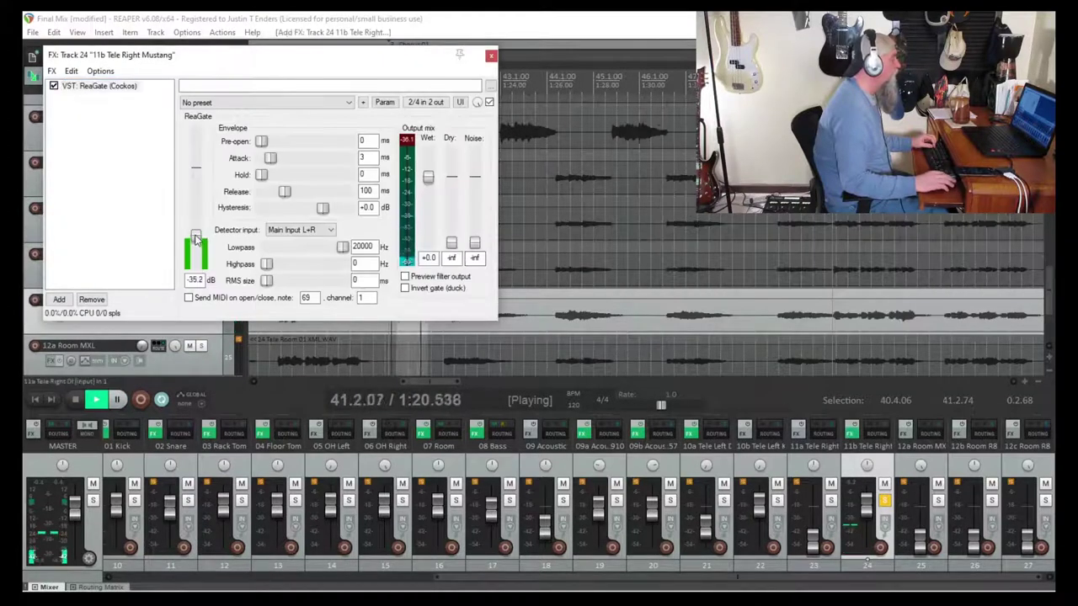
pyautogui.click(491, 57)
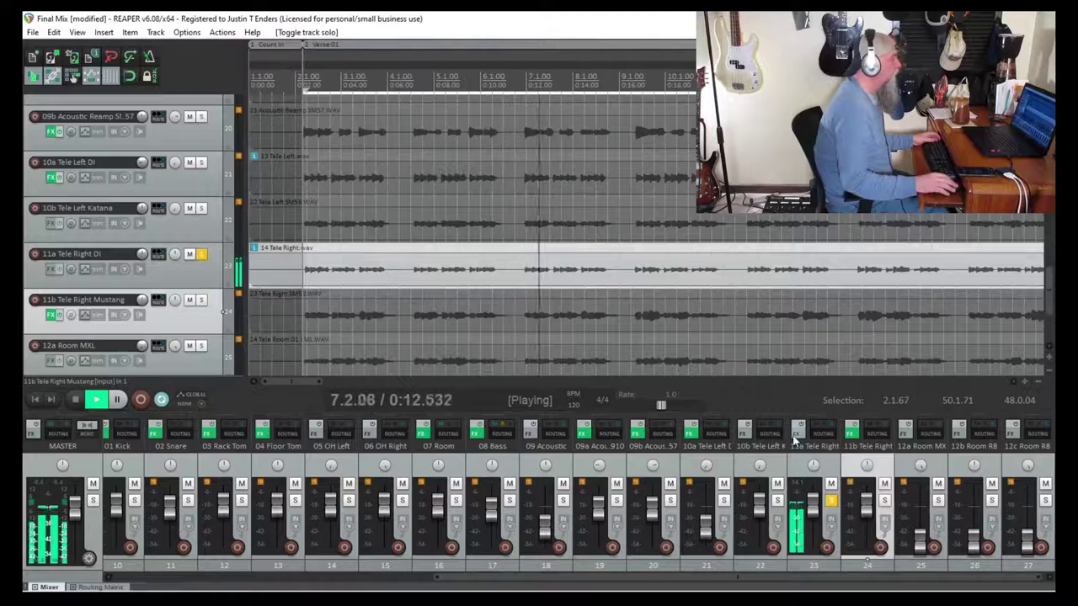
# - Add the Voxengo Boogex amp simulator to 11a Tele Right DI
pyautogui.click(796, 438)
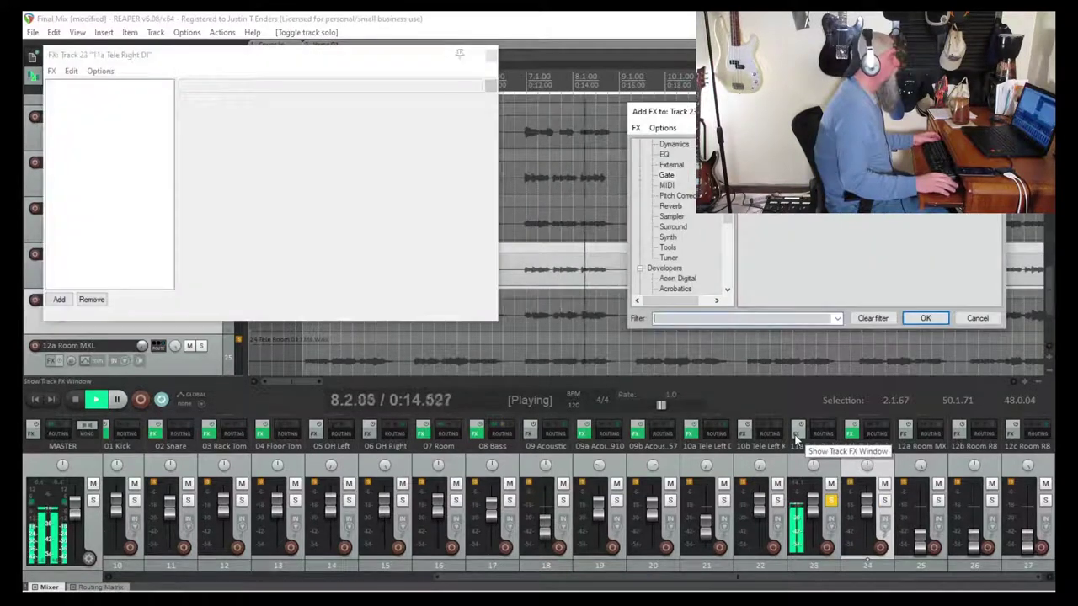
pyautogui.moveTo(724, 214); pyautogui.dragTo(730, 267)
pyautogui.click(676, 186)
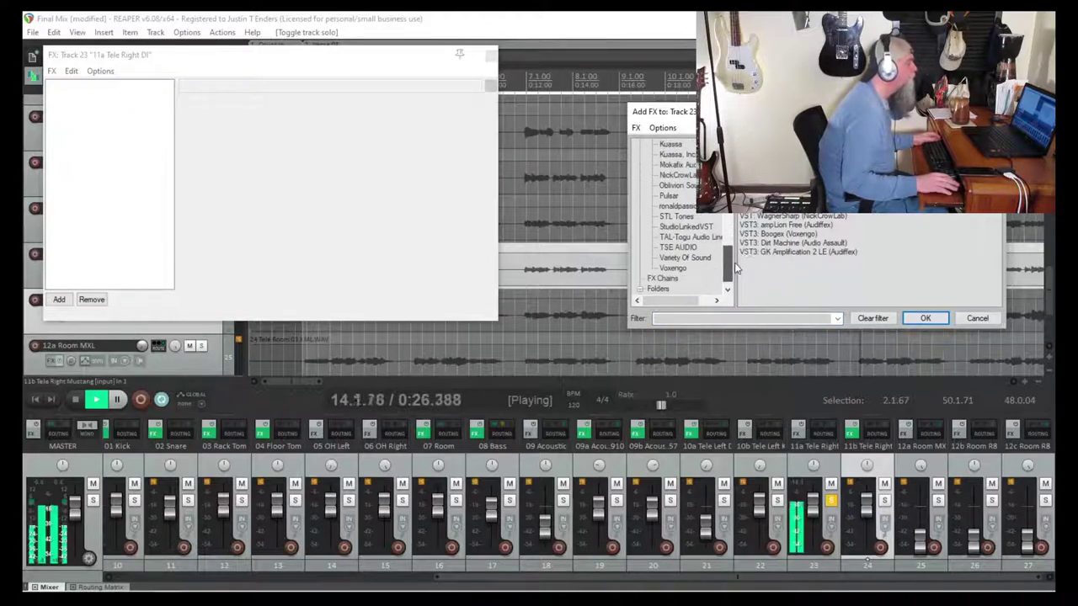
pyautogui.click(680, 267)
pyautogui.click(681, 259)
pyautogui.click(678, 268)
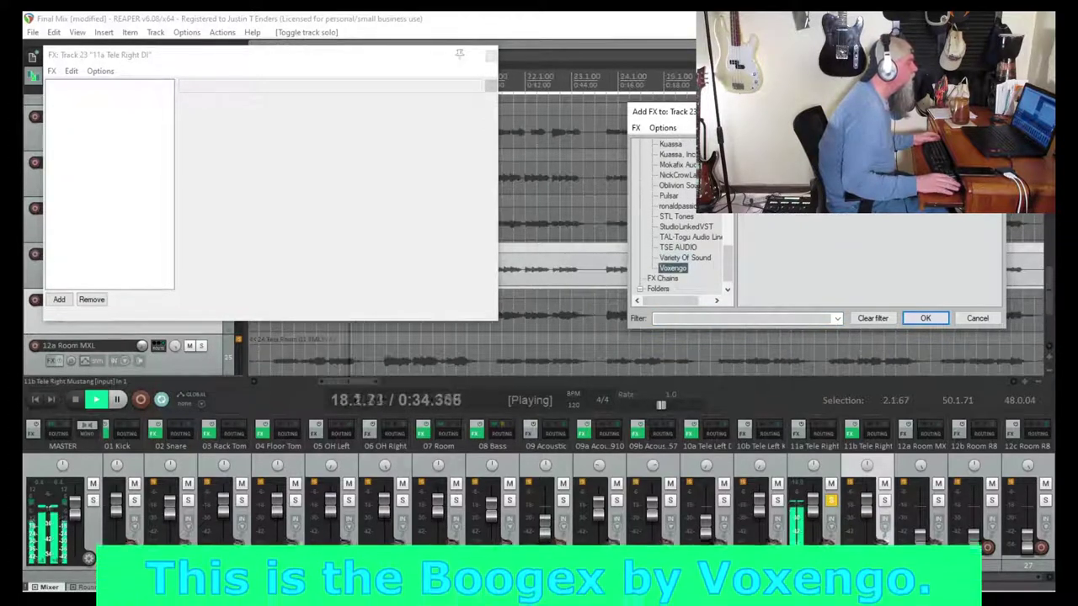
pyautogui.click(929, 320)
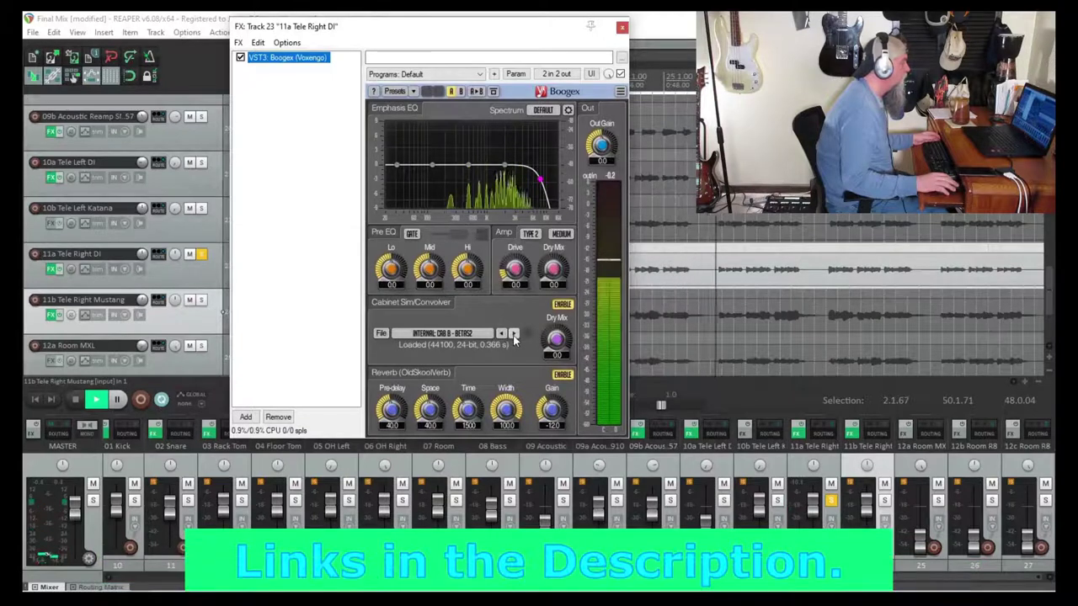
# - Audition Boogex's internal cabinet impulses, moving on to the CAB B SM57 off-axis one
pyautogui.click(514, 333)
pyautogui.click(514, 333)
pyautogui.click(514, 334)
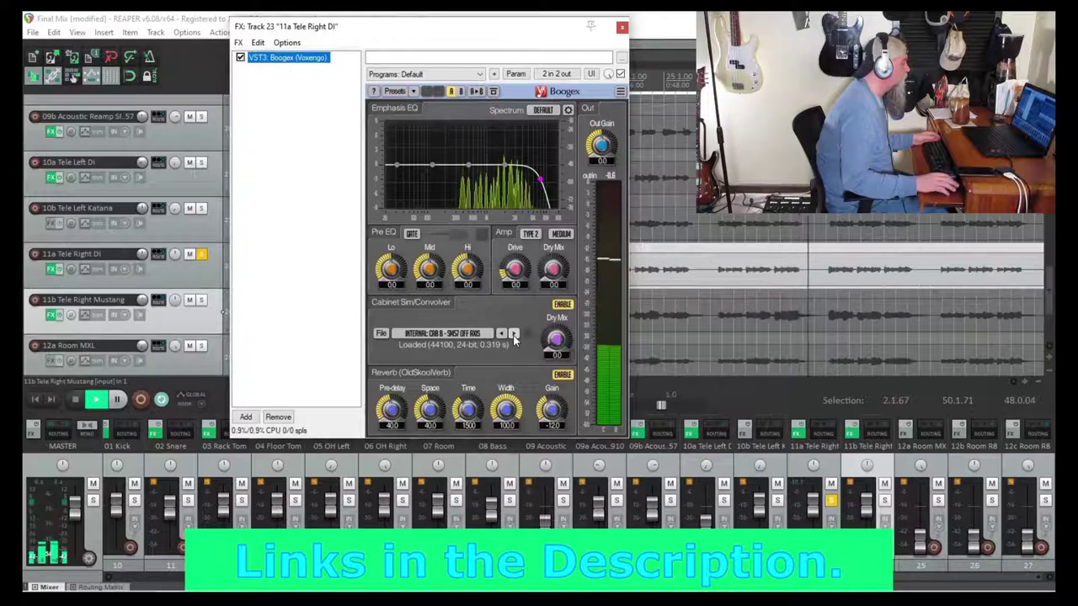
# - Audition Boogex's remaining internal cabinet impulses and settle on CAB 1 - SM57 OFF AXIS
pyautogui.click(514, 334)
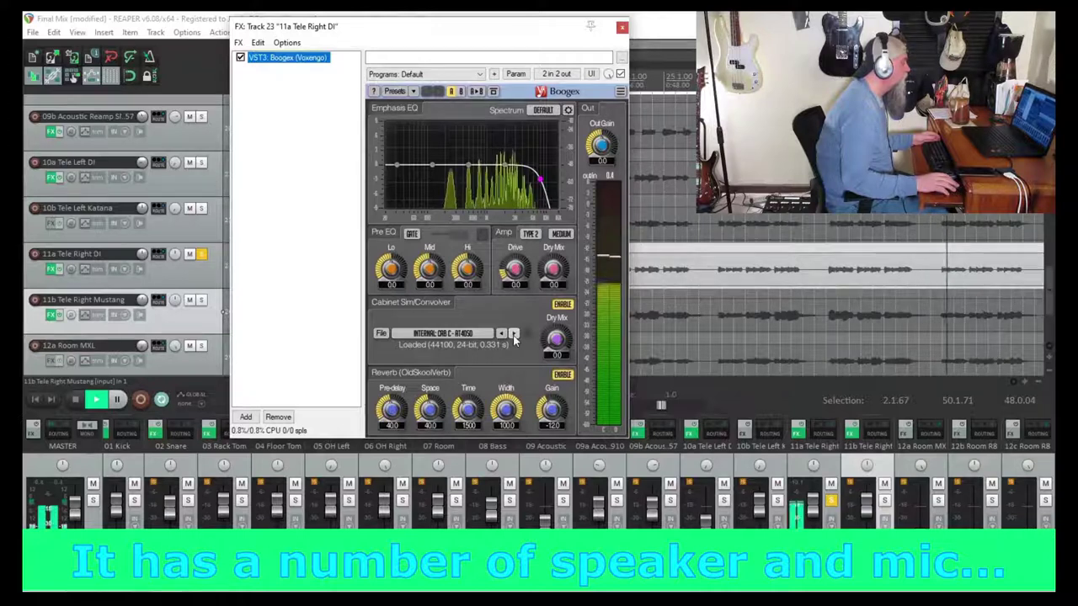
pyautogui.click(513, 334)
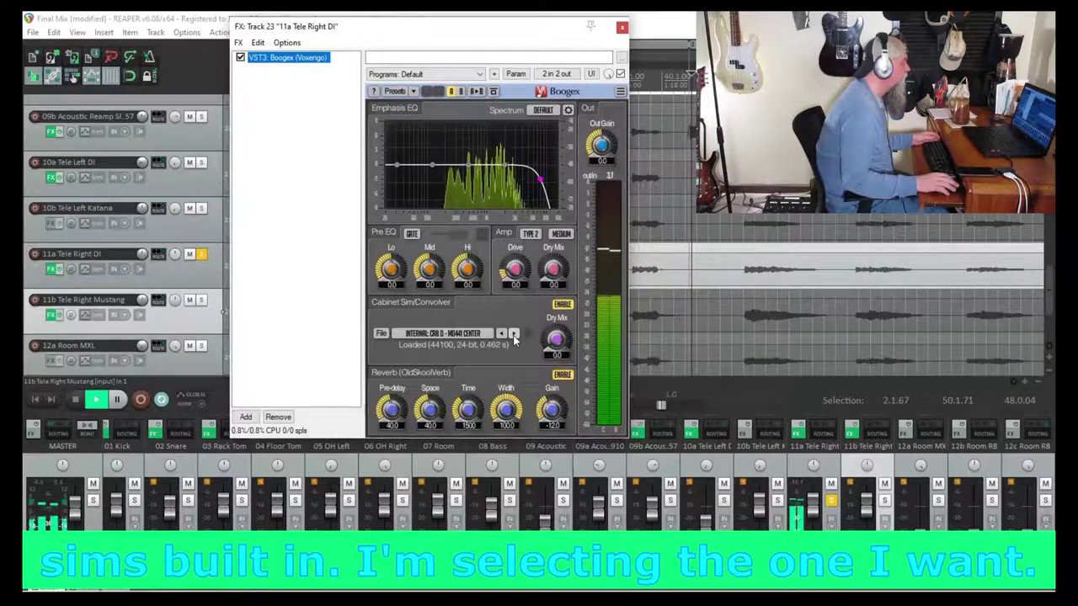
pyautogui.click(514, 333)
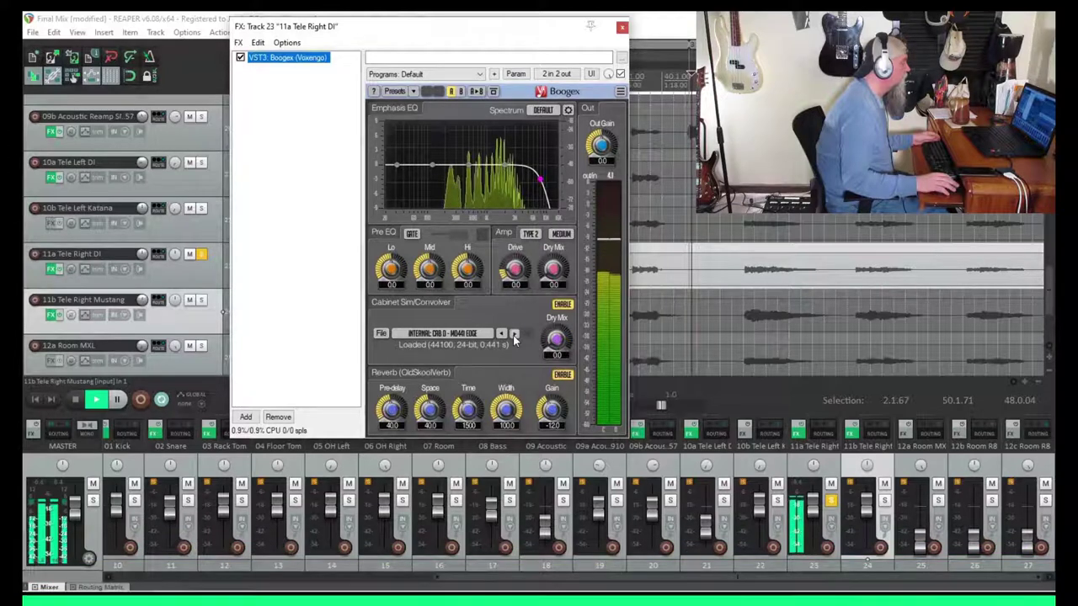
pyautogui.click(513, 334)
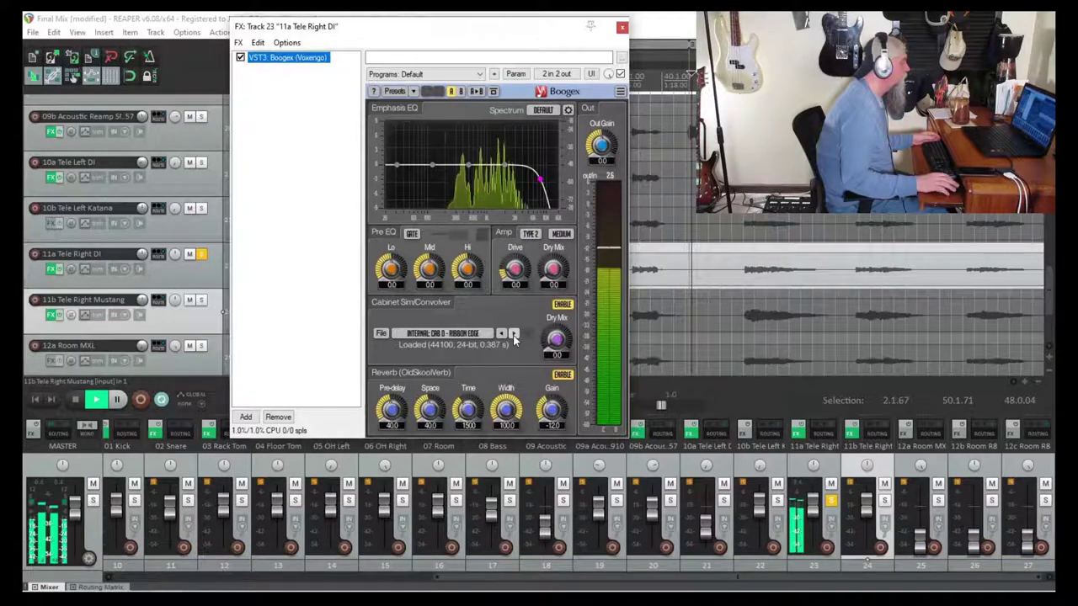
pyautogui.click(514, 333)
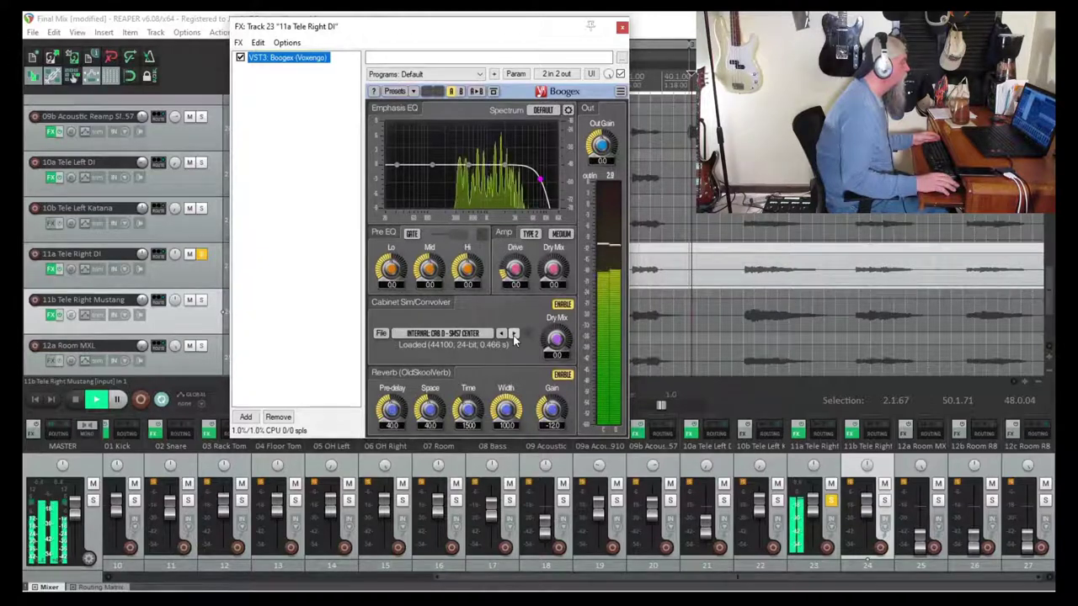
pyautogui.click(513, 334)
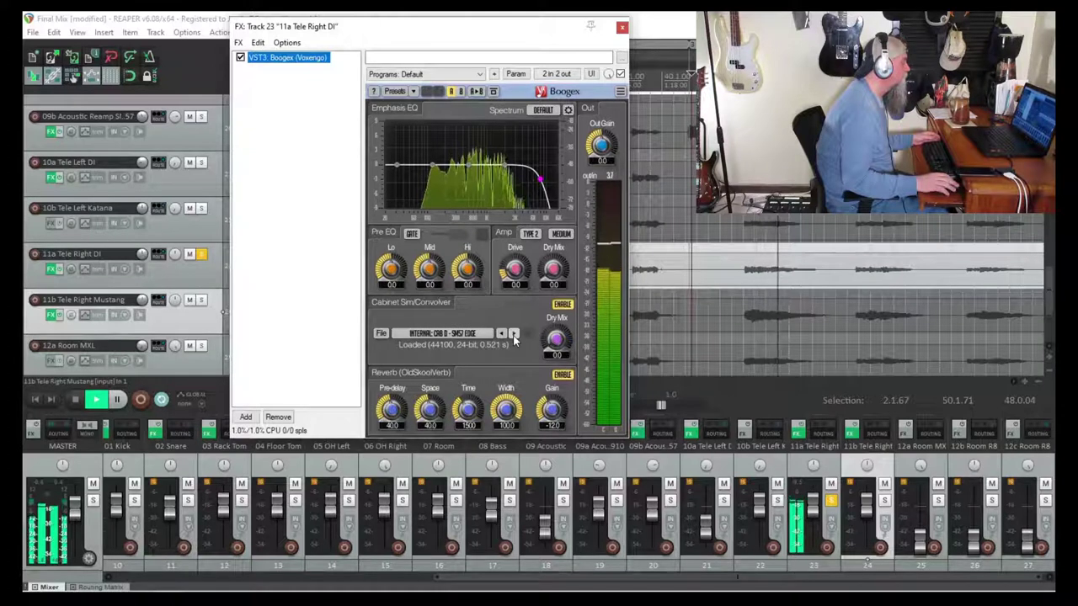
pyautogui.click(514, 334)
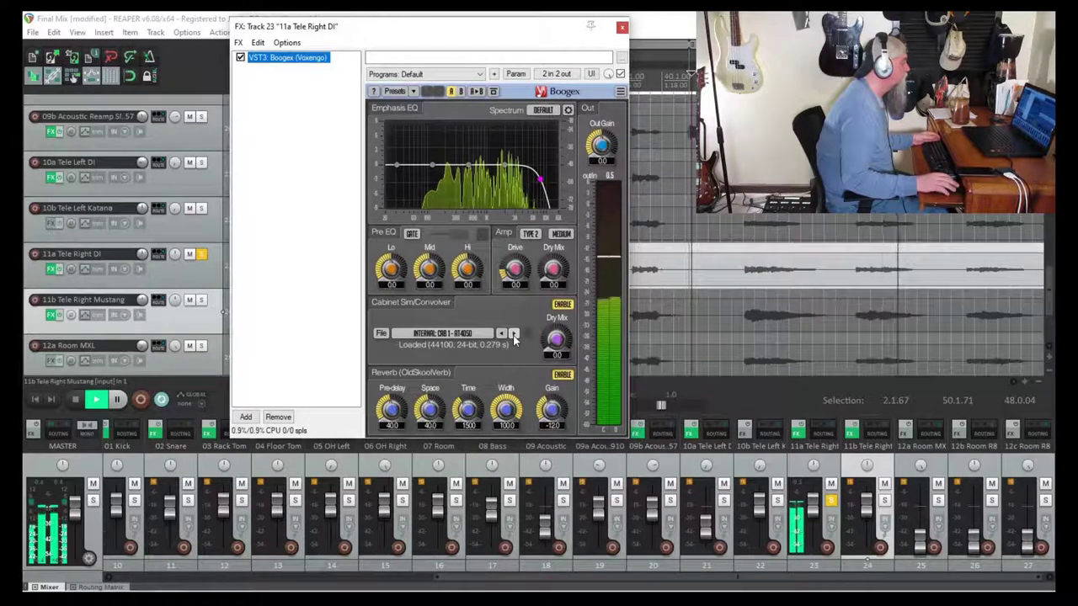
pyautogui.click(513, 335)
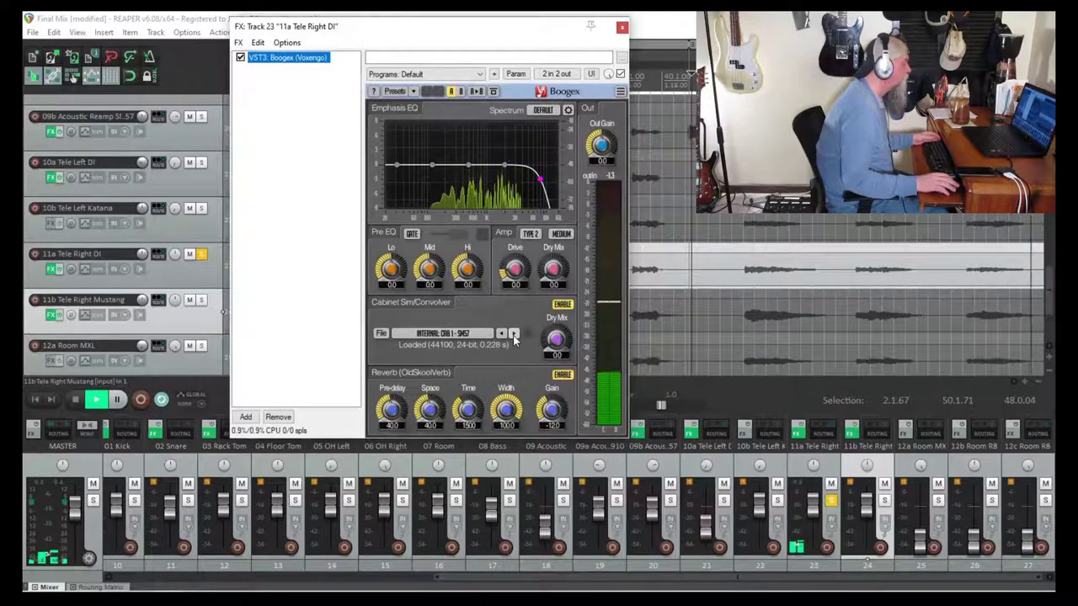
pyautogui.click(514, 334)
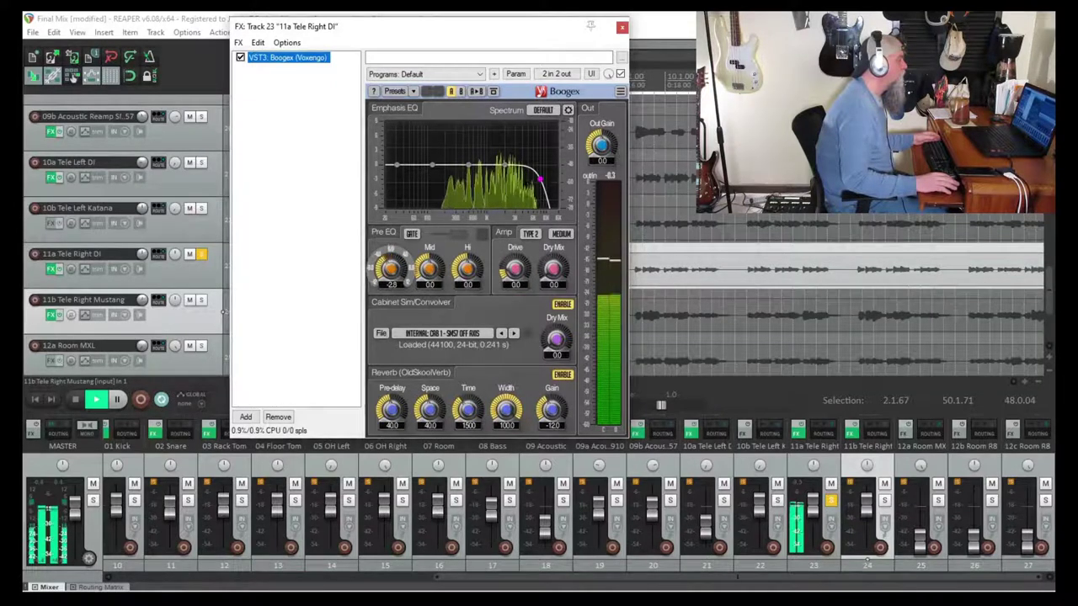
# - Shape Boogex's Pre EQ with Lo at -4.4, Mid at 3.7 and Hi at 7.4
pyautogui.moveTo(391, 269); pyautogui.dragTo(391, 271)
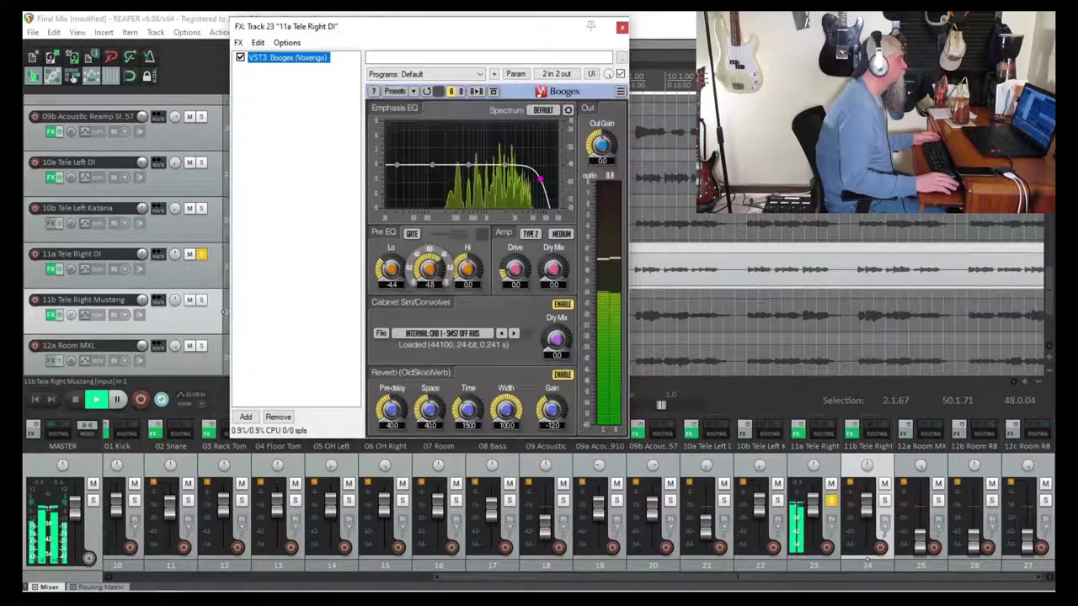
pyautogui.moveTo(463, 274); pyautogui.dragTo(463, 226)
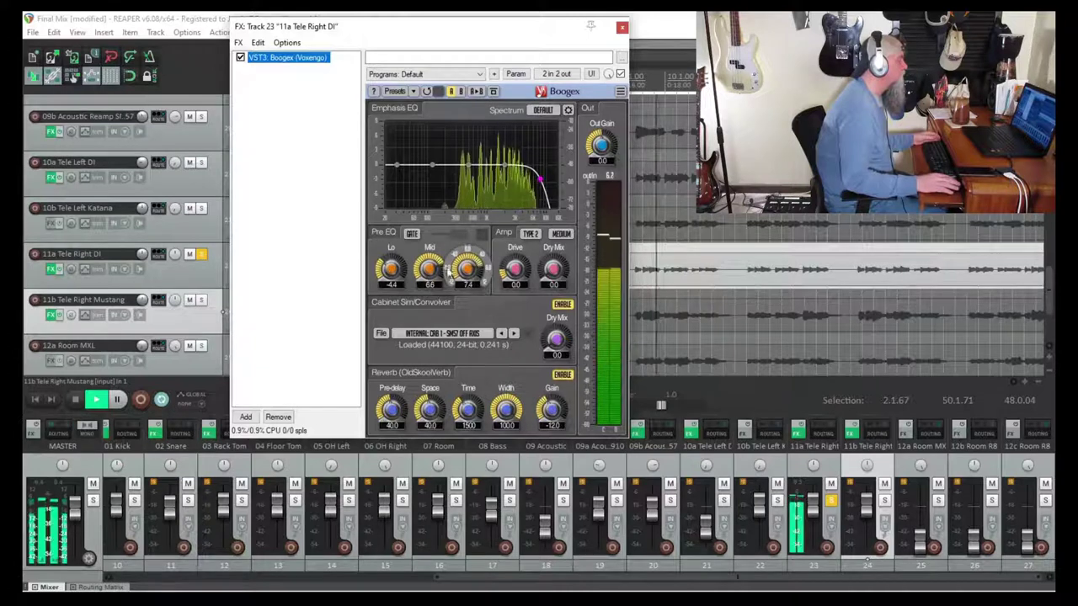
pyautogui.moveTo(429, 268); pyautogui.dragTo(430, 292)
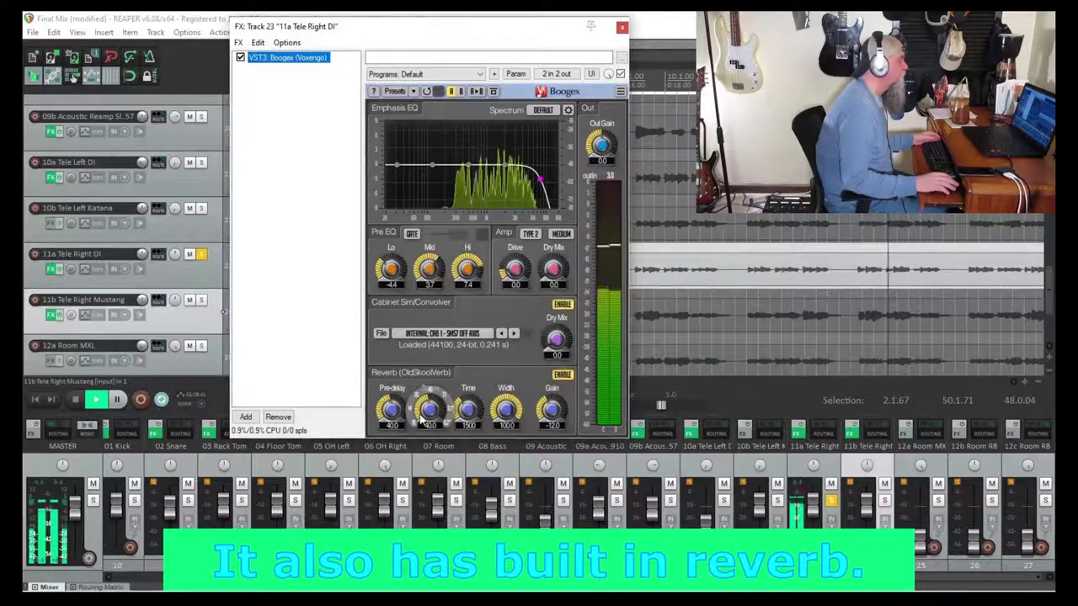
# - Adjust Boogex's reverb to about 24.7 pre-delay, 57.3 space, shorter time and -4.1 gain, and raise the amp Drive to 31.0
pyautogui.moveTo(425, 426); pyautogui.dragTo(469, 411)
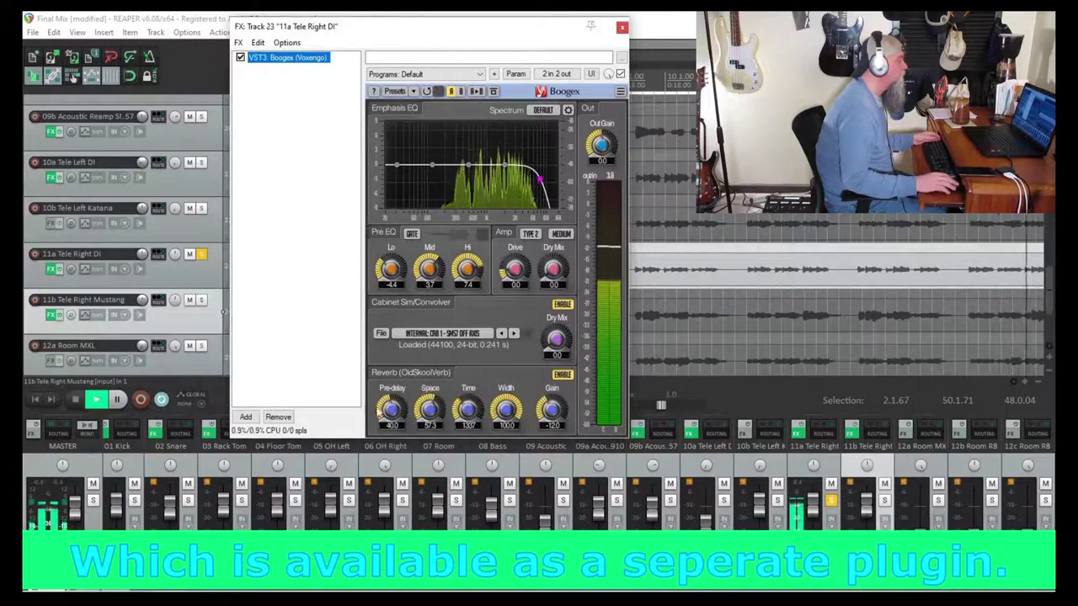
pyautogui.moveTo(391, 406); pyautogui.dragTo(391, 409)
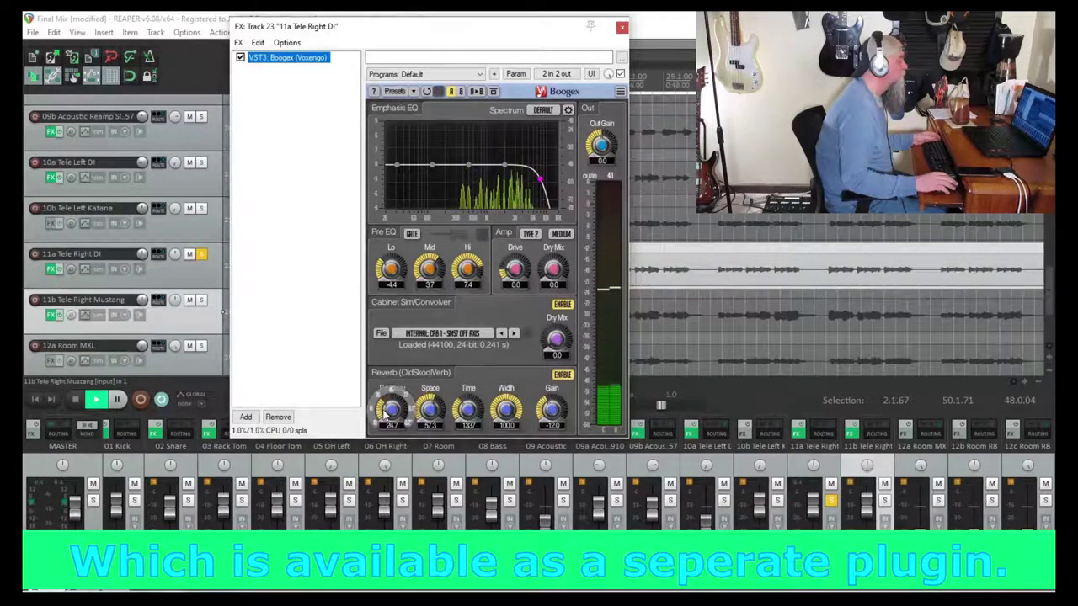
pyautogui.moveTo(551, 410); pyautogui.dragTo(552, 401)
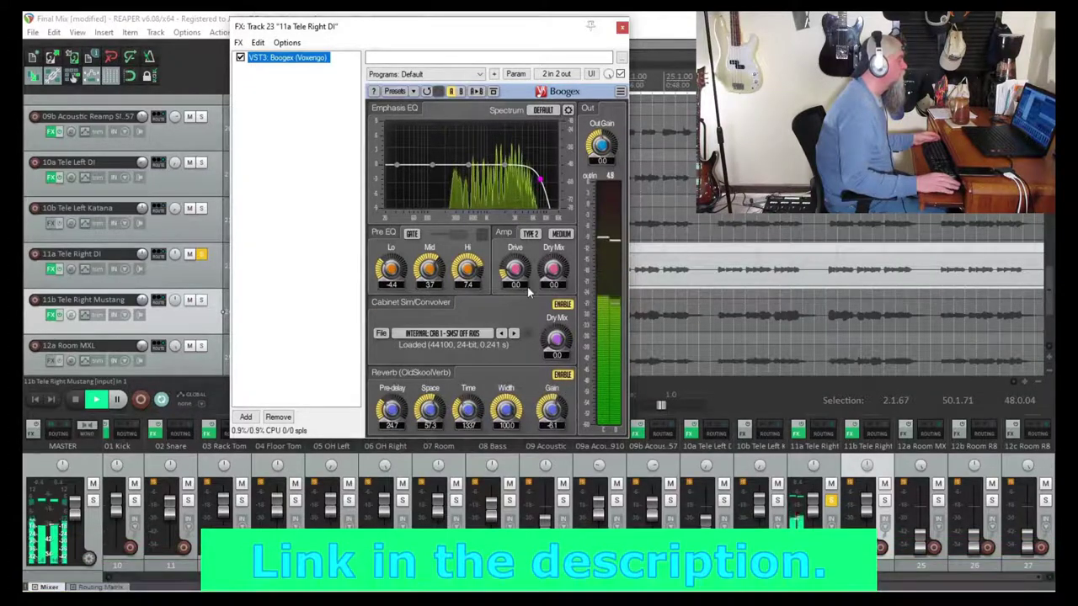
pyautogui.moveTo(502, 272); pyautogui.dragTo(502, 261)
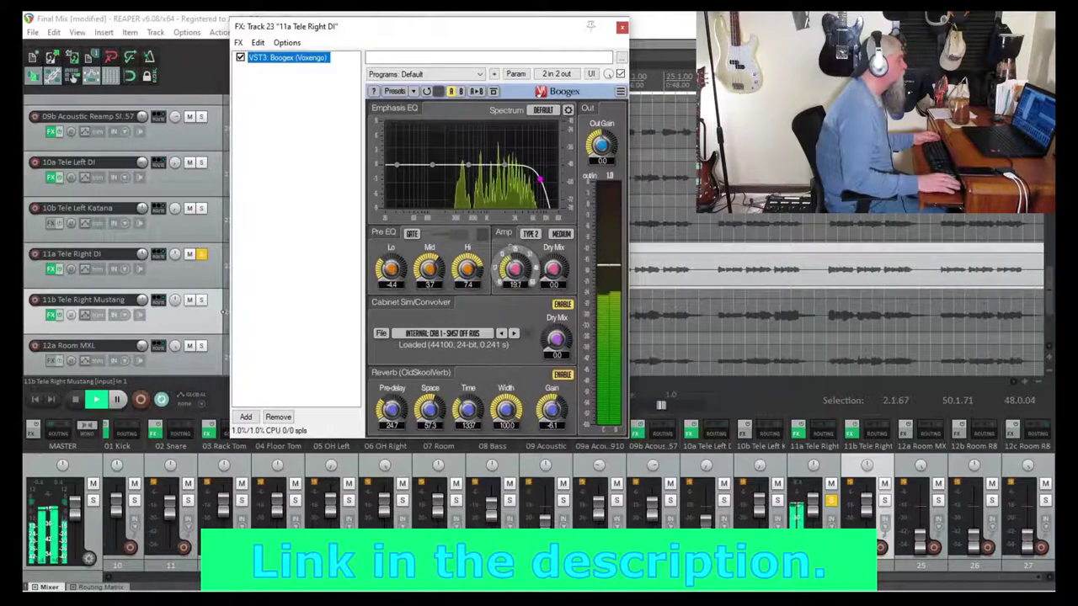
pyautogui.moveTo(514, 269); pyautogui.dragTo(515, 262)
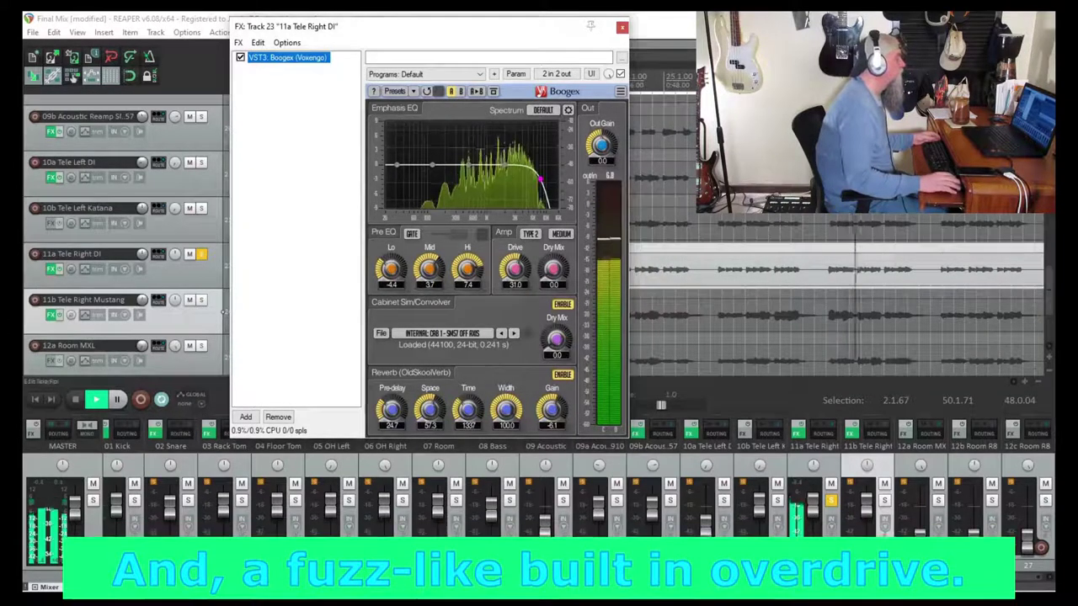
# - Add ReaDelay ahead of Boogex on 11a Tele Right DI with 571 ms length and zero musical length
pyautogui.rightClick(290, 89)
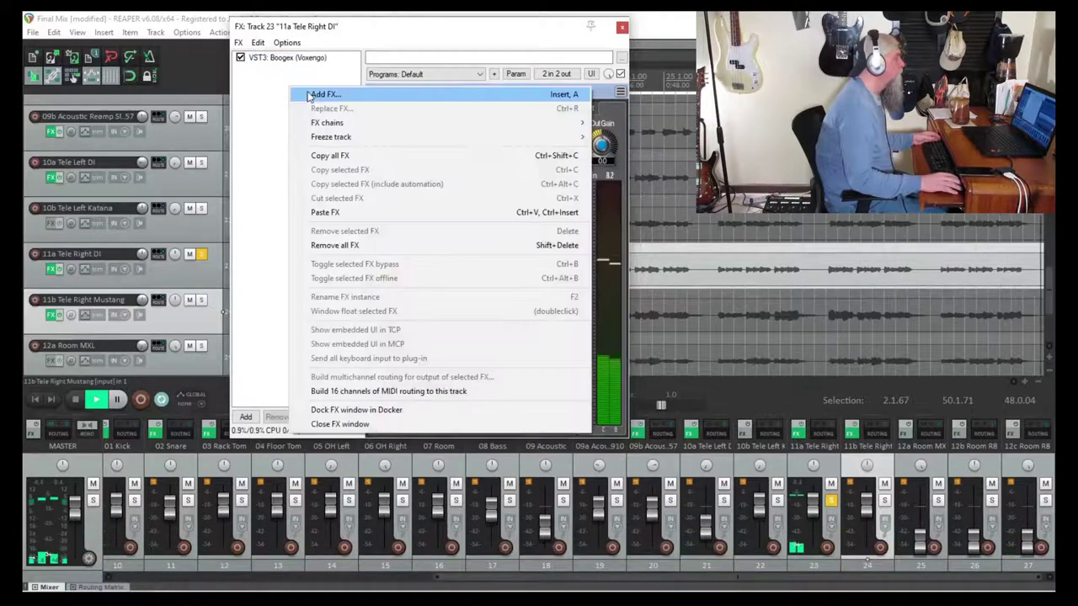
pyautogui.click(320, 94)
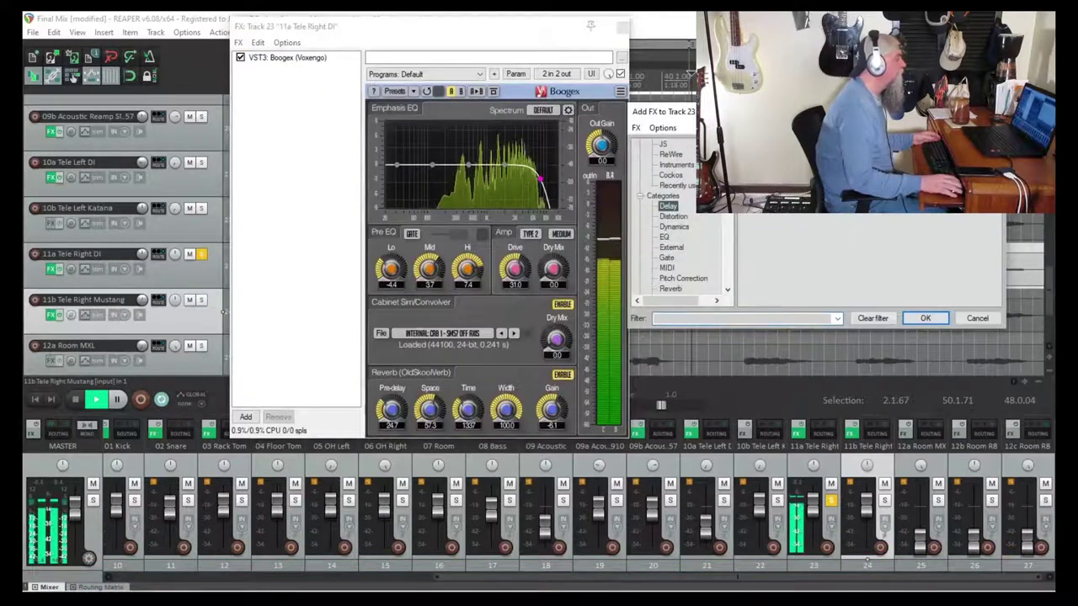
pyautogui.doubleClick(766, 175)
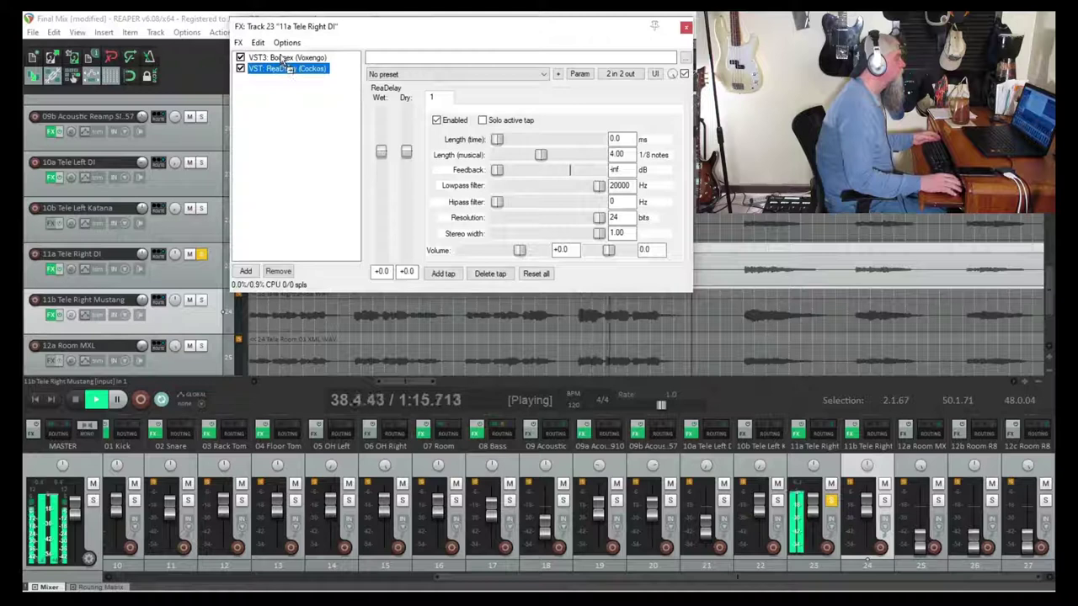
pyautogui.moveTo(285, 59); pyautogui.dragTo(287, 56)
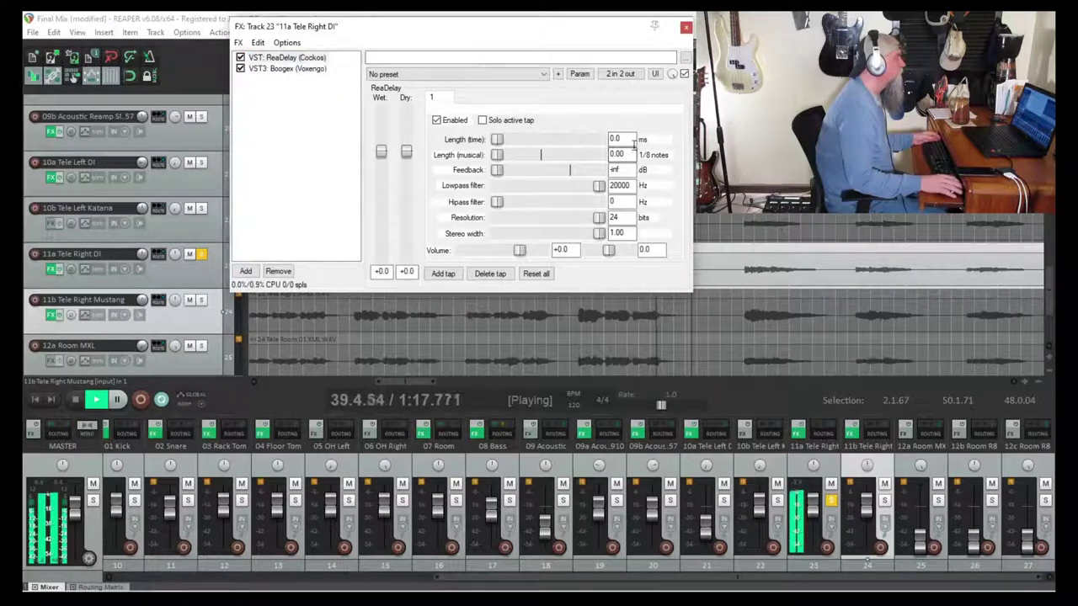
pyautogui.write('571')
pyautogui.press('Return')
# - Rename the ReaDelay instance "Quarter Note Delay" and lower its wet level to -6.0 dB
pyautogui.doubleClick(289, 59)
pyautogui.write('Quarter Note Delay')
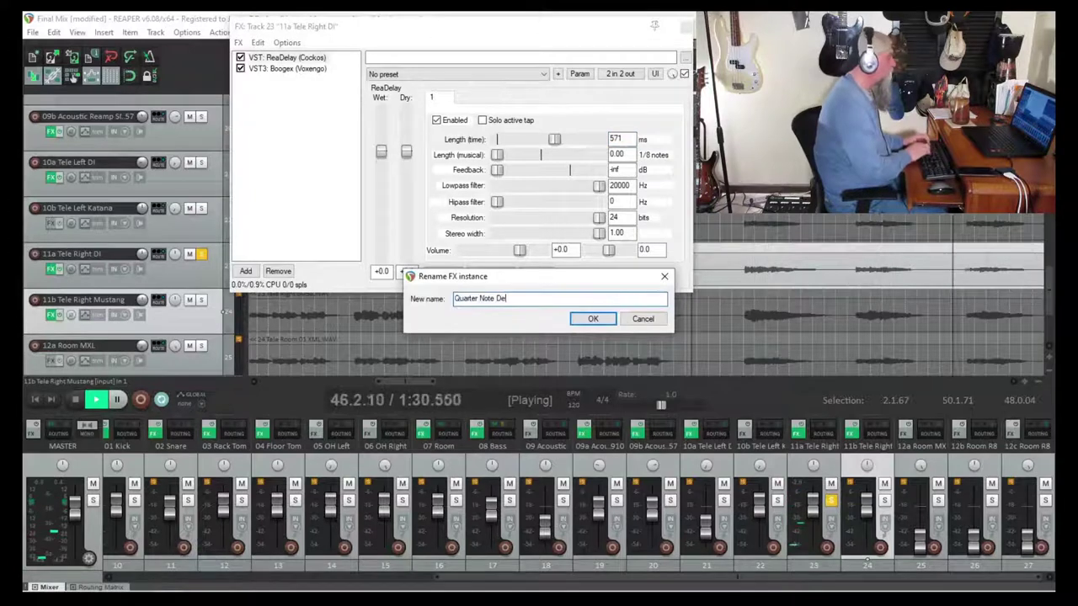
pyautogui.press('Return')
pyautogui.moveTo(382, 153); pyautogui.dragTo(384, 175)
# - Add a second ReaDelay between Quarter Note Delay and Boogex with 428 ms length, zero musical length and -7.6 dB wet level
pyautogui.rightClick(274, 108)
pyautogui.click(298, 112)
pyautogui.press('Return')
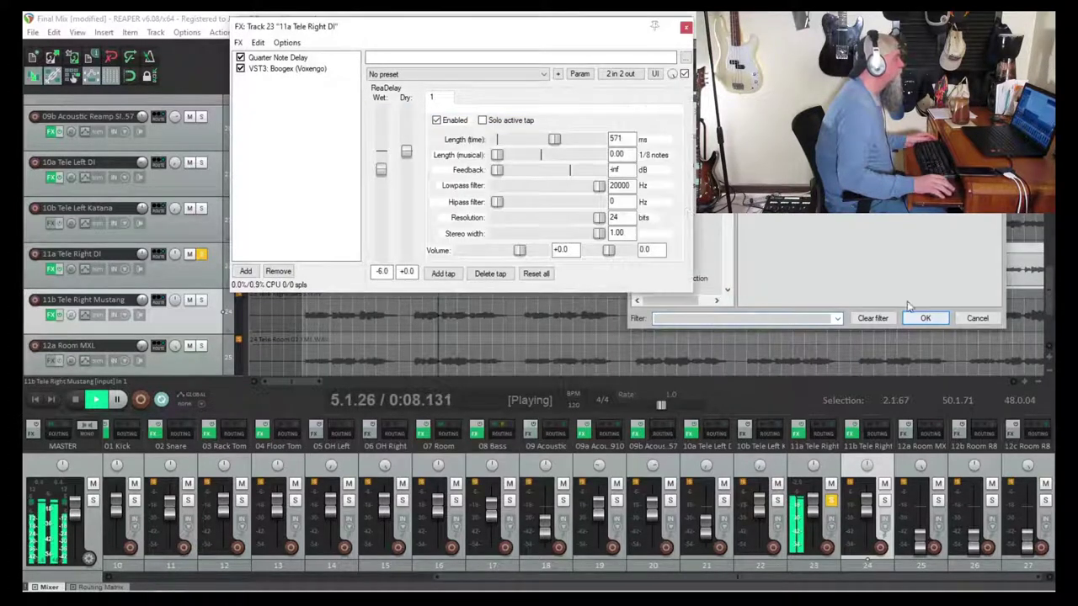
pyautogui.moveTo(289, 80); pyautogui.dragTo(286, 67)
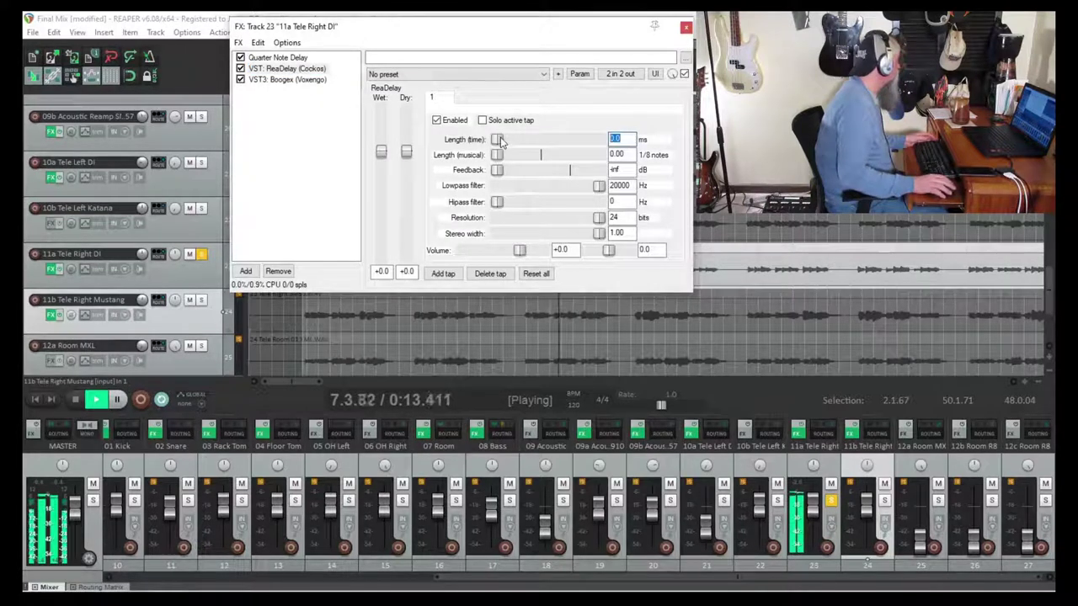
pyautogui.write('428')
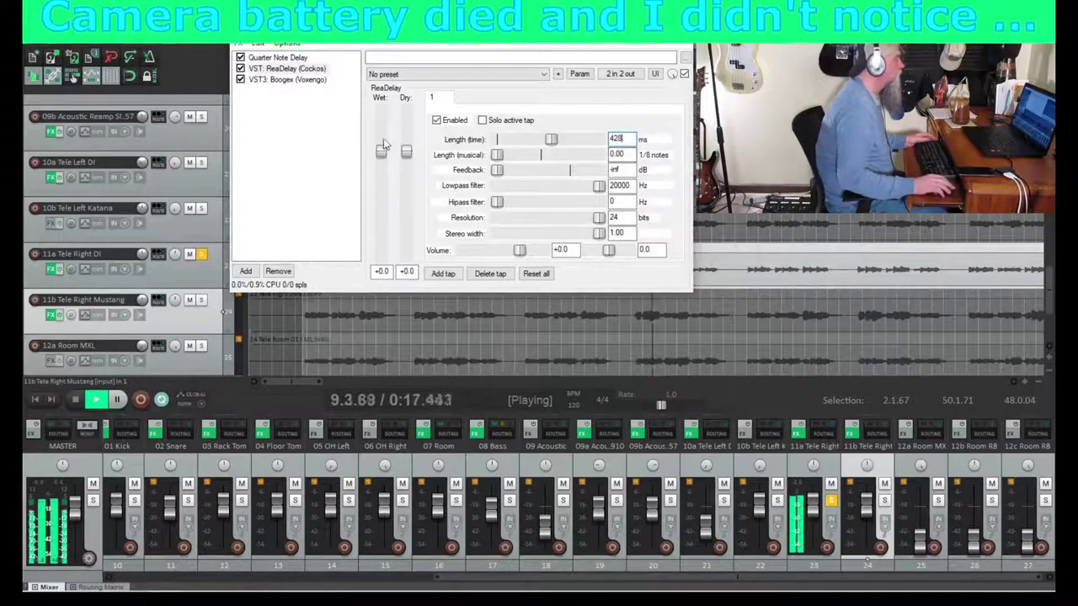
pyautogui.moveTo(382, 150); pyautogui.dragTo(381, 166)
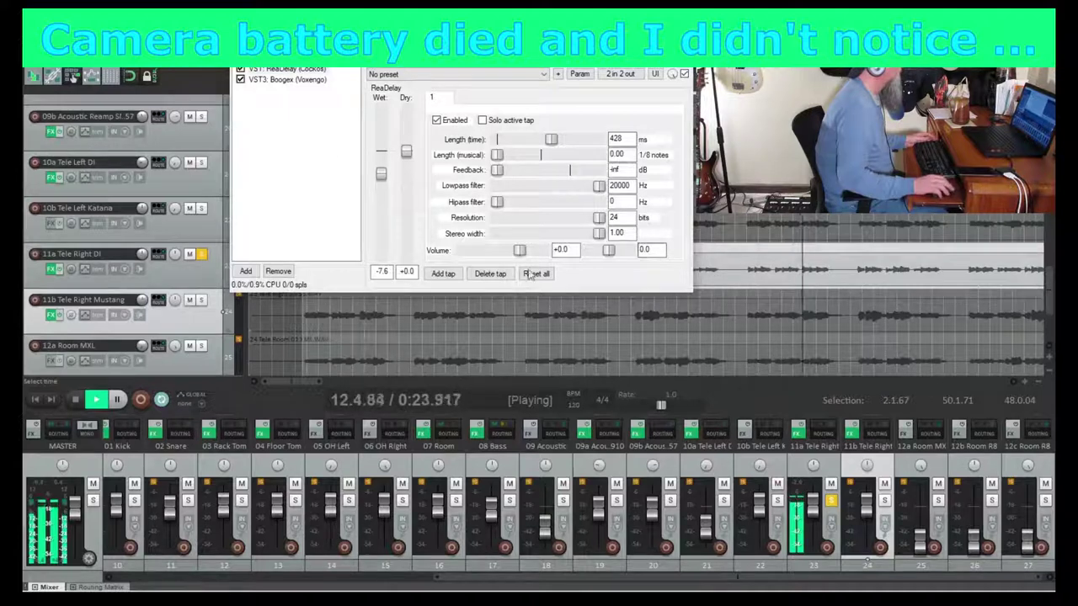
# - Rename the second ReaDelay instance "Dotted eighth Delay"
pyautogui.press('F2')
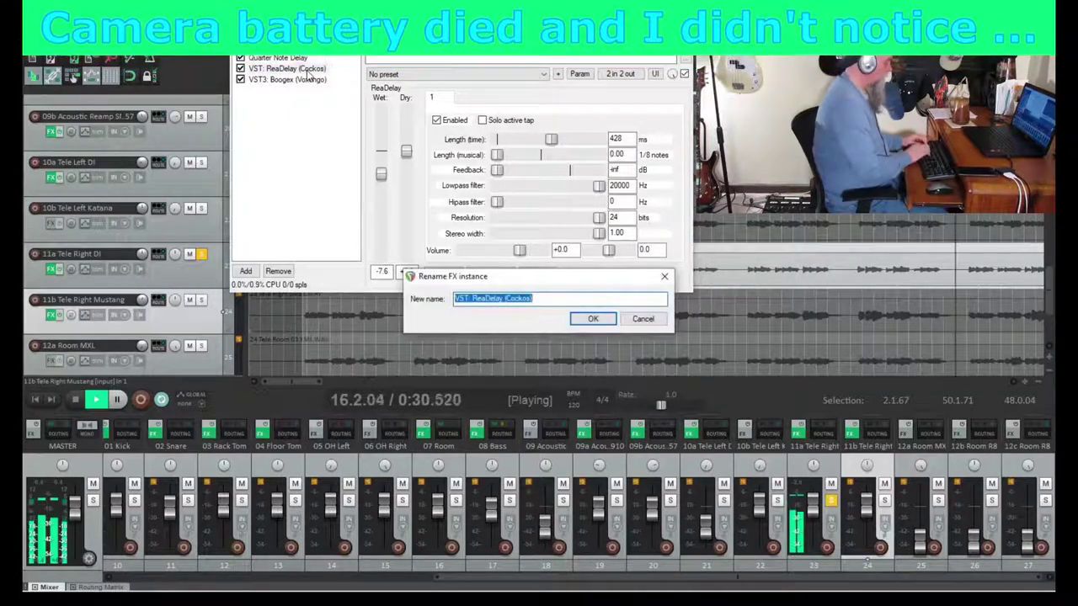
pyautogui.write('Dotted eighth Delay')
pyautogui.press('Return')
# - Add TAL-Chorus-LX at the start of the 11a Tele Right DI chain with chorus I and II on, and close the effects window
pyautogui.rightClick(285, 99)
pyautogui.click(320, 110)
pyautogui.scroll(-10, 671, 266)
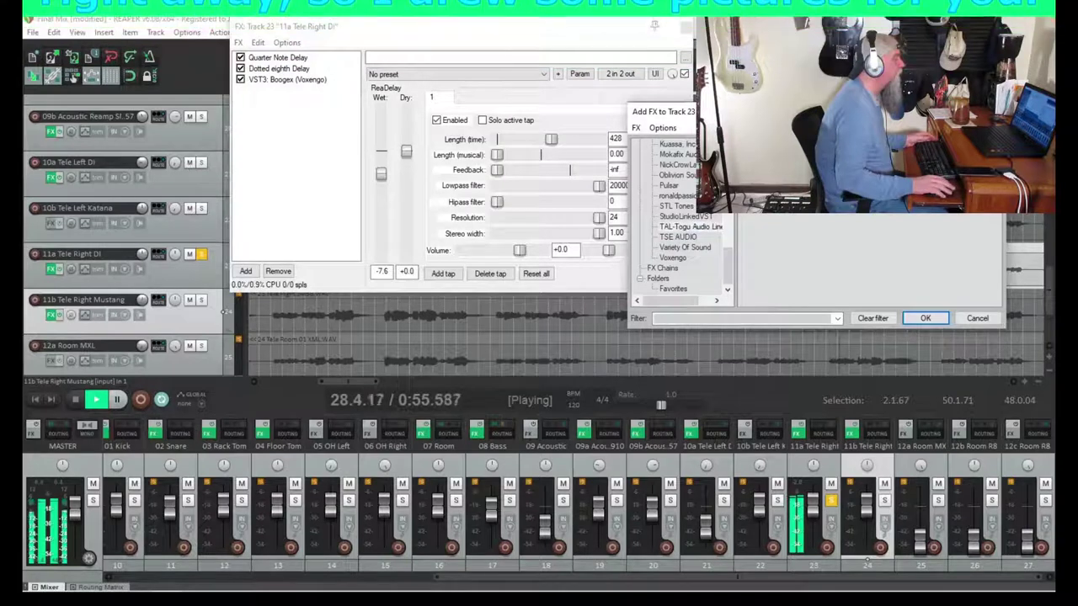
pyautogui.click(925, 318)
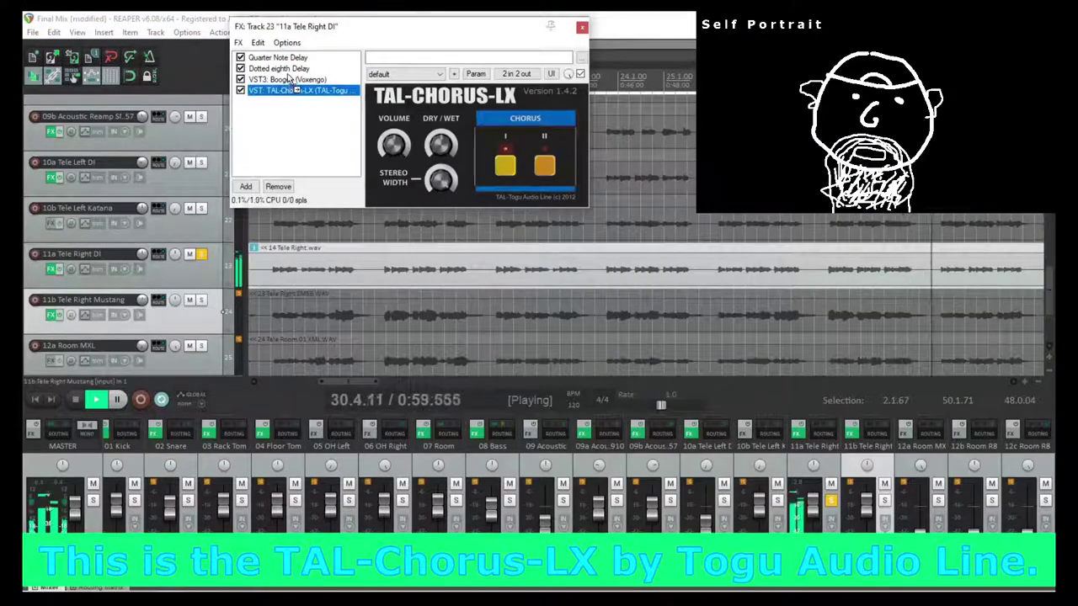
pyautogui.moveTo(291, 60); pyautogui.dragTo(291, 60)
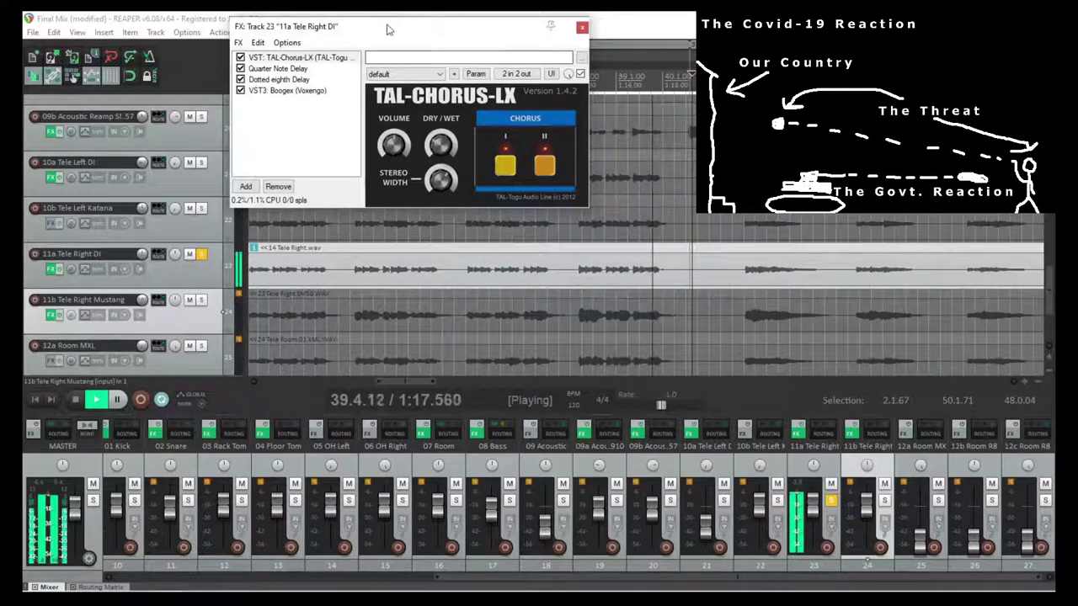
pyautogui.click(581, 27)
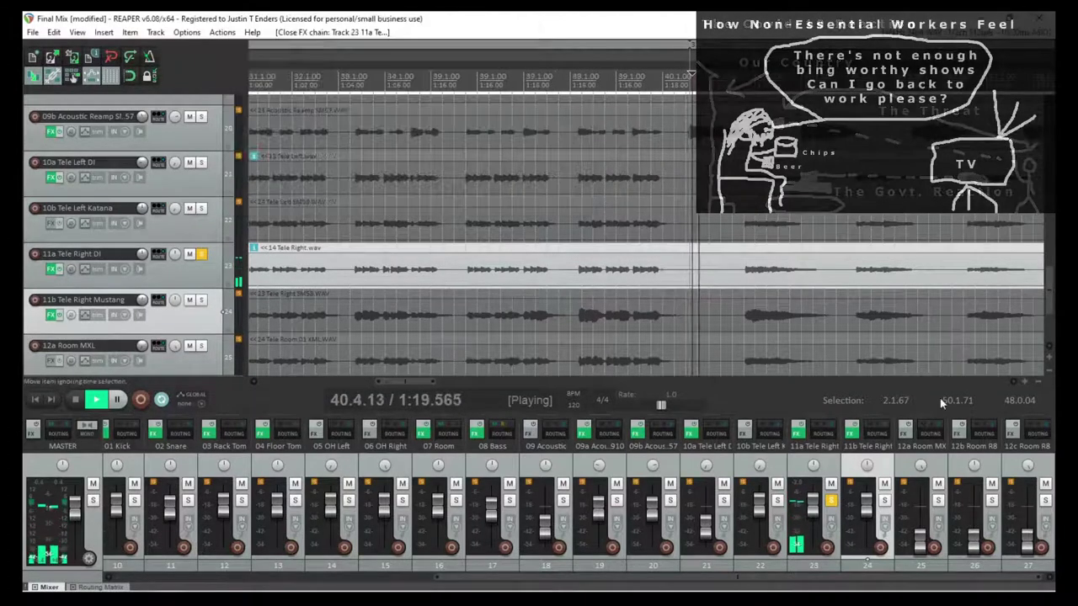
# - Solo 11b Tele Right Mustang too and lower the 11a Tele Right DI fader to blend, checking against the Mustang alone
pyautogui.click(884, 501)
pyautogui.moveTo(819, 548)
pyautogui.mouseDown()
pyautogui.moveTo(810, 575)
pyautogui.moveTo(814, 529)
pyautogui.mouseUp()
pyautogui.moveTo(814, 549)
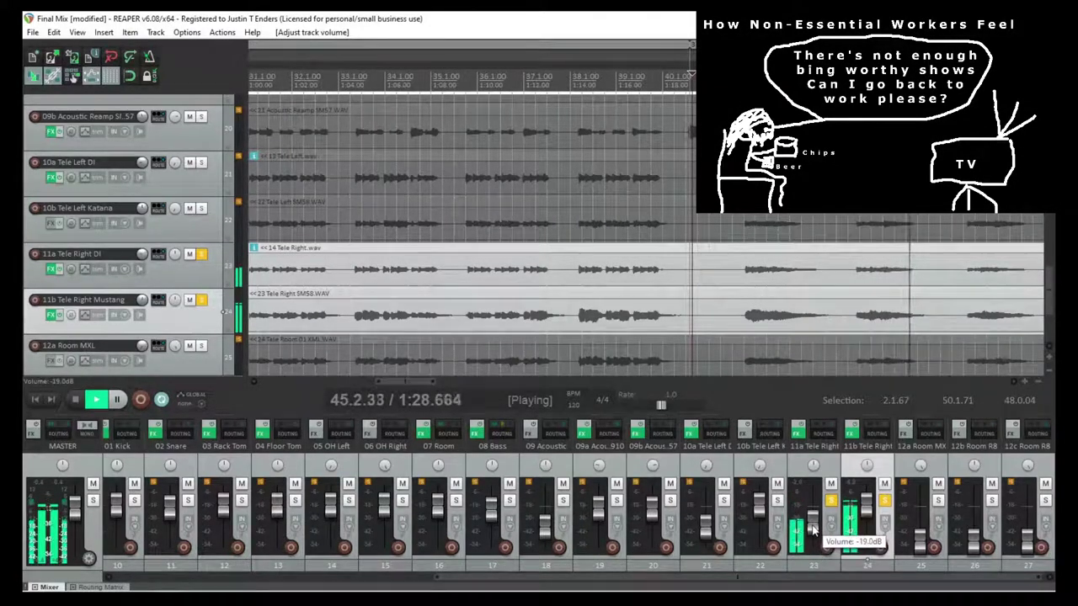
pyautogui.moveTo(814, 529); pyautogui.dragTo(813, 524)
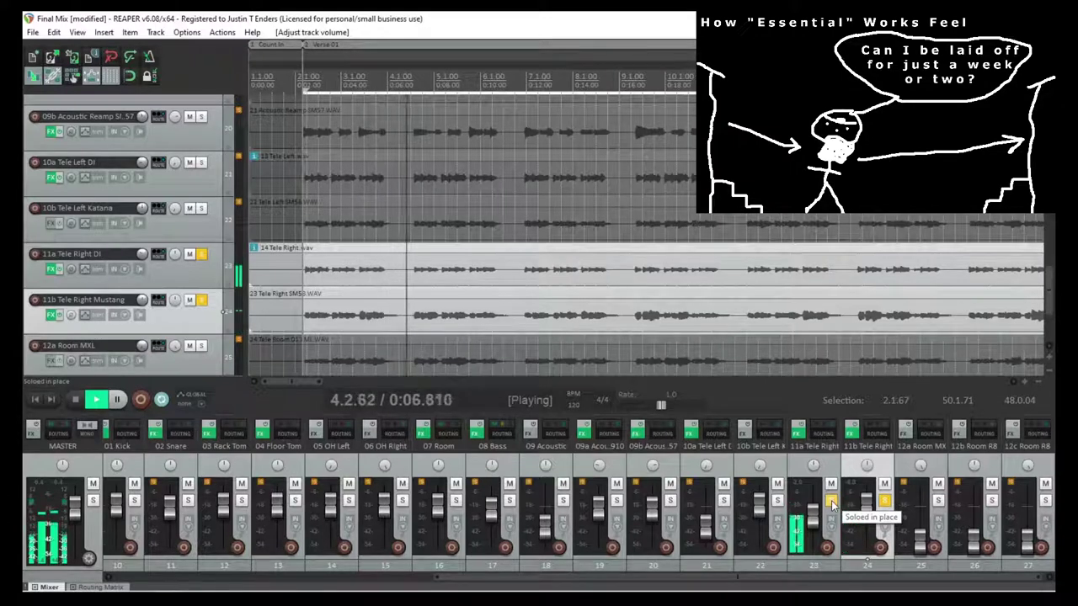
pyautogui.click(832, 503)
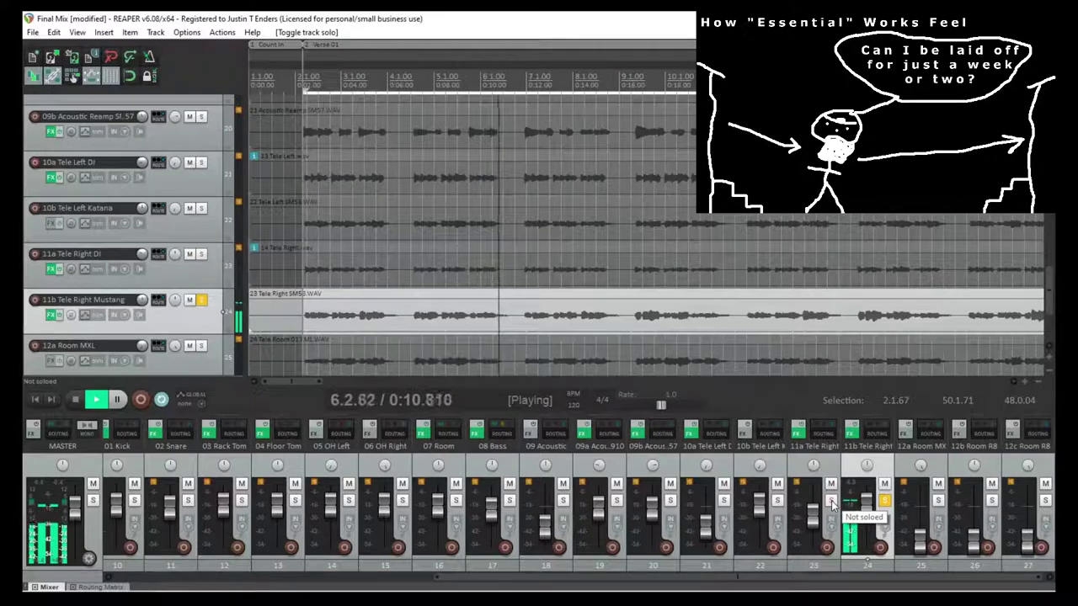
pyautogui.click(833, 502)
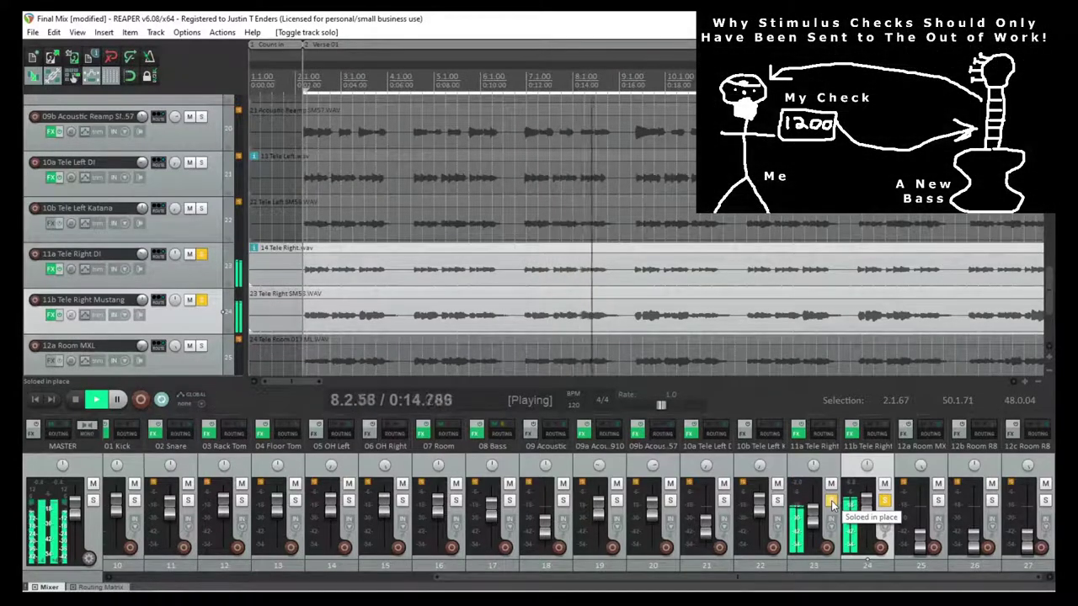
# - Pan both Tele Right tracks hard right and solo 10b Tele Left Katana and 10a Tele Left DI alongside them
pyautogui.moveTo(812, 465); pyautogui.dragTo(813, 421)
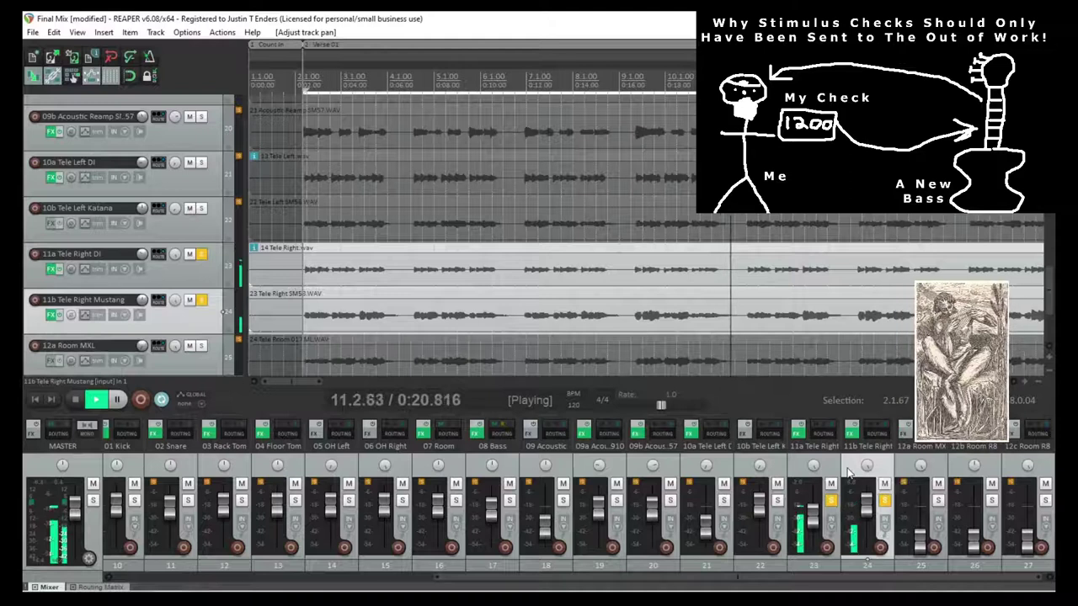
pyautogui.click(777, 500)
pyautogui.click(723, 500)
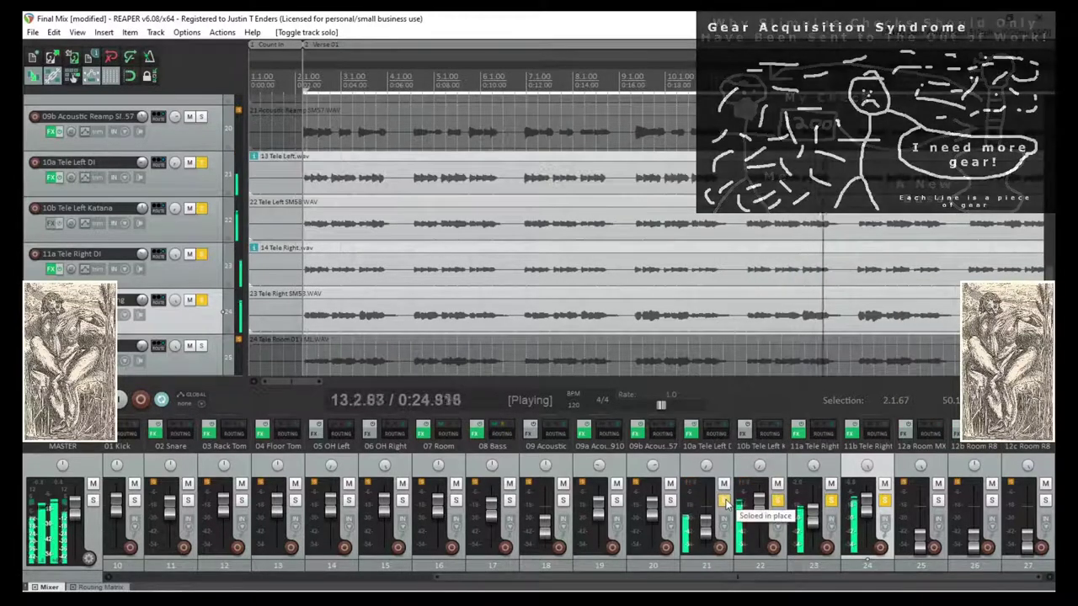
# - Mute the B02aa Tele Left Bus and the B02ab Tele Right Bus
pyautogui.moveTo(620, 579); pyautogui.dragTo(257, 583)
pyautogui.click(433, 485)
pyautogui.moveTo(554, 592)
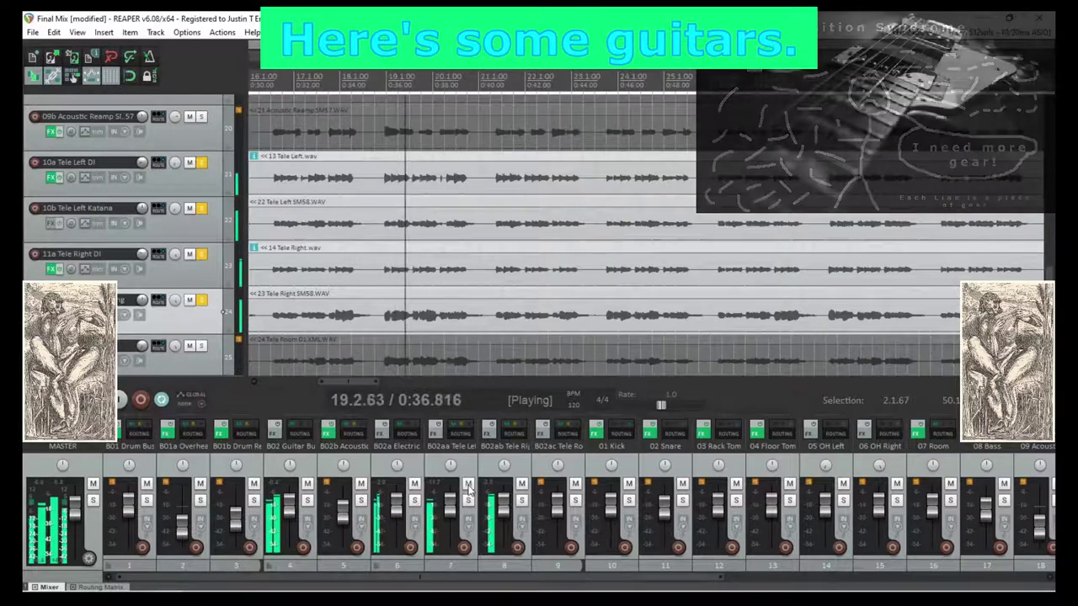
pyautogui.click(468, 483)
pyautogui.click(522, 483)
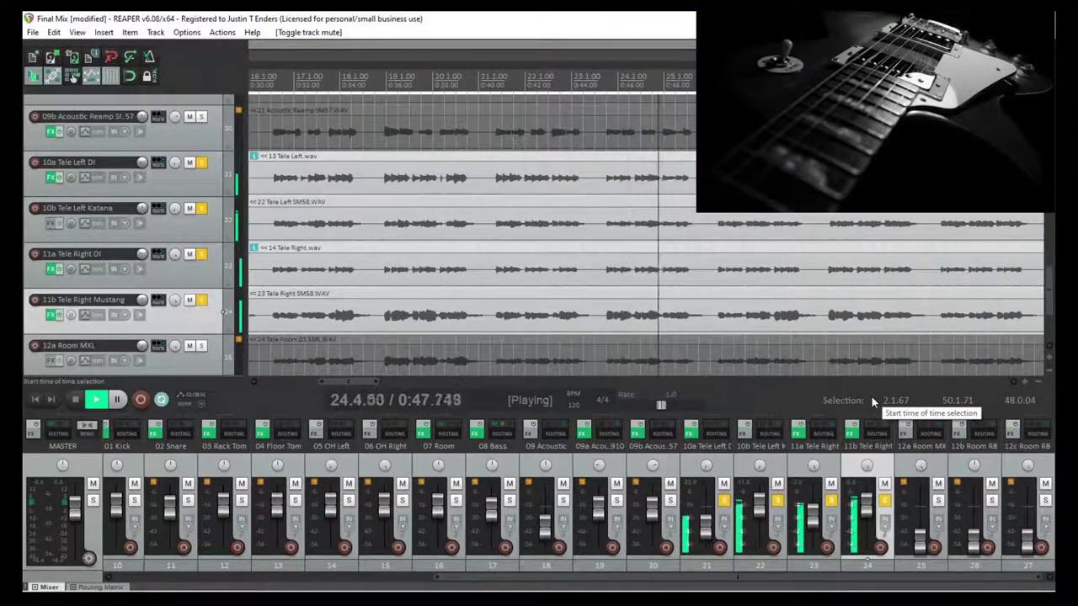
# - Raise the 12a Room MXL, 12b Room R8 Left and 12c Room R8 Right faders in turn, auditioning the room mics separately
pyautogui.moveTo(921, 548); pyautogui.dragTo(921, 512)
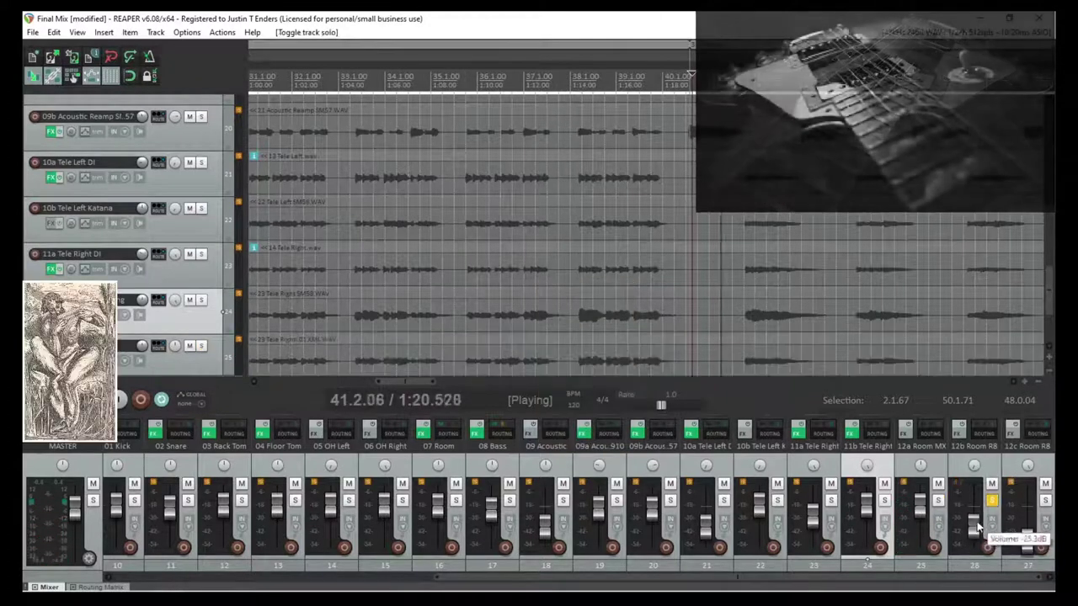
pyautogui.moveTo(977, 516); pyautogui.dragTo(980, 509)
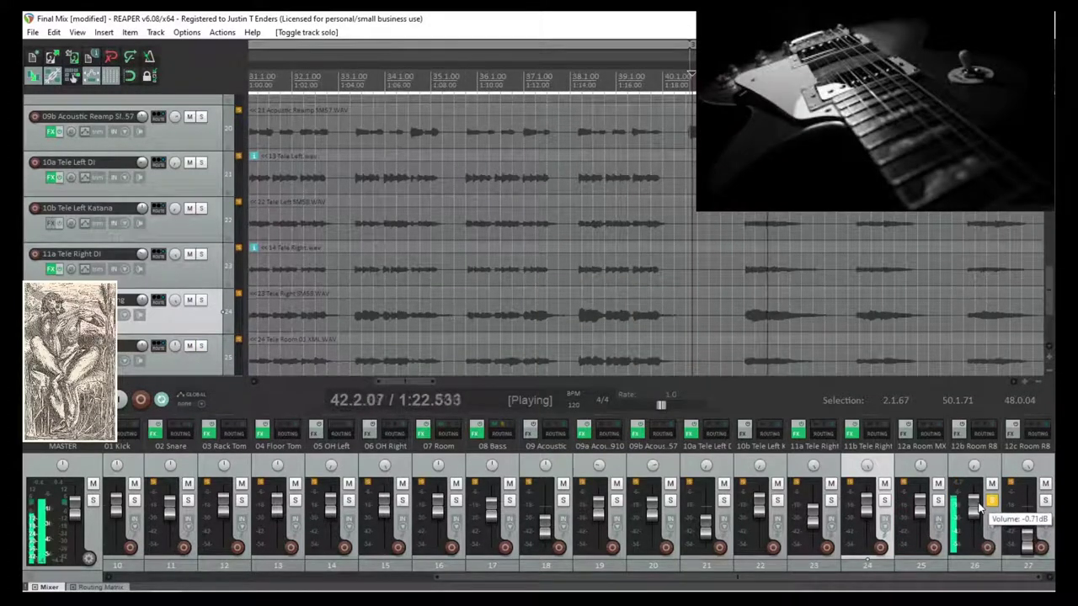
pyautogui.moveTo(1029, 546); pyautogui.dragTo(1029, 497)
pyautogui.click(1046, 502)
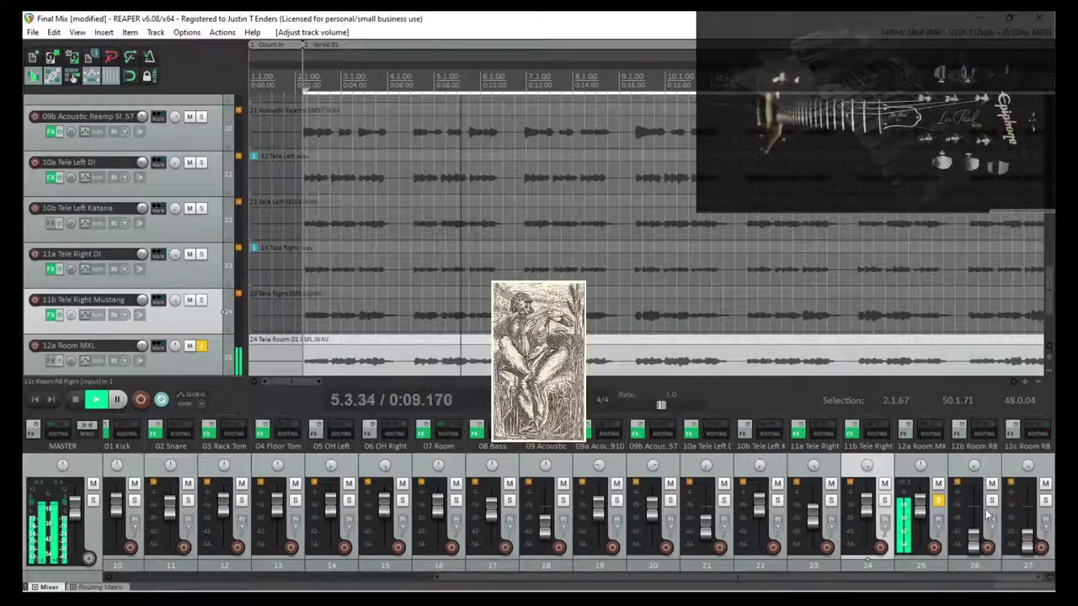
# - Blend the soloed 12b and 12c Room R8 faders in under 12a Room MXL, comparing them alone, and unsolo all three
pyautogui.click(1045, 502)
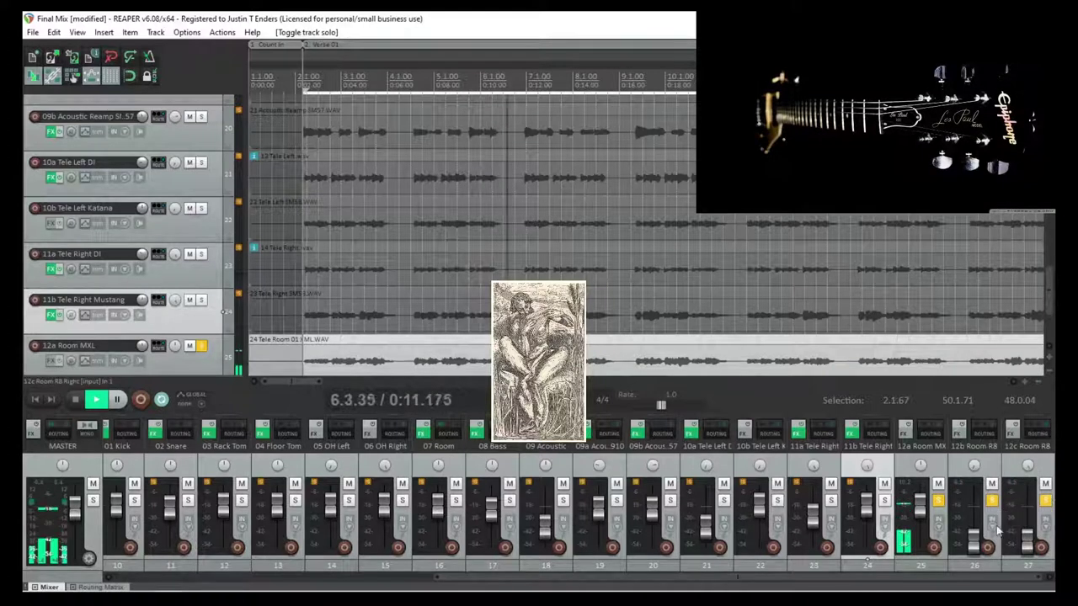
pyautogui.moveTo(979, 544); pyautogui.dragTo(976, 525)
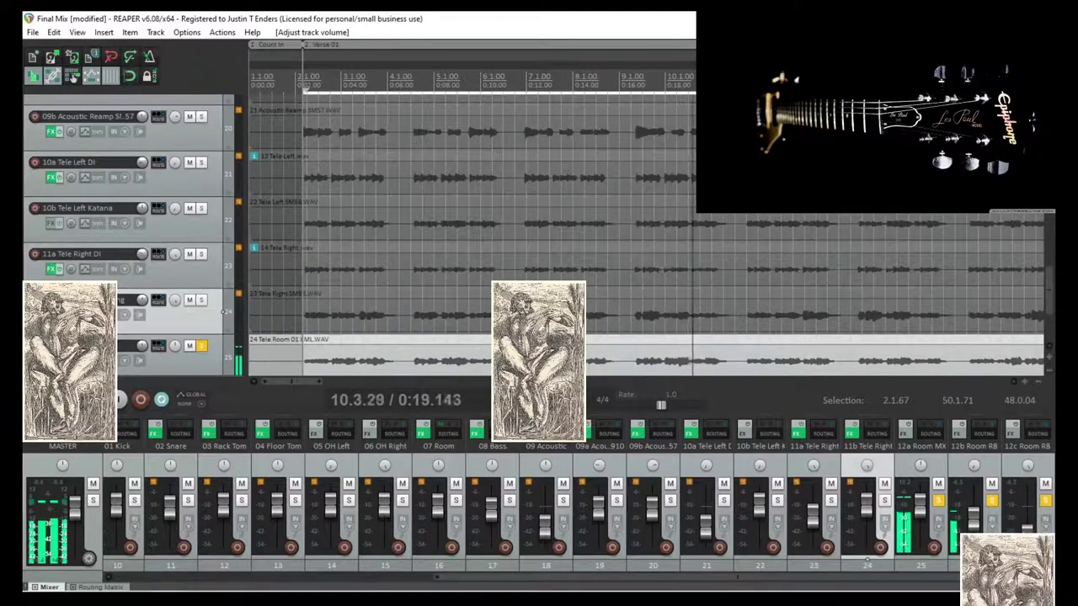
pyautogui.moveTo(1027, 513); pyautogui.dragTo(1025, 521)
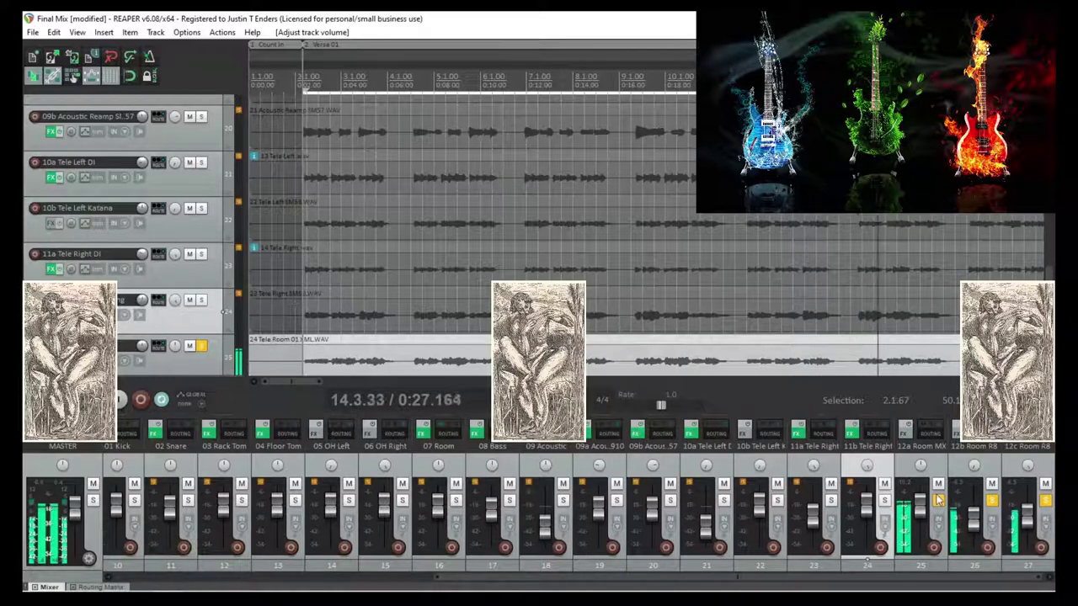
pyautogui.click(938, 502)
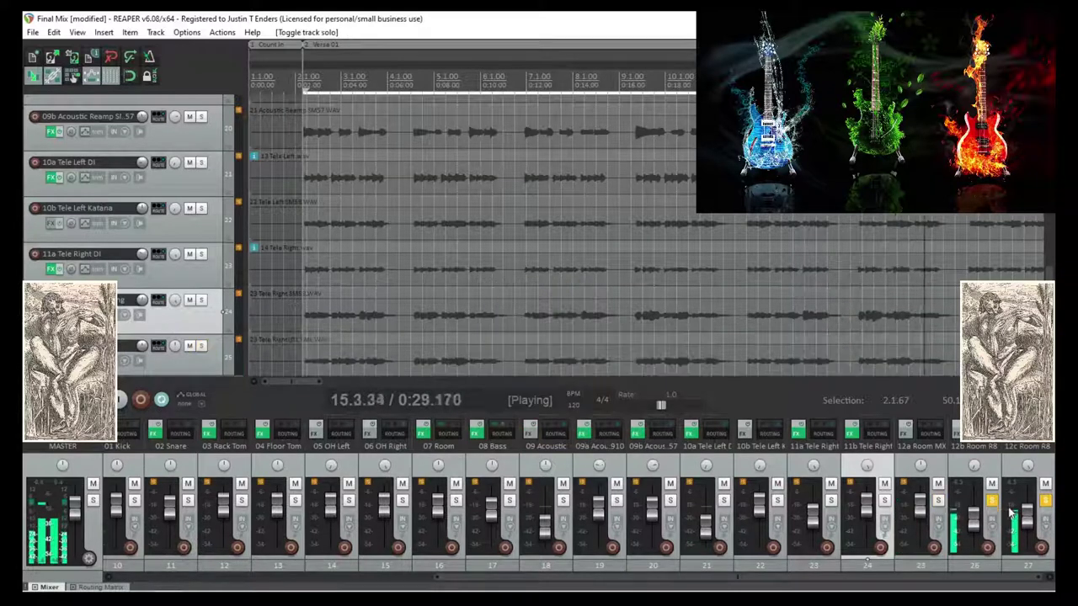
pyautogui.click(994, 503)
pyautogui.click(1044, 503)
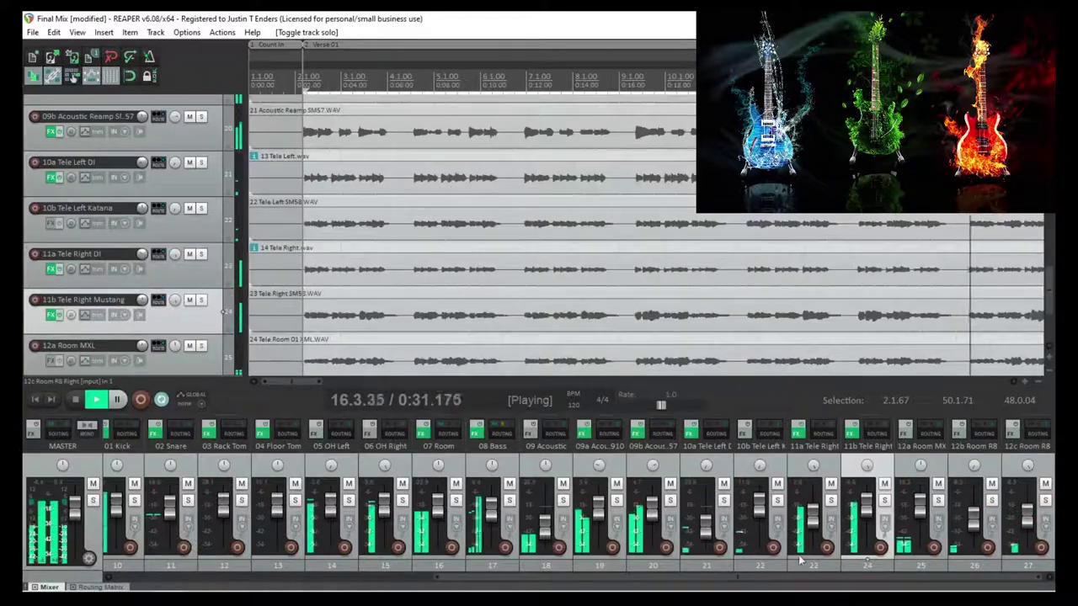
# - Unmute the B02aa Tele Left Bus and B02ab Tele Right Bus, and solo the B02a Electric Bus
pyautogui.moveTo(775, 577); pyautogui.dragTo(410, 590)
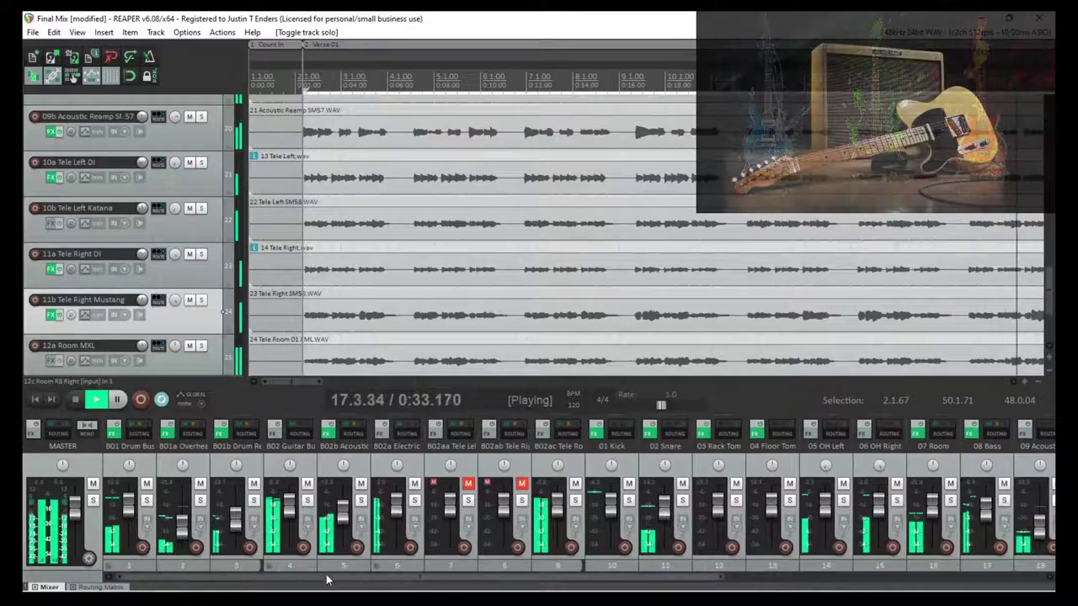
pyautogui.click(469, 485)
pyautogui.click(521, 484)
pyautogui.click(415, 501)
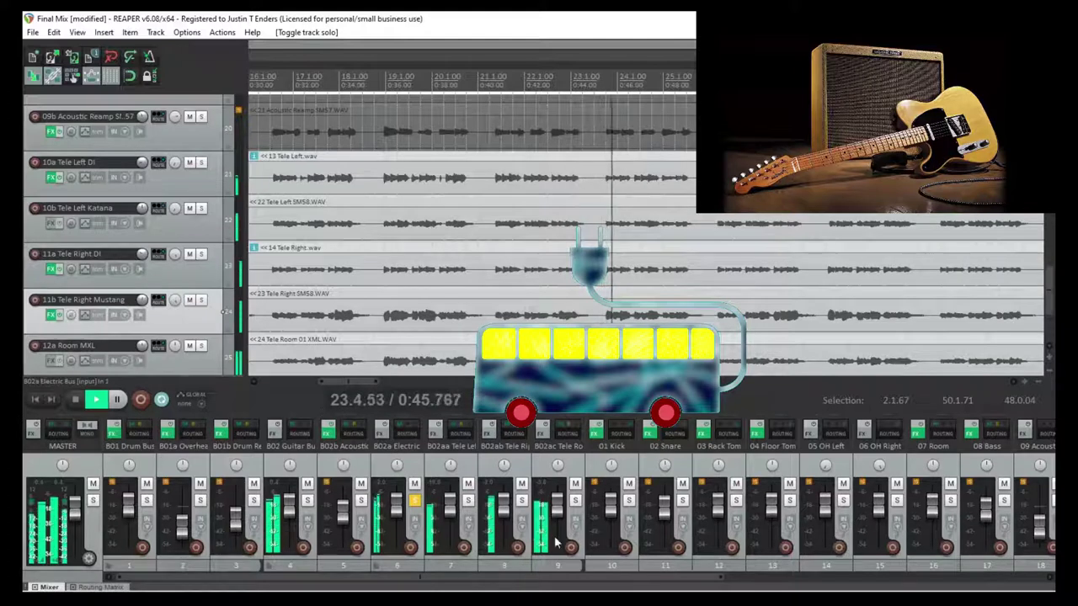
# - Lower the B02ab Tele Right Bus fader slightly and set the B02ac Tele Room Bus fader by ear, toggling the room bus mute to compare
pyautogui.click(575, 485)
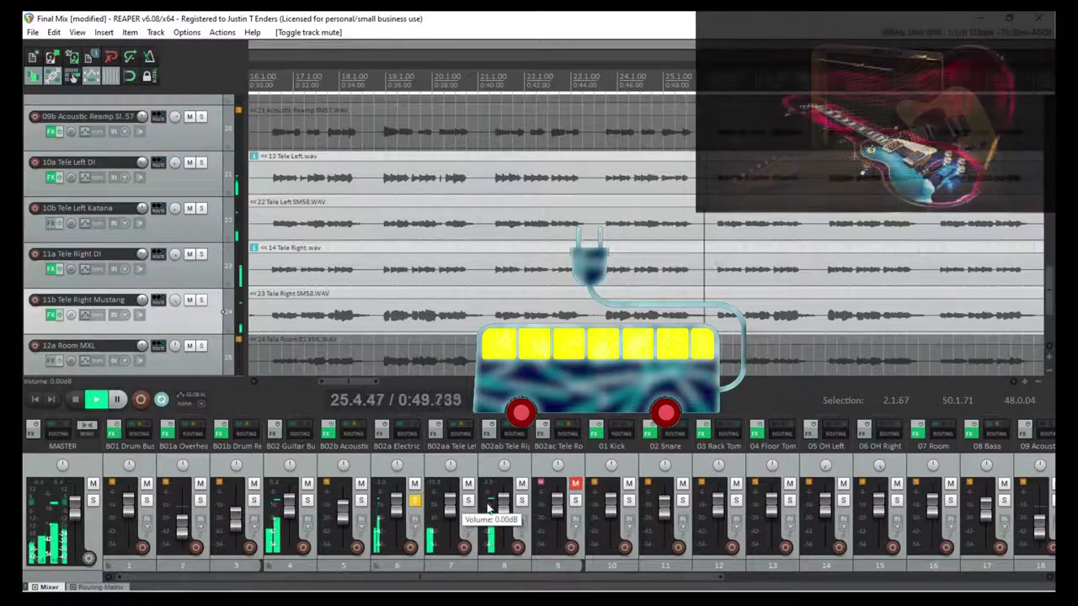
pyautogui.moveTo(503, 507); pyautogui.dragTo(502, 514)
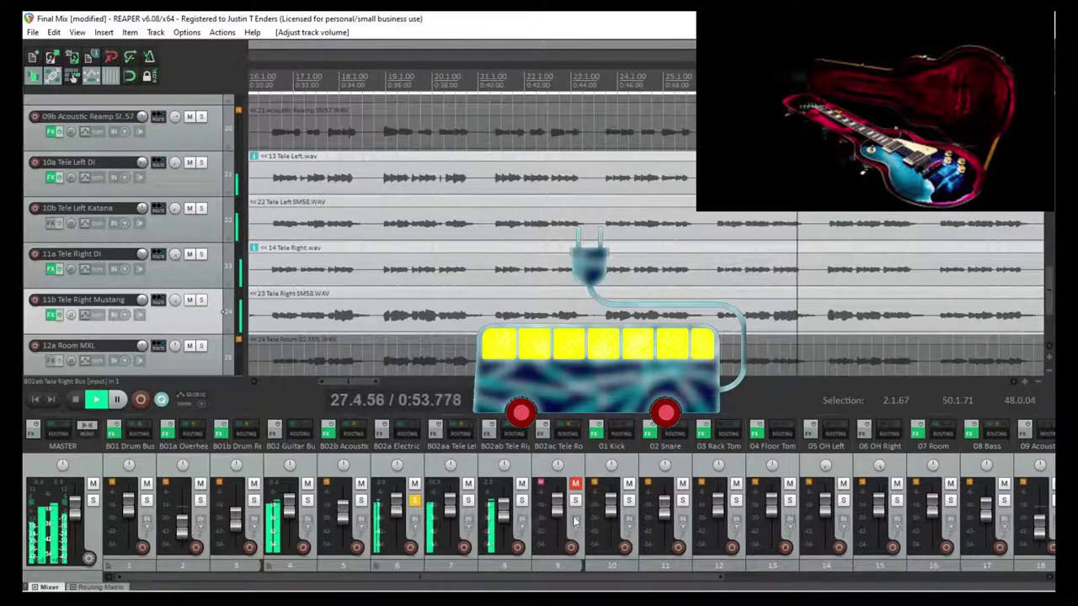
pyautogui.click(576, 485)
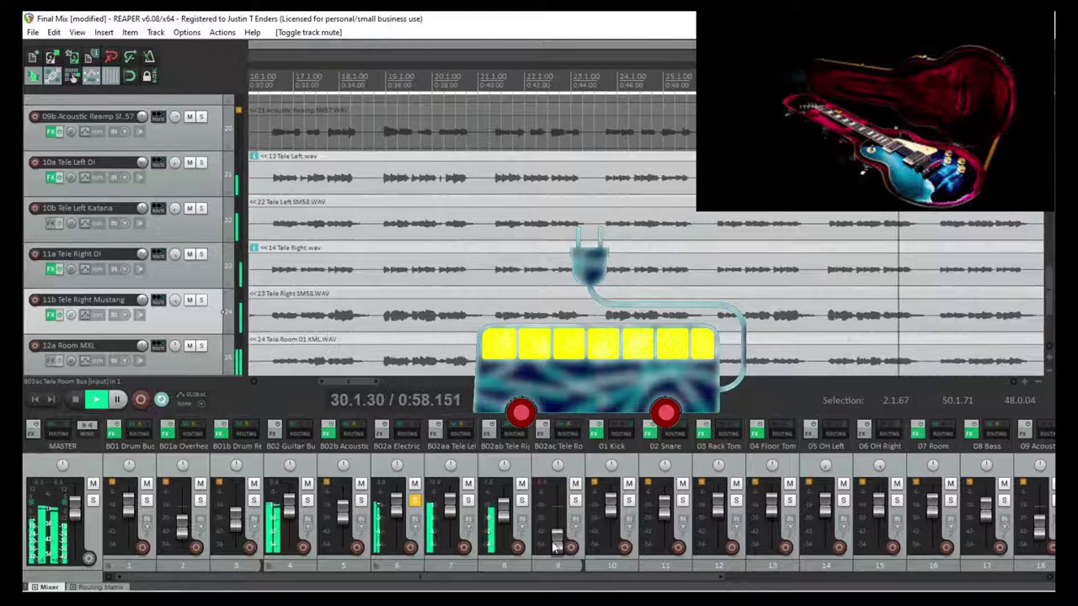
pyautogui.moveTo(556, 548)
pyautogui.moveTo(556, 547); pyautogui.dragTo(558, 520)
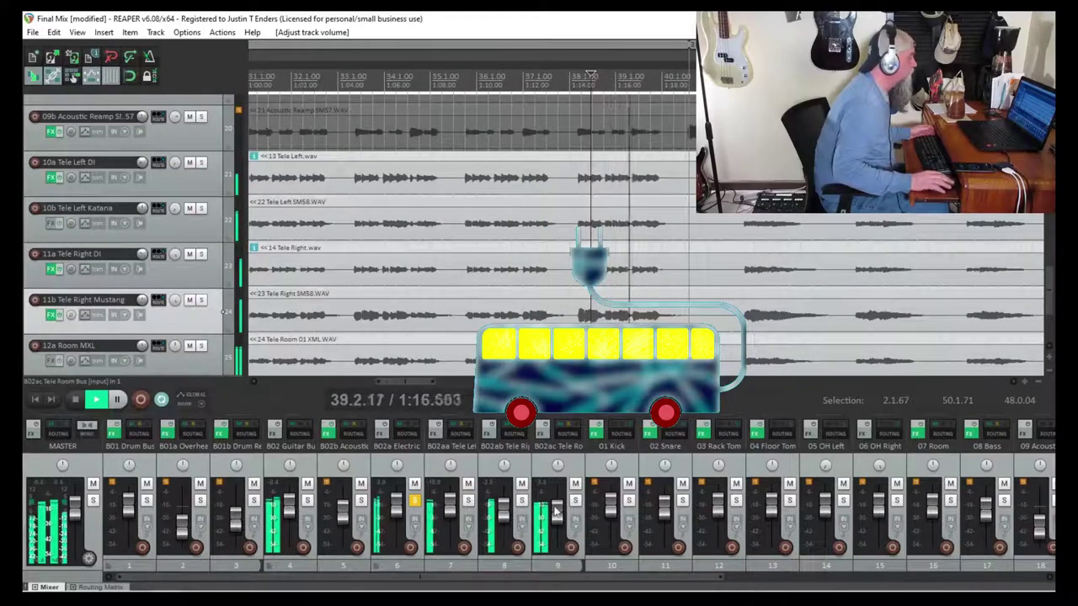
pyautogui.click(575, 485)
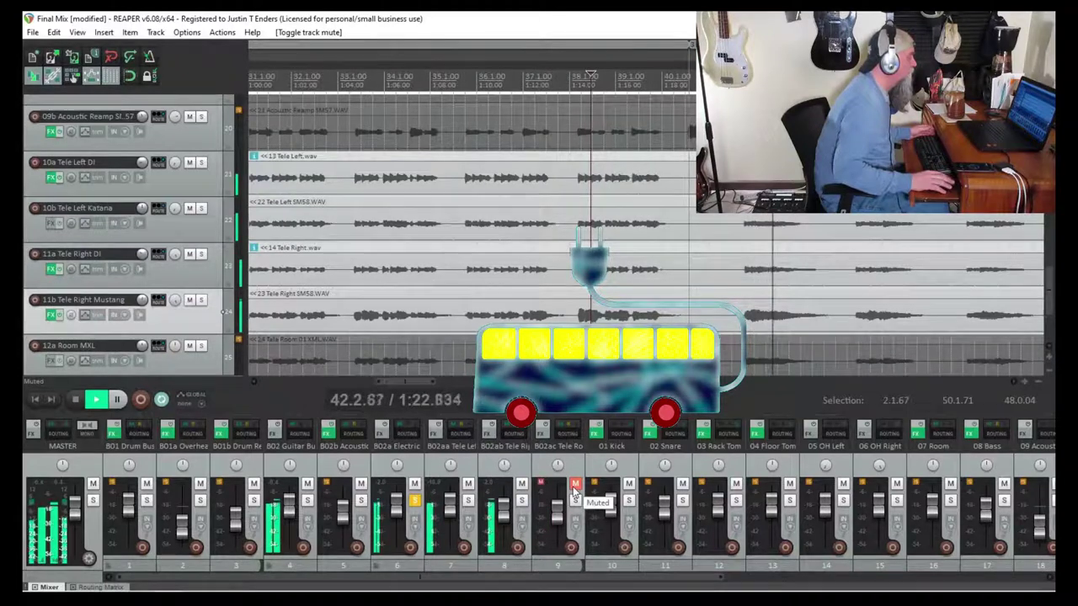
pyautogui.scroll(2, 502, 511)
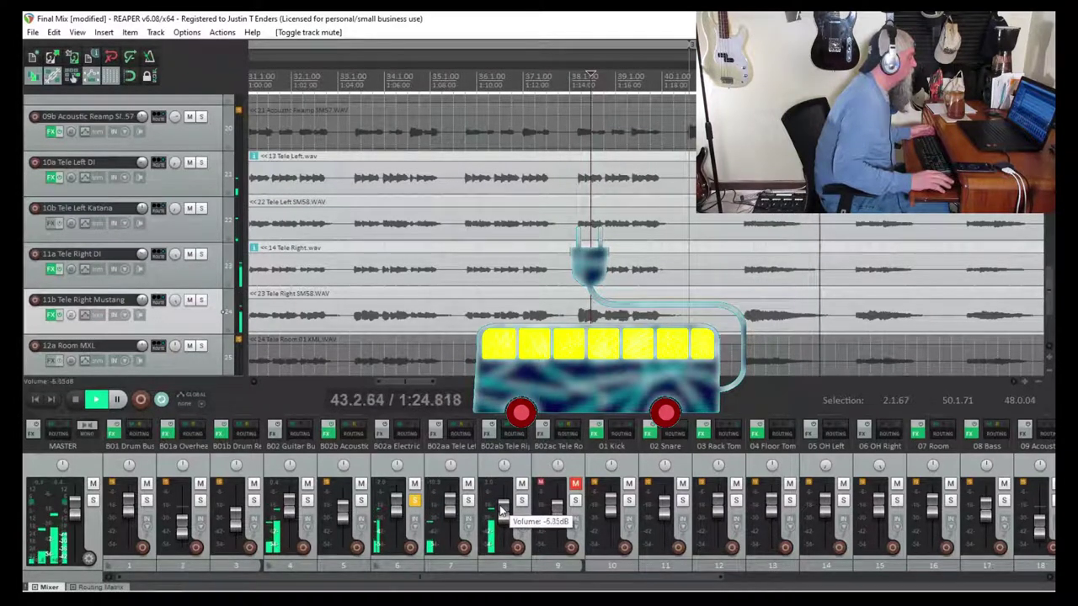
pyautogui.click(575, 483)
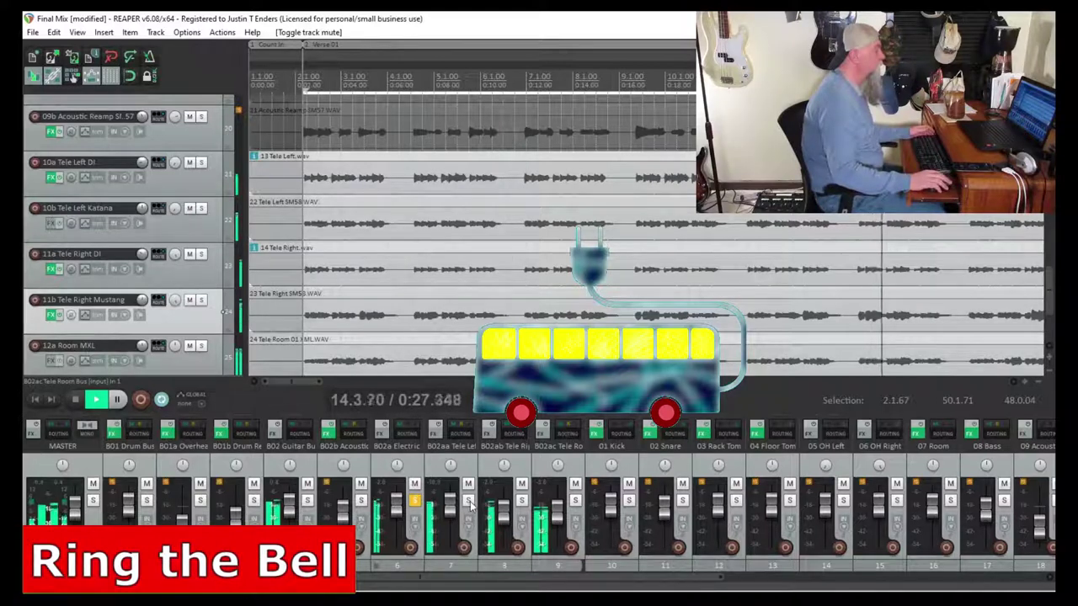
# - Audition the Tele Left, Right and Room buses soloed one at a time, and compare the electric mix without the room bus
pyautogui.click(469, 501)
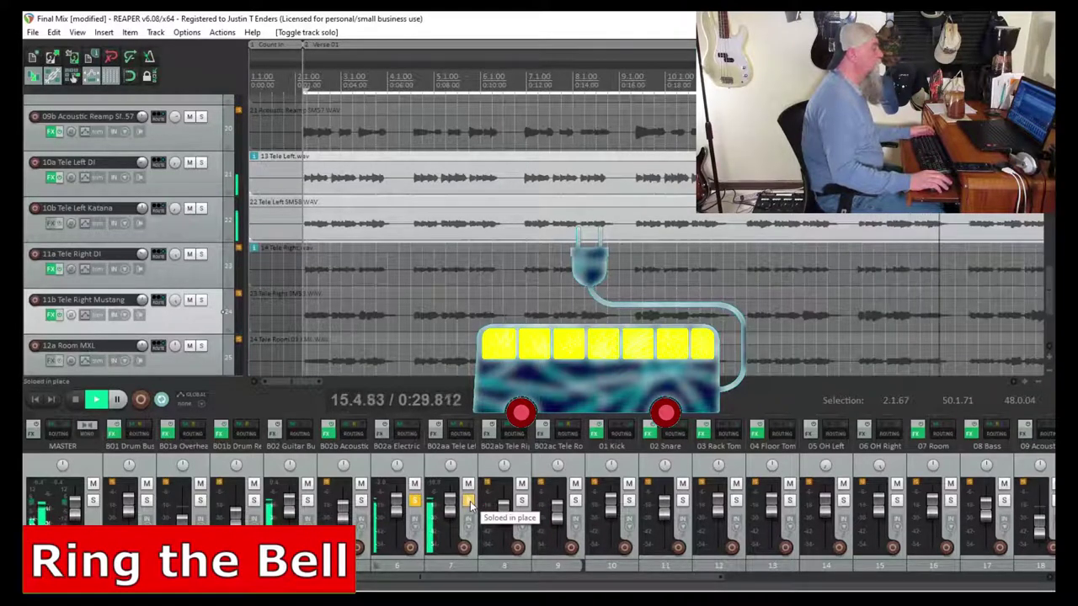
pyautogui.click(468, 501)
pyautogui.click(522, 501)
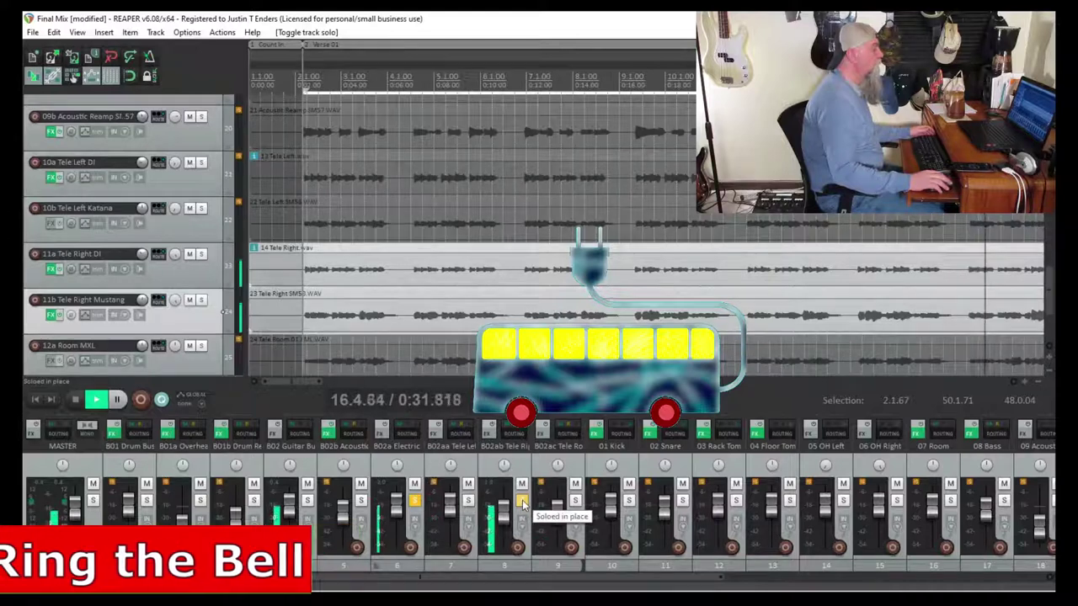
pyautogui.click(522, 502)
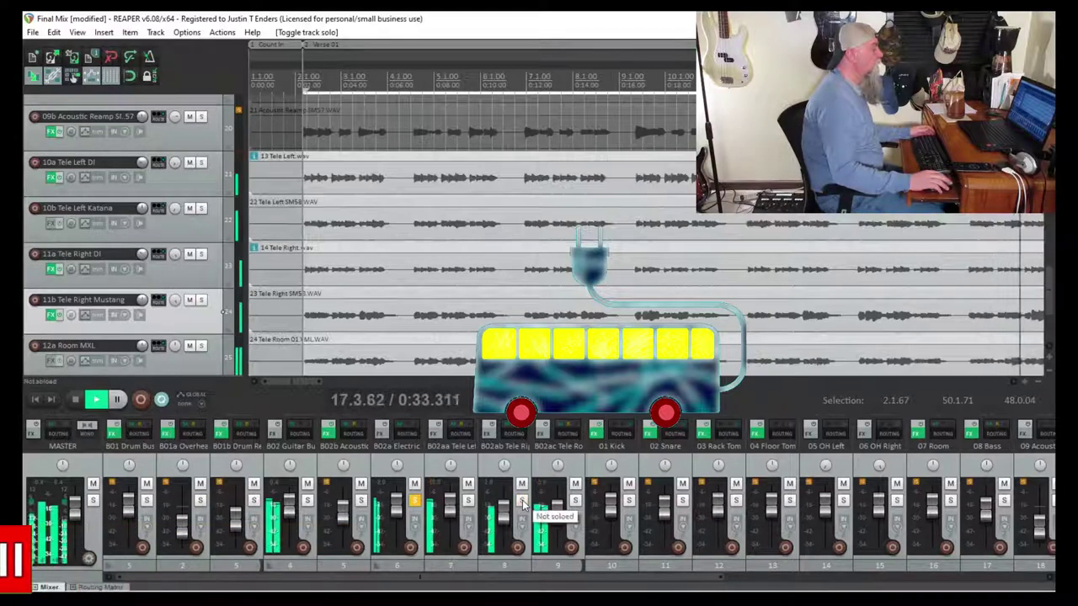
pyautogui.click(576, 502)
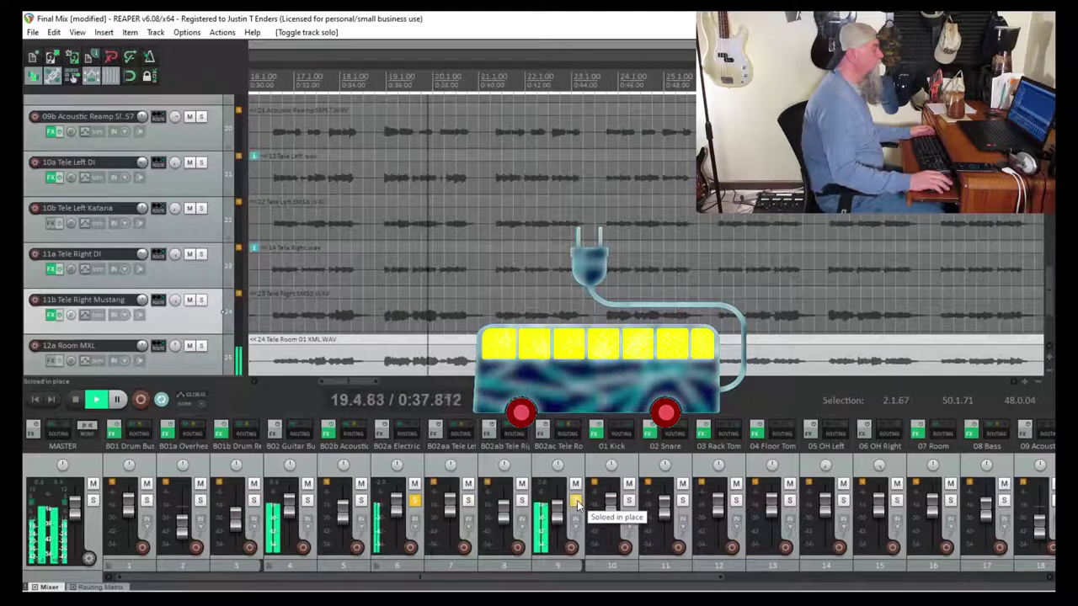
pyautogui.click(577, 503)
pyautogui.click(575, 486)
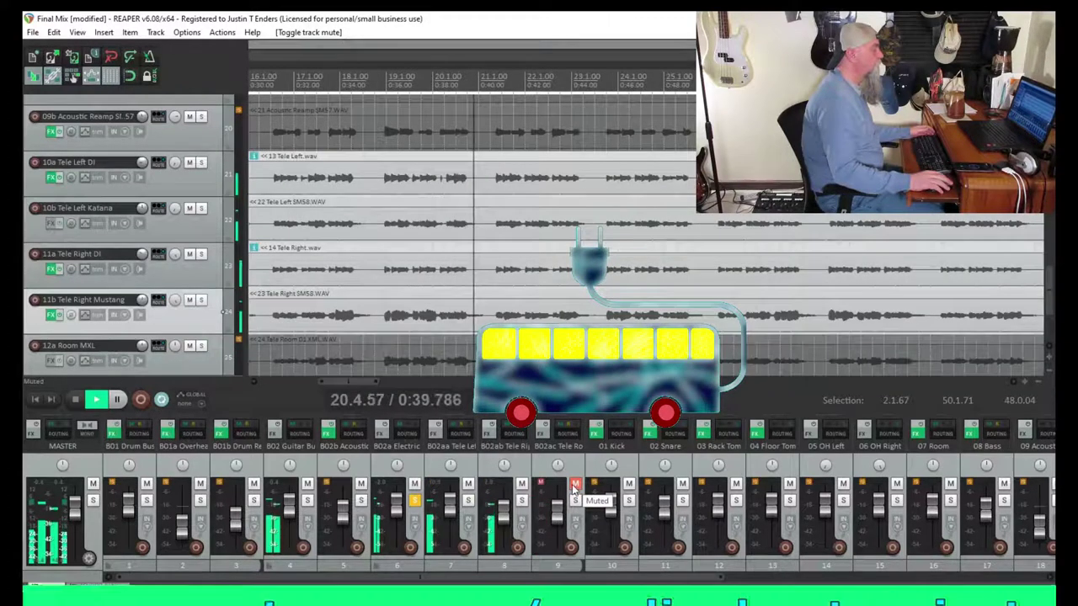
pyautogui.click(576, 486)
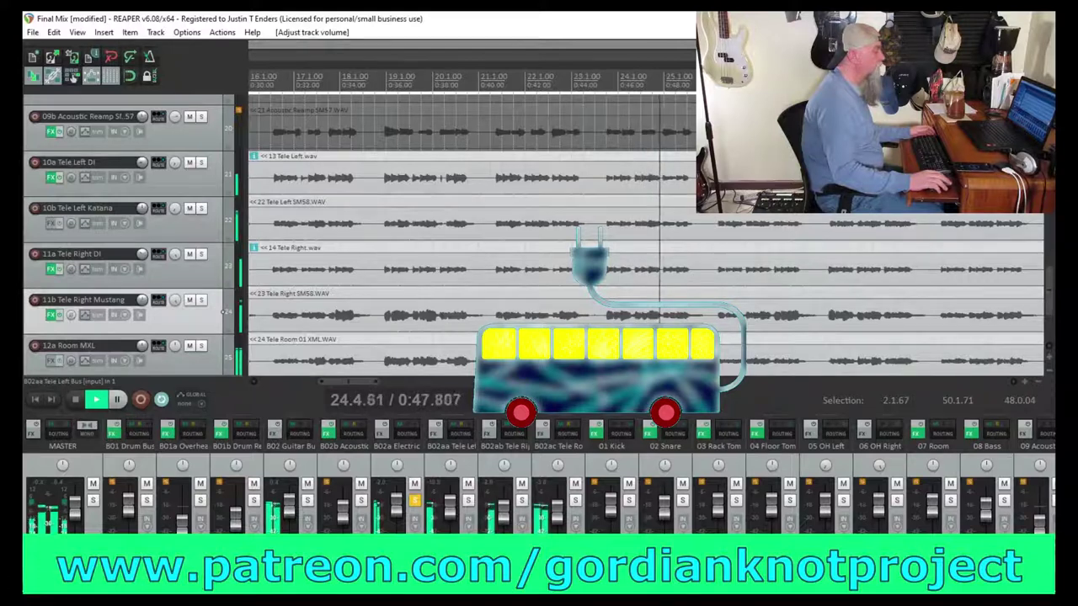
# - Lower the 11b Tele Right Mustang fader slightly and readjust the 11a Tele Right DI fader to rebalance the right guitar
pyautogui.moveTo(578, 590); pyautogui.dragTo(906, 591)
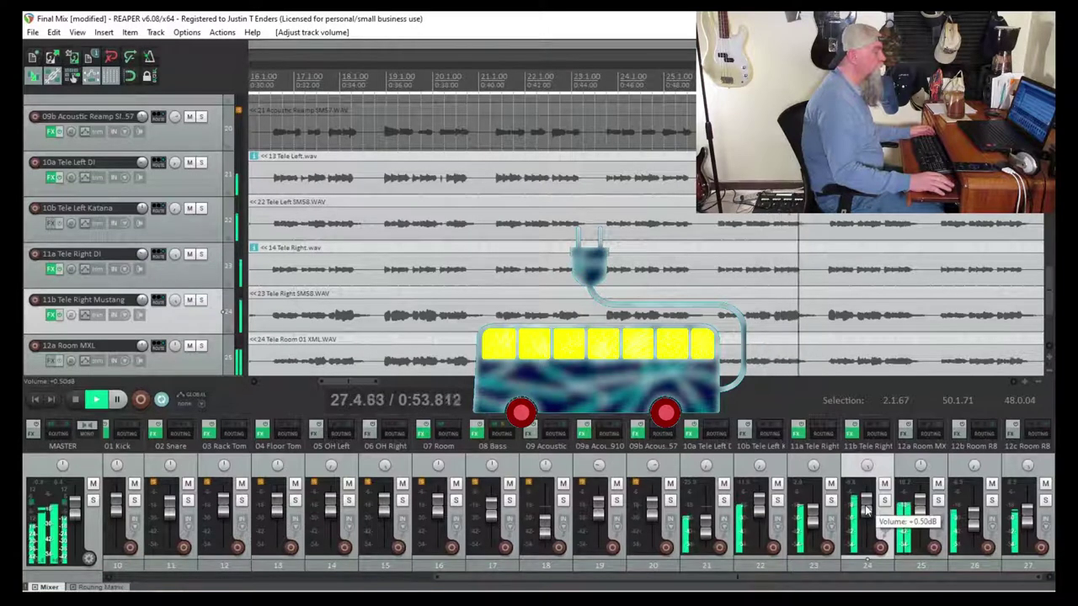
pyautogui.moveTo(866, 510); pyautogui.dragTo(812, 521)
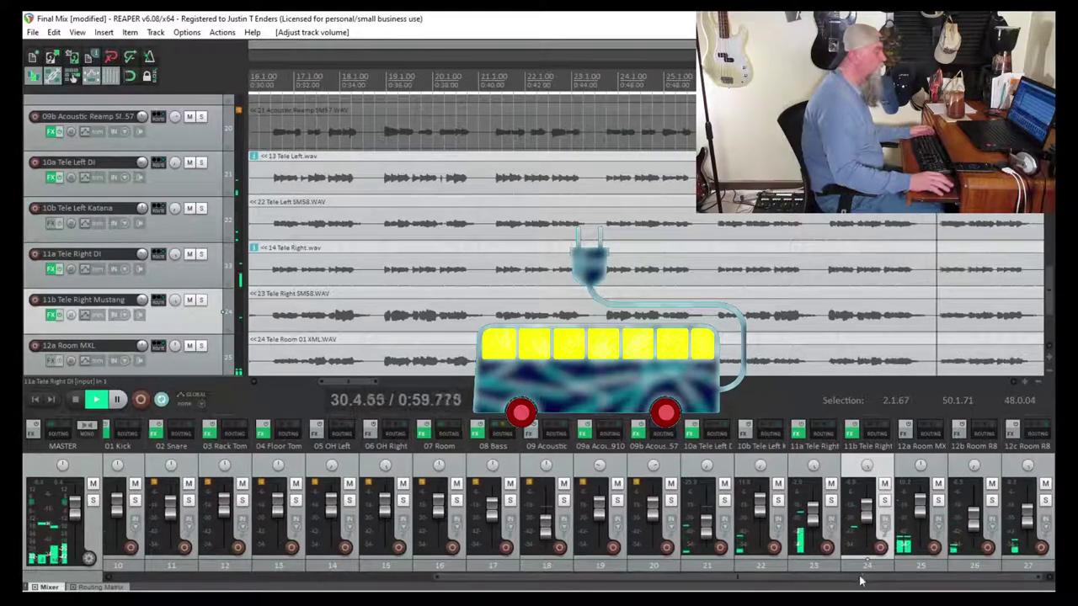
# - Recheck the balance by soloing the B02ab Tele Right, B02aa Tele Left and B02ac Tele Room buses in turn
pyautogui.moveTo(861, 581); pyautogui.dragTo(517, 594)
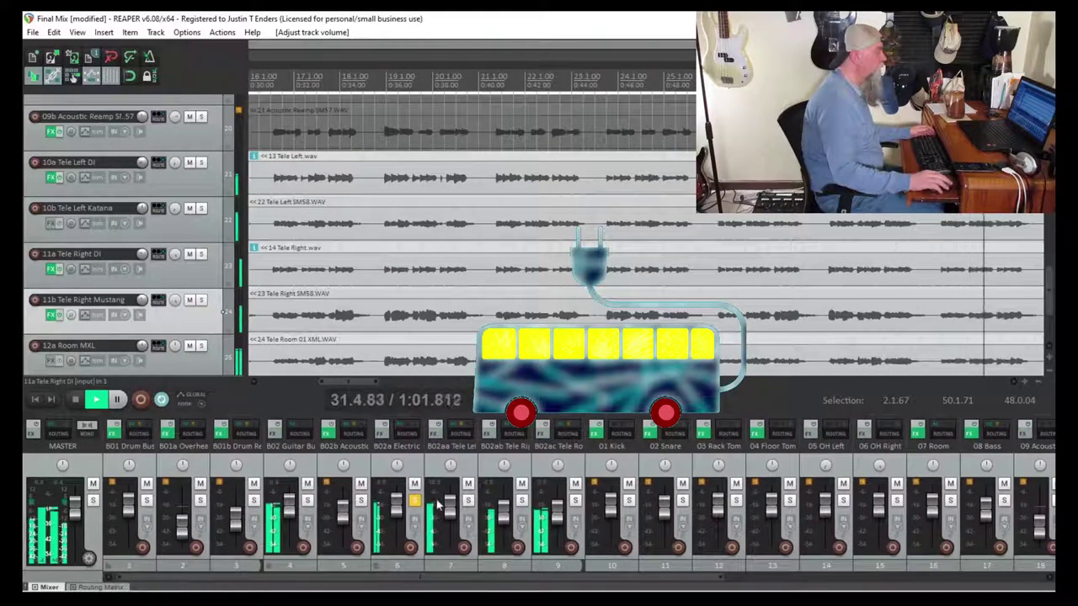
pyautogui.click(522, 501)
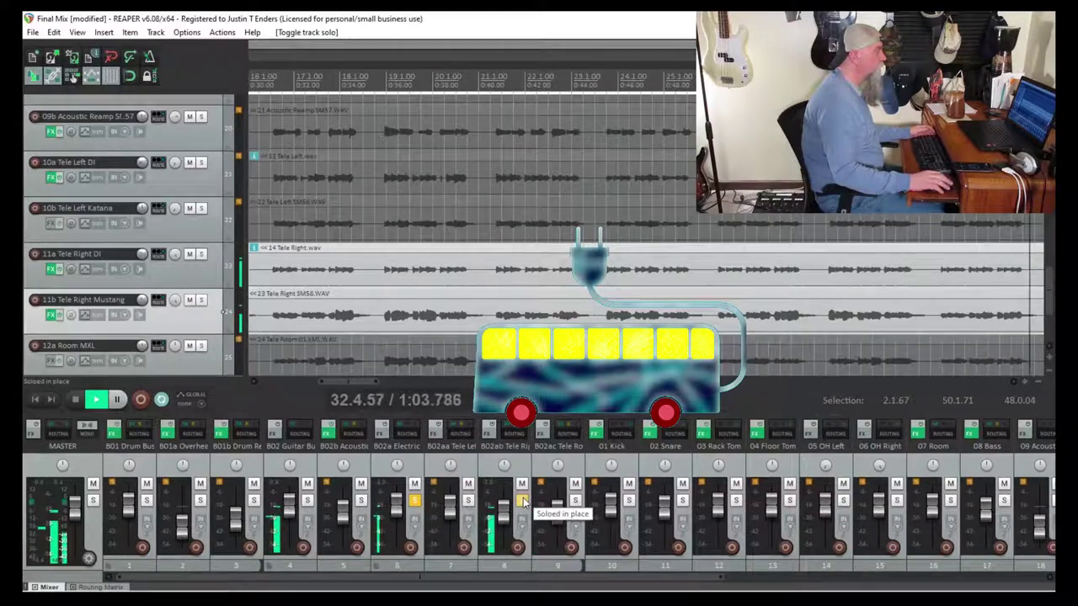
pyautogui.click(522, 501)
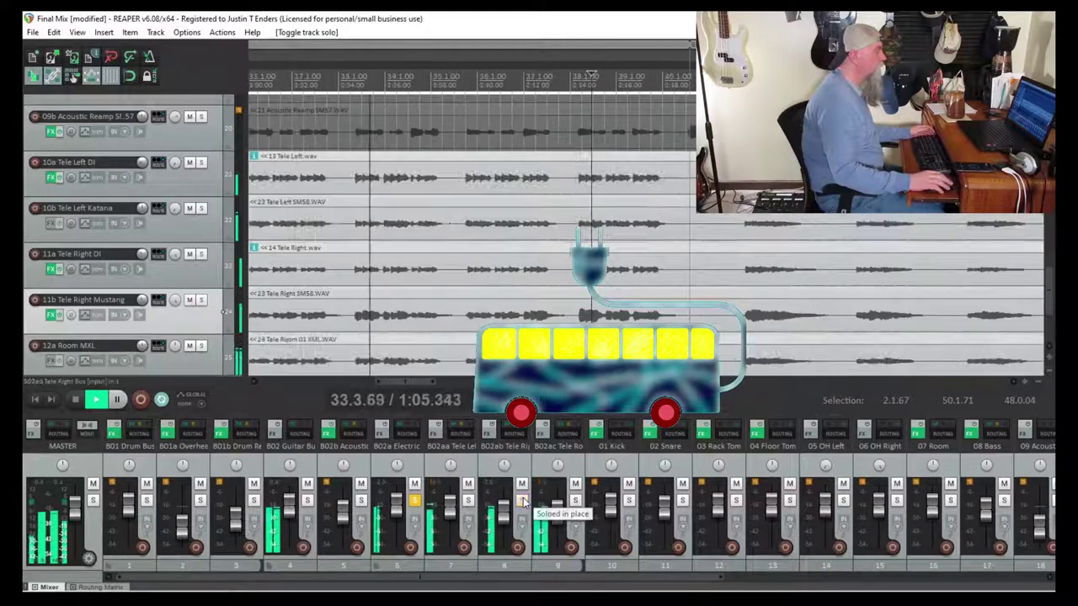
pyautogui.click(468, 501)
pyautogui.click(469, 501)
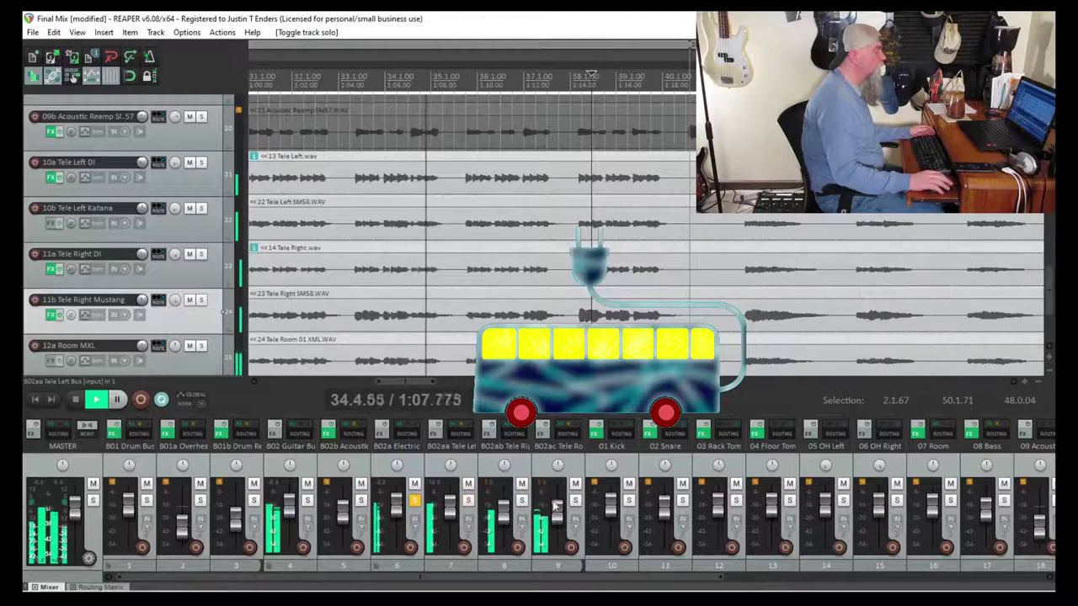
pyautogui.click(575, 502)
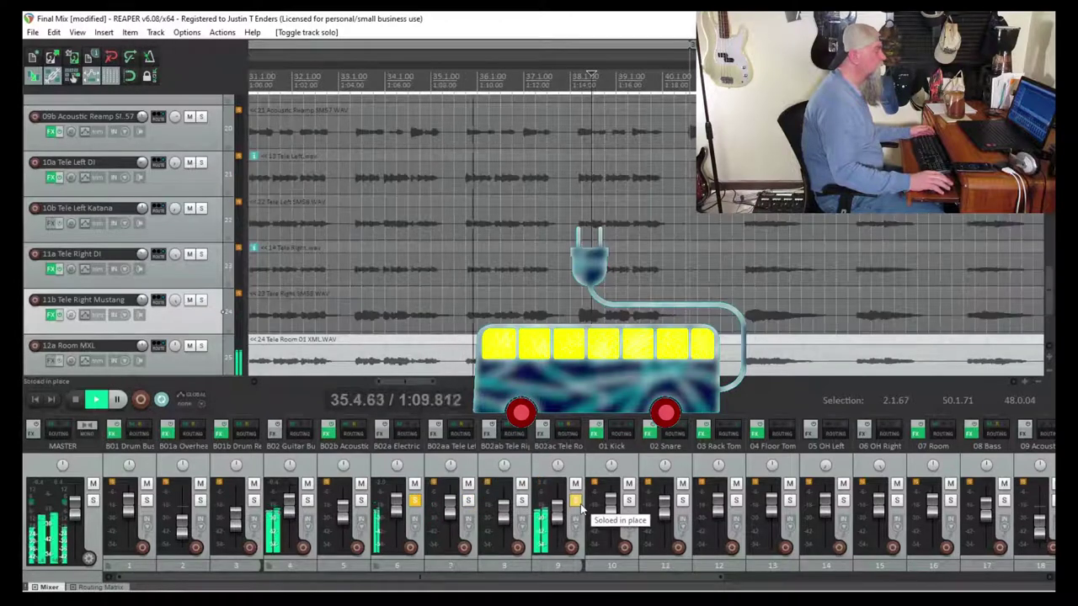
pyautogui.click(576, 502)
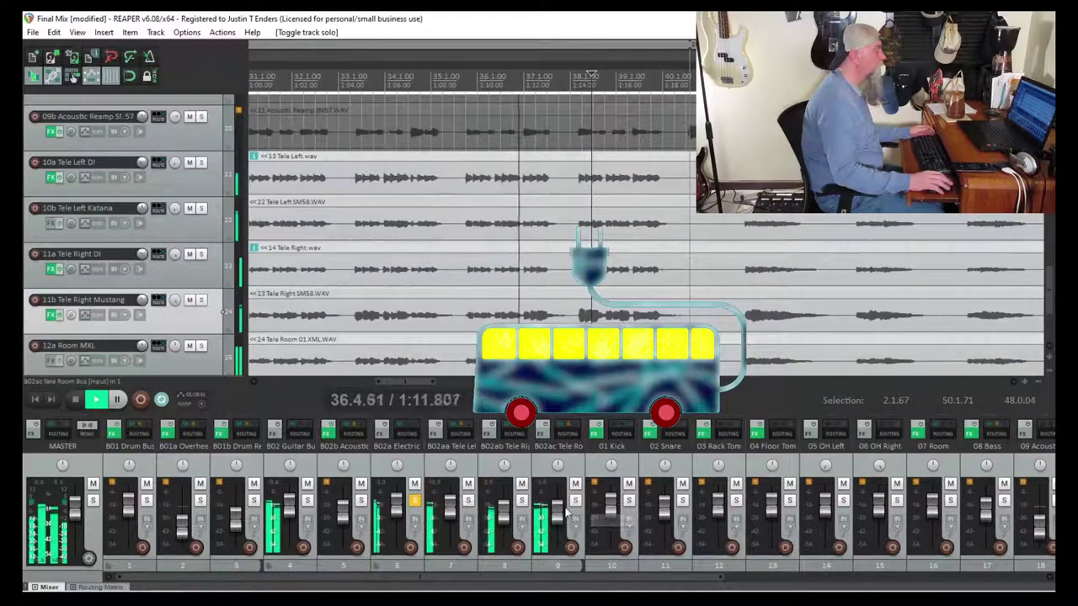
# - Lower the B02ac Tele Room Bus slightly, then unsolo the B02a Electric Bus and bring it down to about -10.6 dB in the full mix
pyautogui.moveTo(558, 520); pyautogui.dragTo(558, 525)
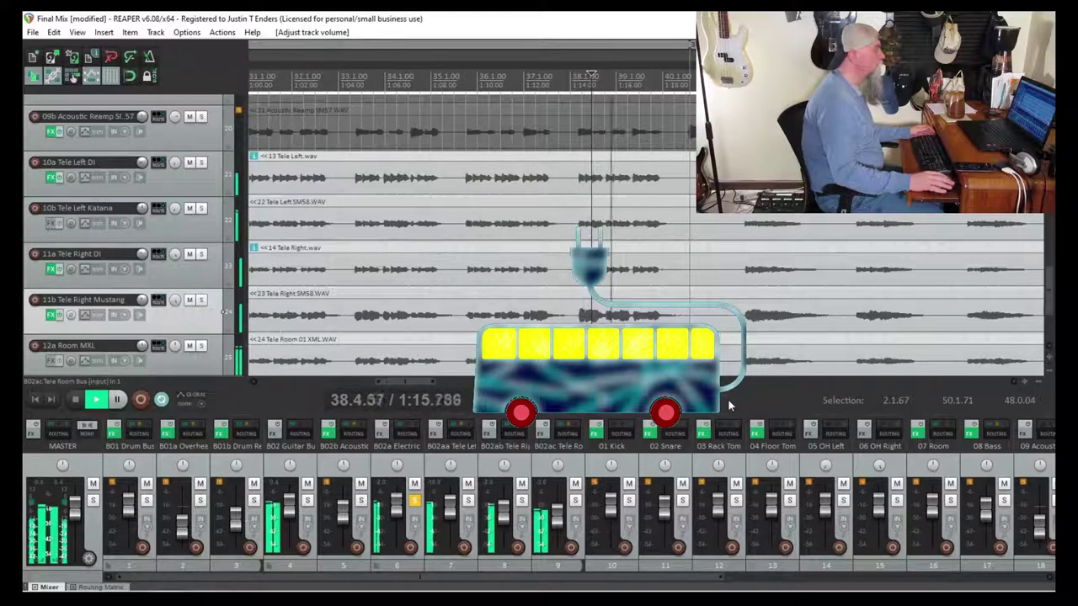
pyautogui.click(415, 502)
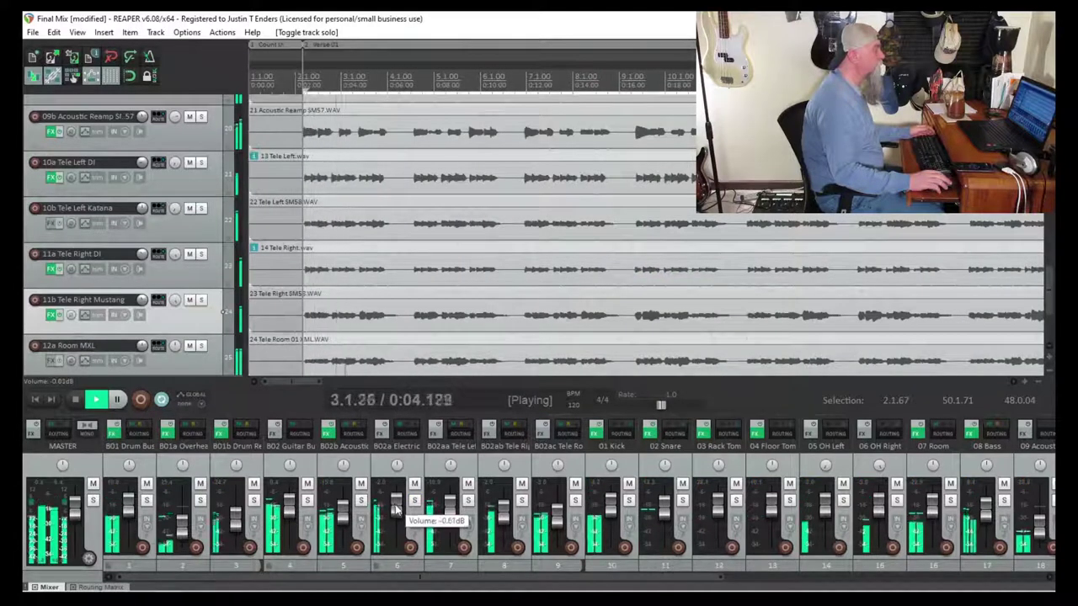
pyautogui.moveTo(396, 507); pyautogui.dragTo(397, 514)
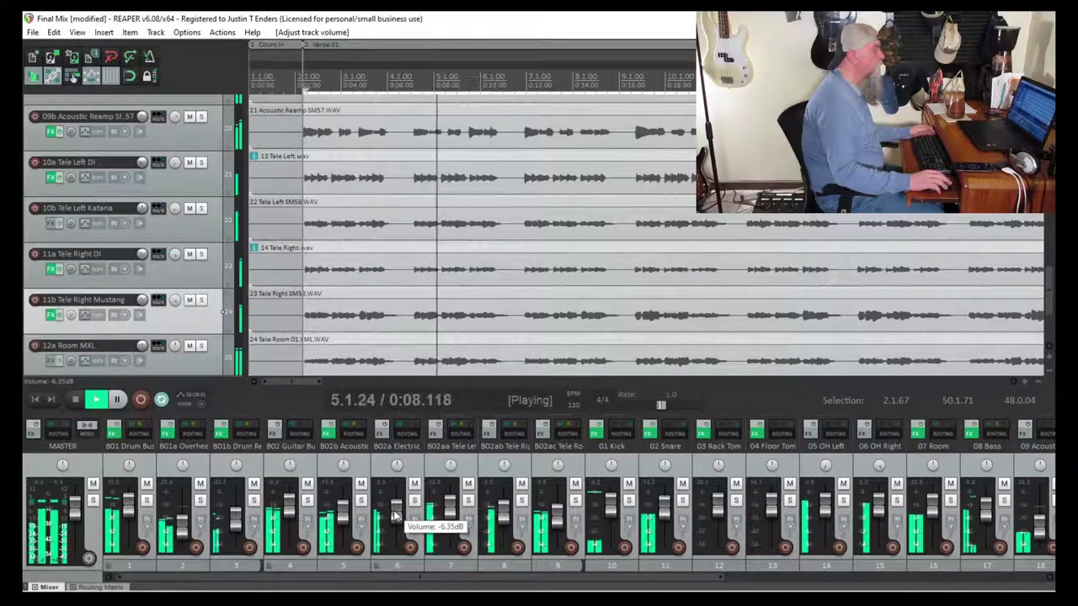
pyautogui.moveTo(395, 515); pyautogui.dragTo(394, 519)
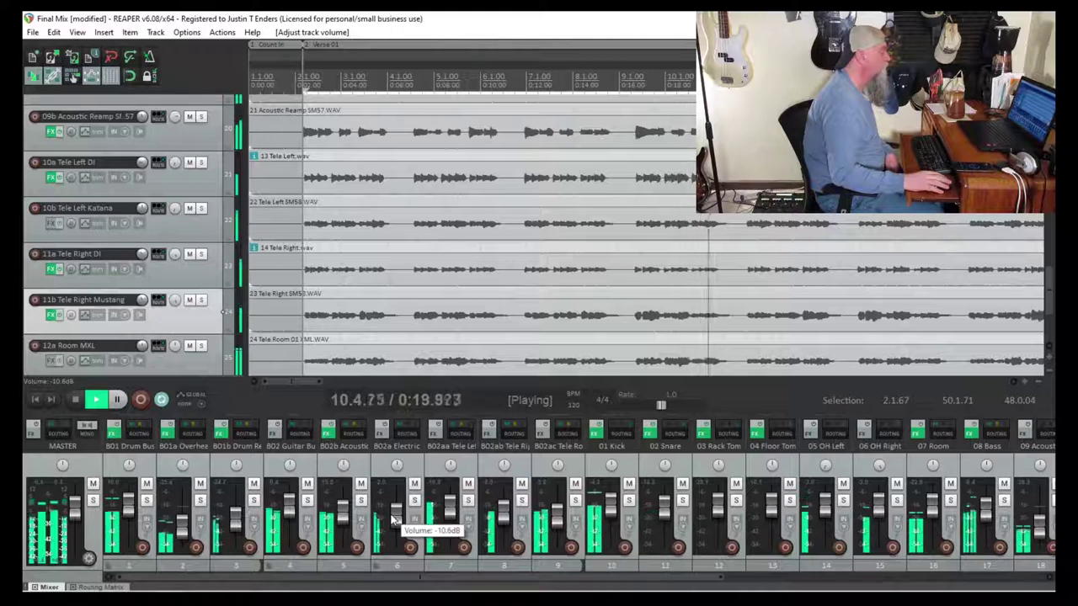
# - Add Pulsar Smasher to the B02ac Tele Room Bus and set a higher input, a lower output and a 100% mix
pyautogui.click(381, 434)
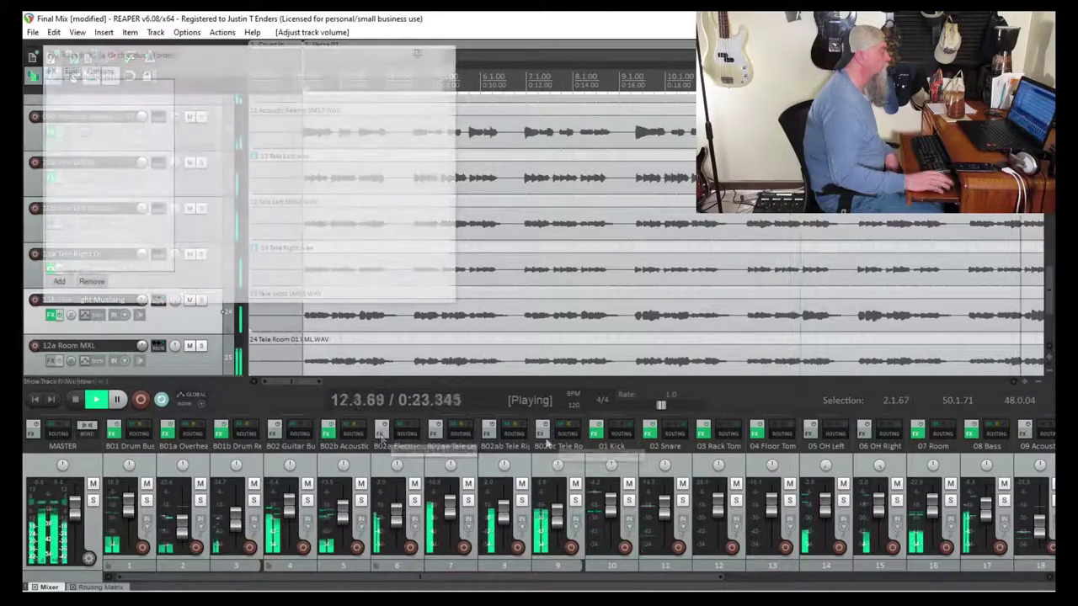
pyautogui.click(544, 435)
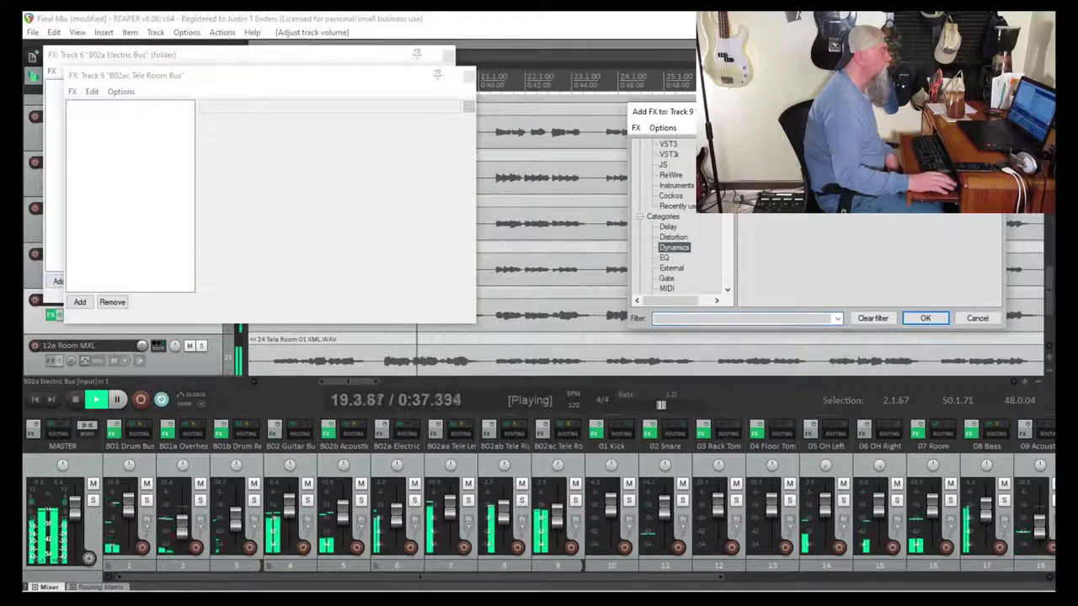
pyautogui.click(925, 318)
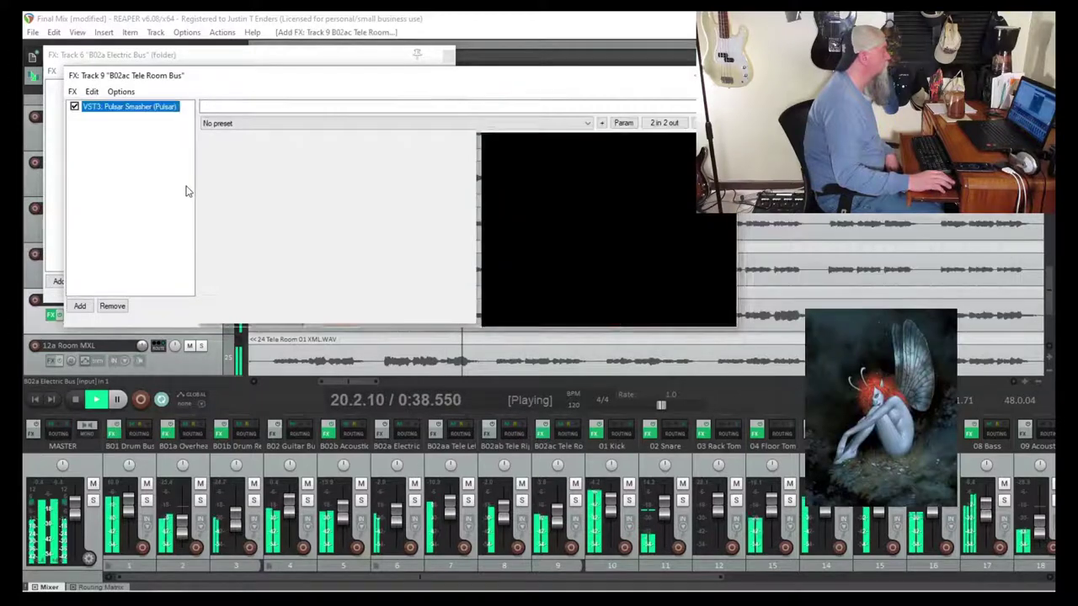
pyautogui.click(449, 58)
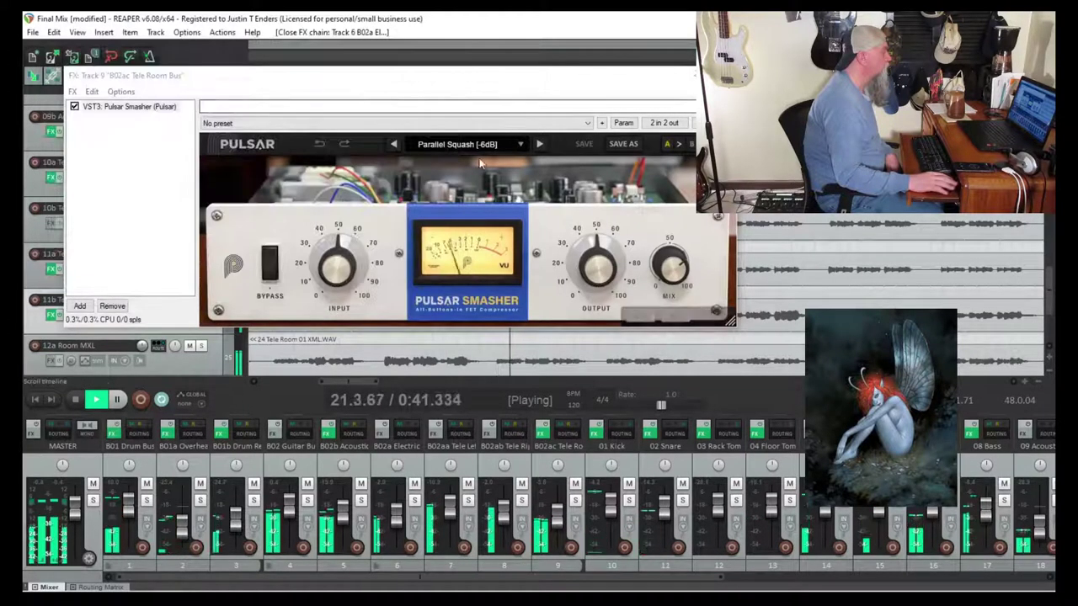
pyautogui.moveTo(334, 250); pyautogui.dragTo(320, 257)
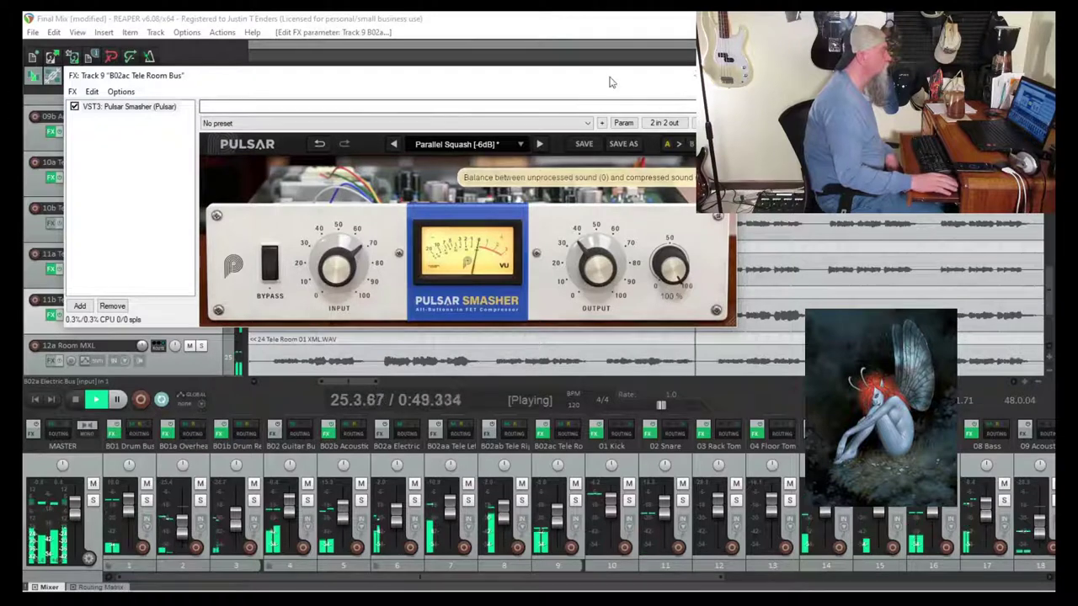
# - Compare the room bus with Pulsar Smasher bypassed and active, and raise the B02ac Tele Room Bus fader to about -5.2 dB
pyautogui.click(269, 268)
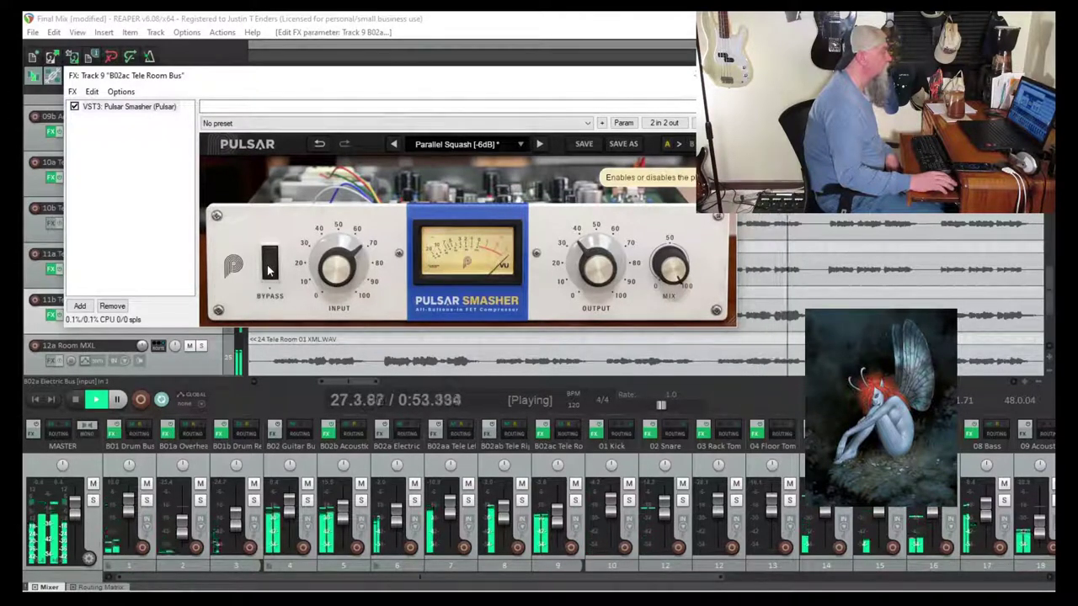
pyautogui.click(268, 268)
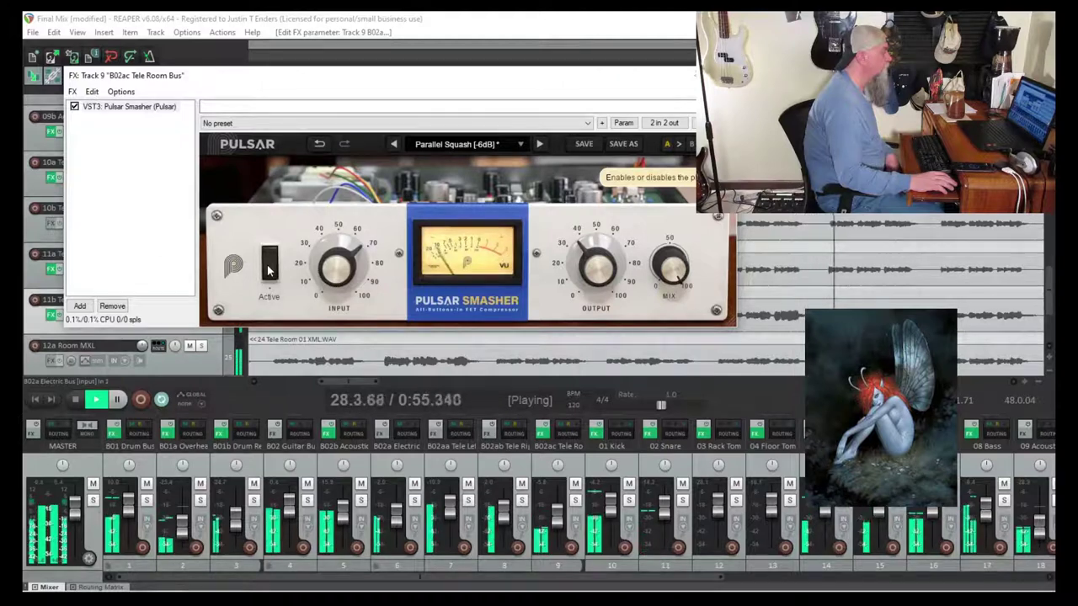
pyautogui.click(720, 75)
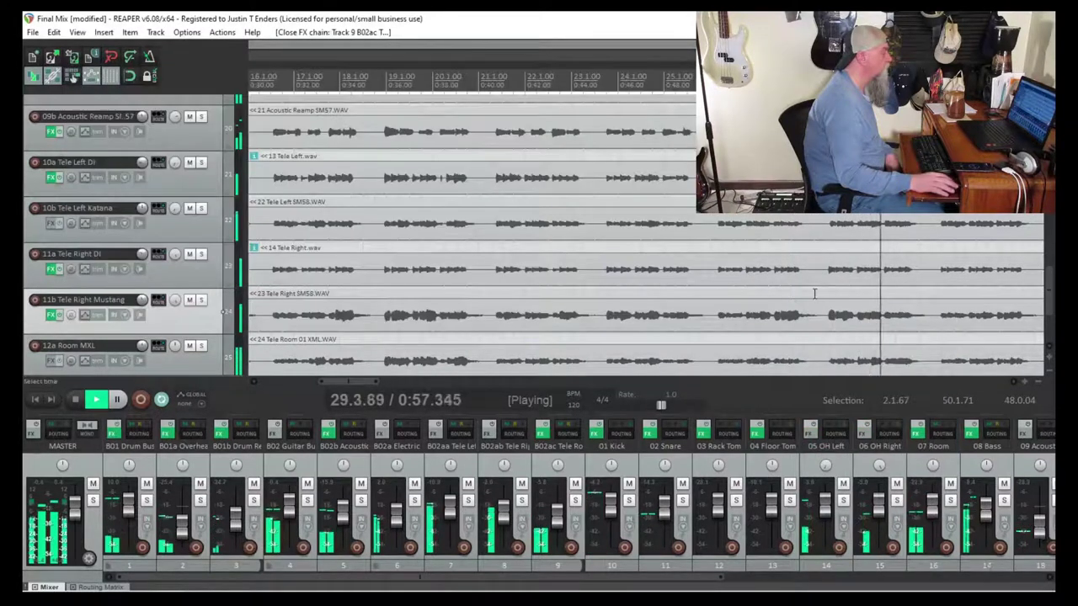
pyautogui.moveTo(556, 522); pyautogui.dragTo(556, 517)
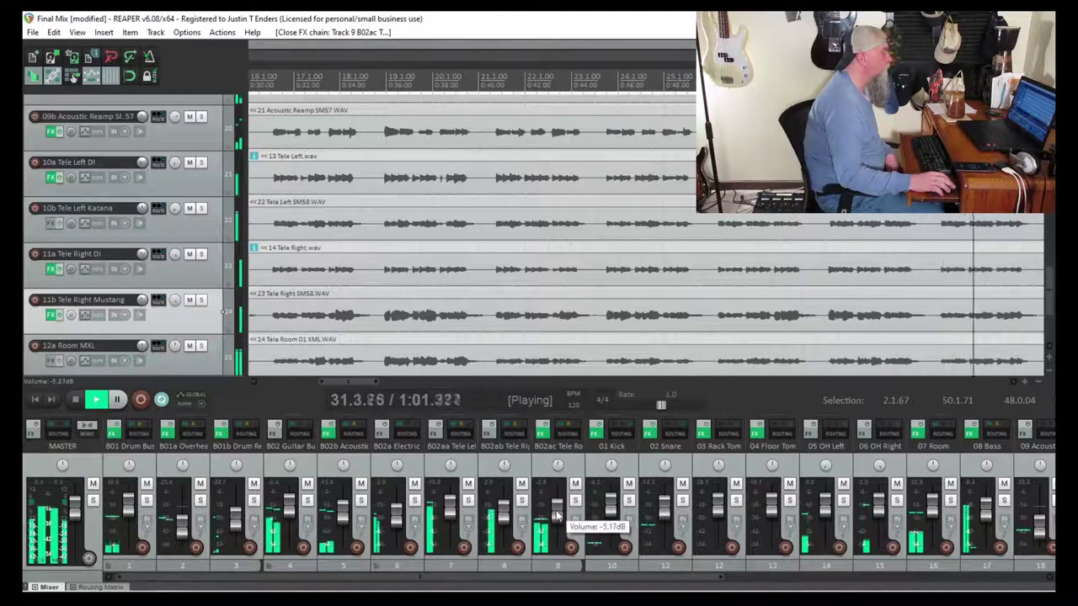
# - Add ReaXcomp to the B02a Electric Bus and give band 1 a -28.6 dB threshold, a ratio of 4 and no auto makeup gain
pyautogui.click(381, 431)
pyautogui.click(926, 315)
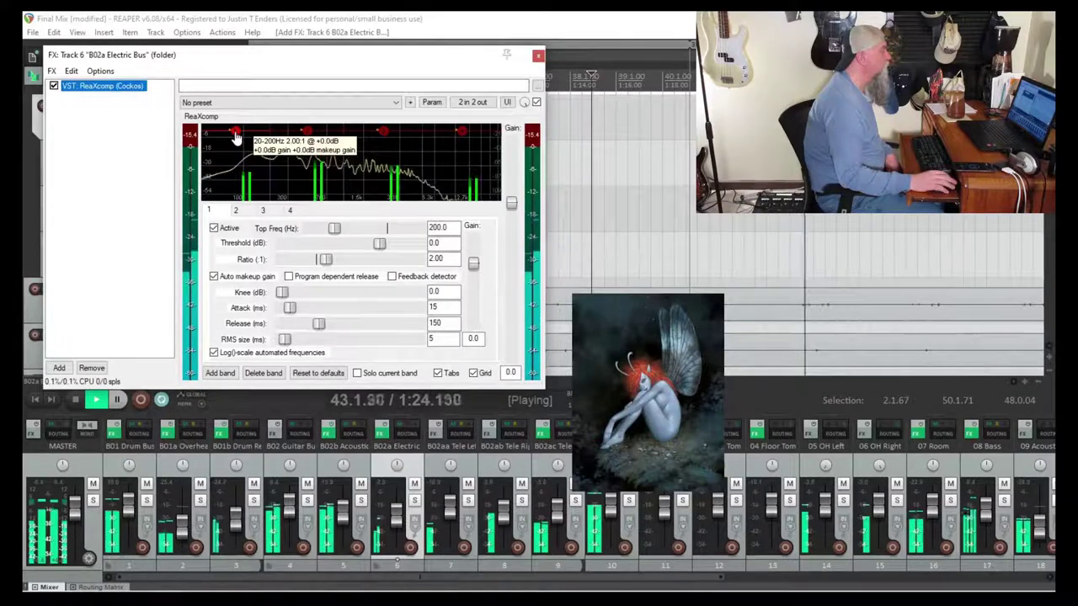
pyautogui.moveTo(236, 137); pyautogui.dragTo(239, 172)
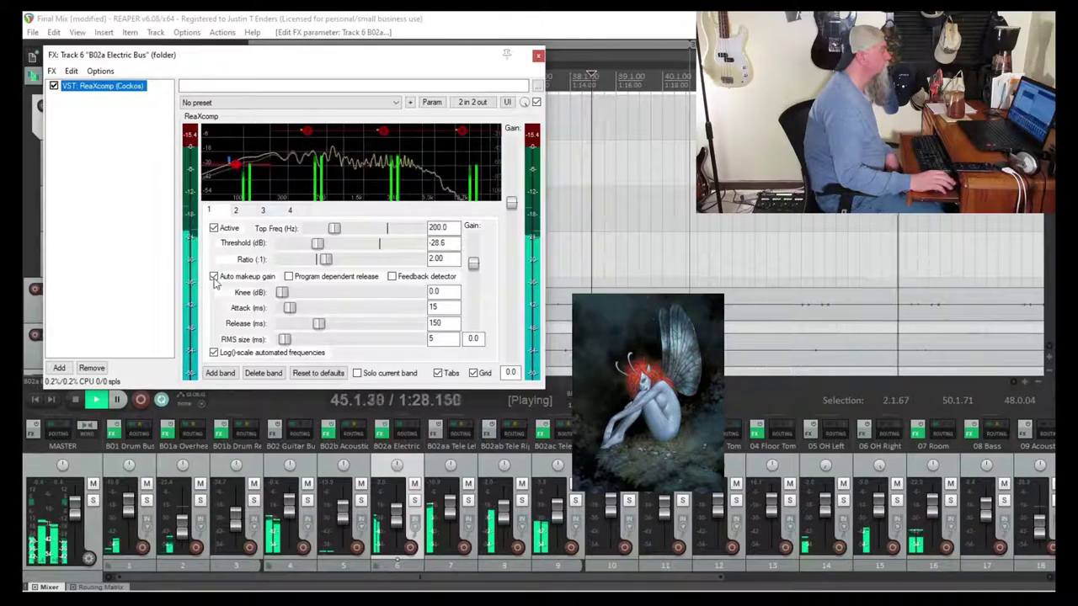
pyautogui.click(214, 278)
pyautogui.click(432, 259)
pyautogui.press('BackSpace')
pyautogui.write('4')
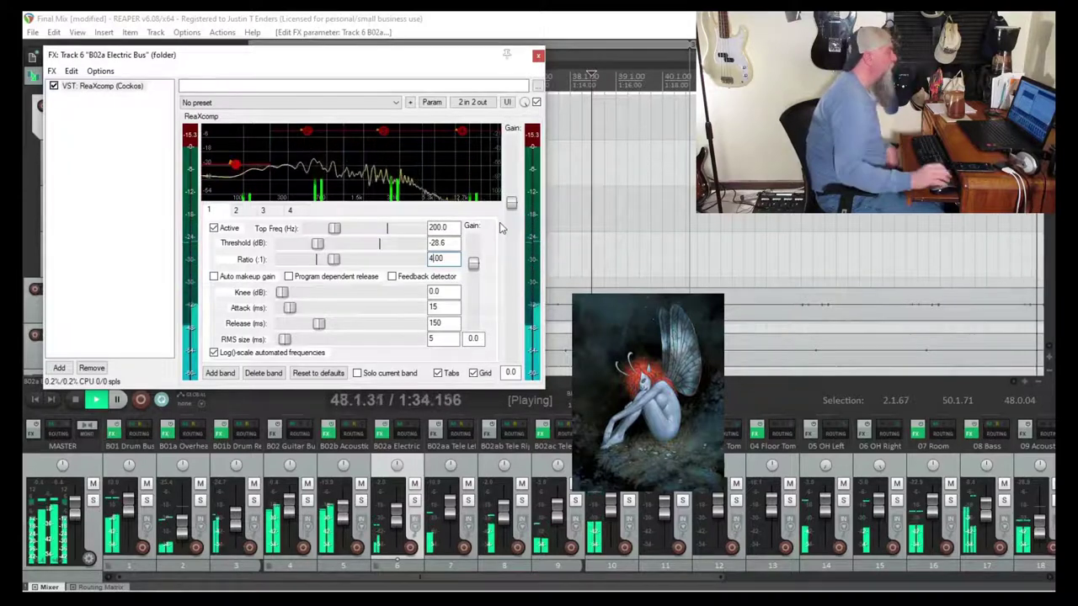
# - Set ReaXcomp band 2 on the B02a Electric Bus to a -19.8 dB threshold and a ratio of 4
pyautogui.click(308, 154)
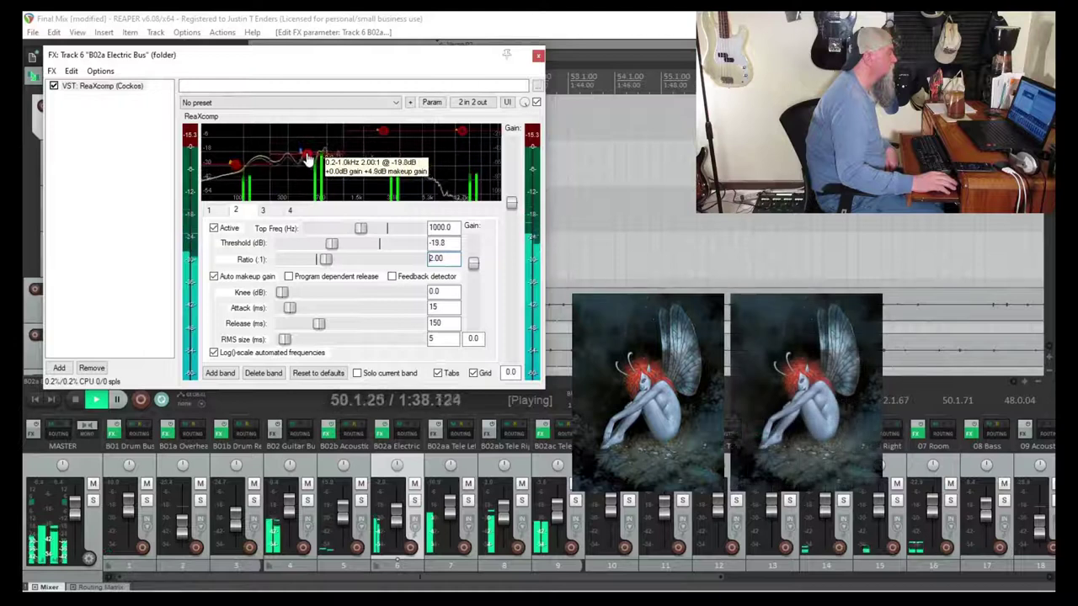
pyautogui.moveTo(308, 155); pyautogui.dragTo(309, 159)
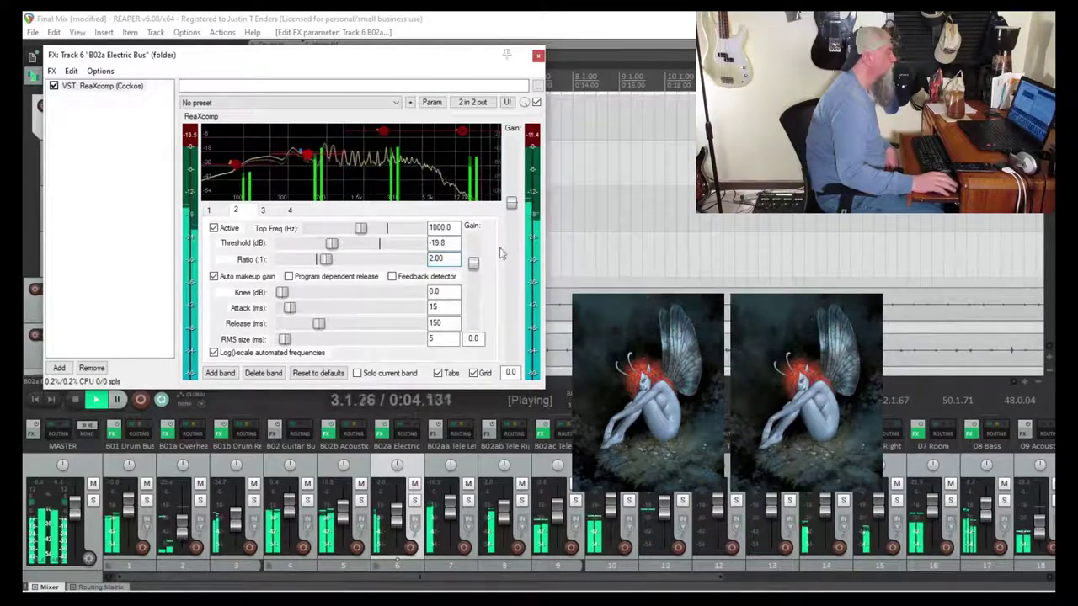
pyautogui.write('4')
pyautogui.press('Return')
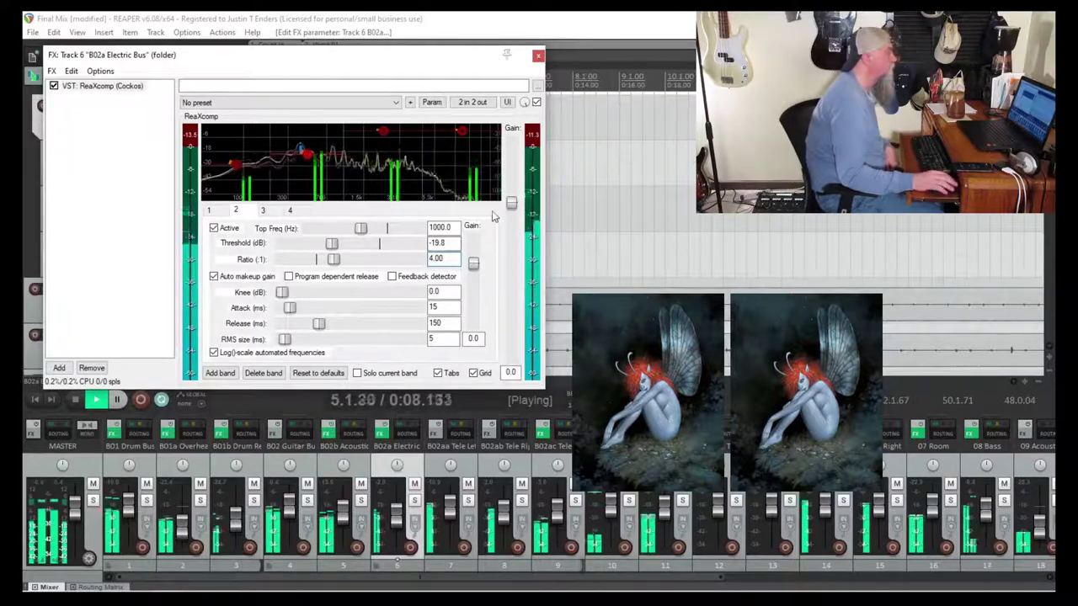
# - Set ReaXcomp band 3 to a -20.3 dB threshold and a ratio of 4, and close the Electric Bus effects window
pyautogui.click(385, 159)
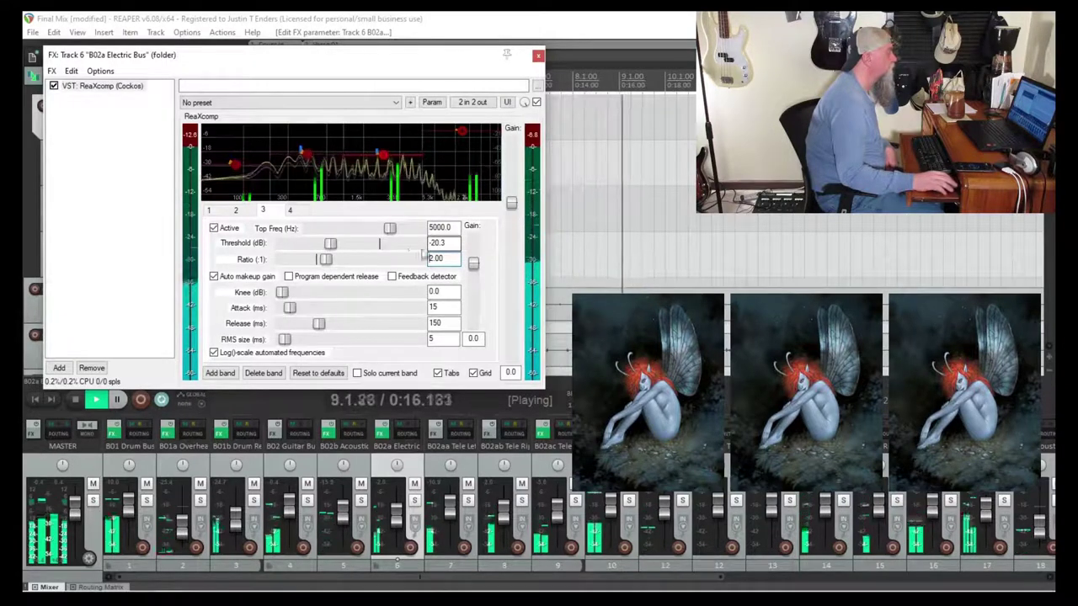
pyautogui.write('4')
pyautogui.press('Return')
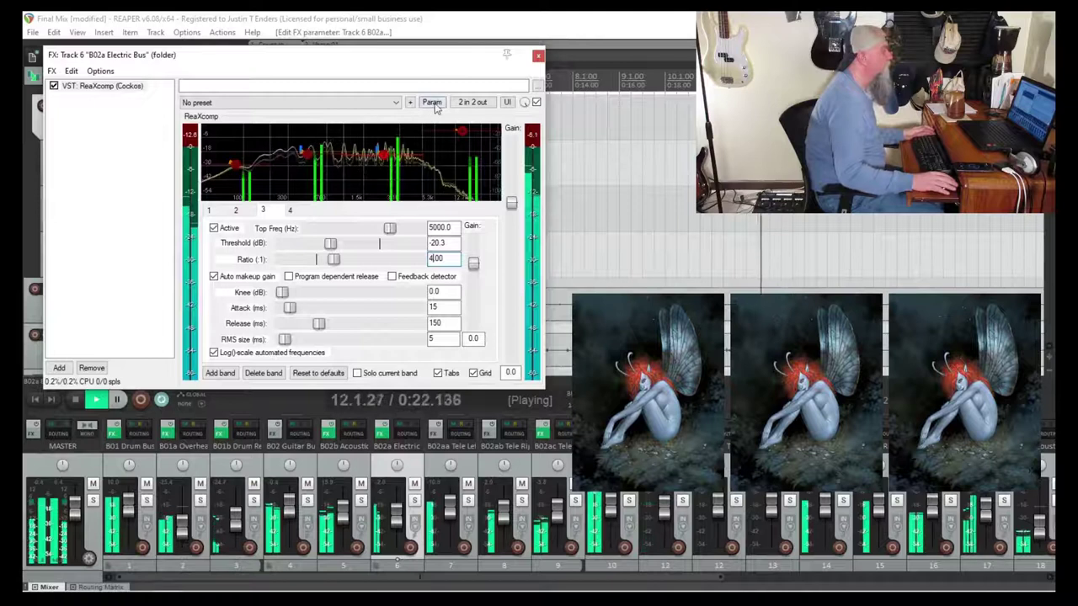
pyautogui.click(539, 57)
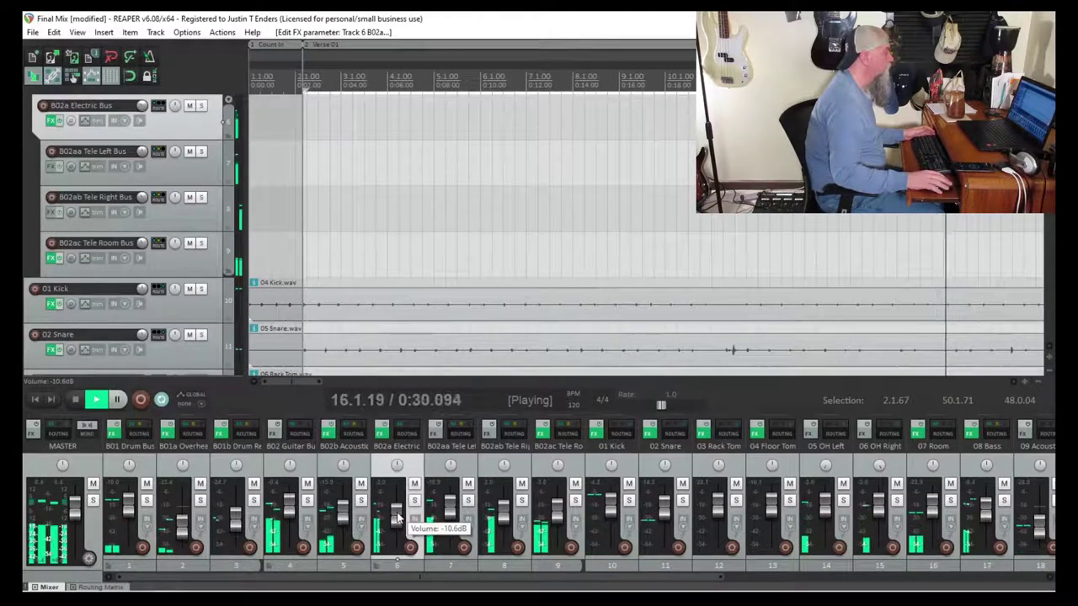
# - Recheck the B02a Electric Bus level and raise the B02ab Tele Right Bus fader slightly
pyautogui.click(397, 517)
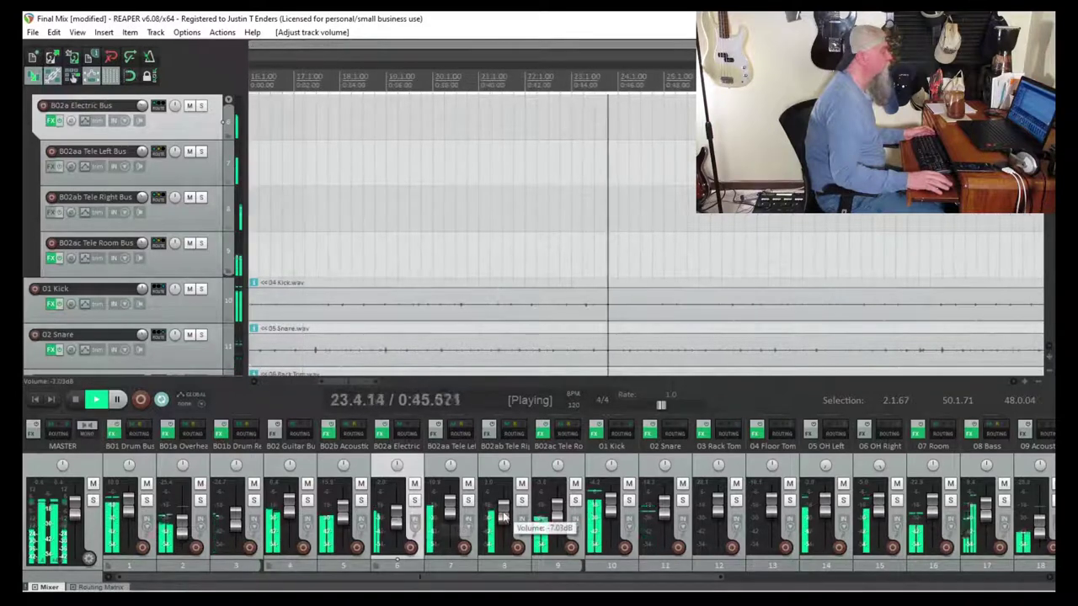
pyautogui.moveTo(504, 516); pyautogui.dragTo(504, 514)
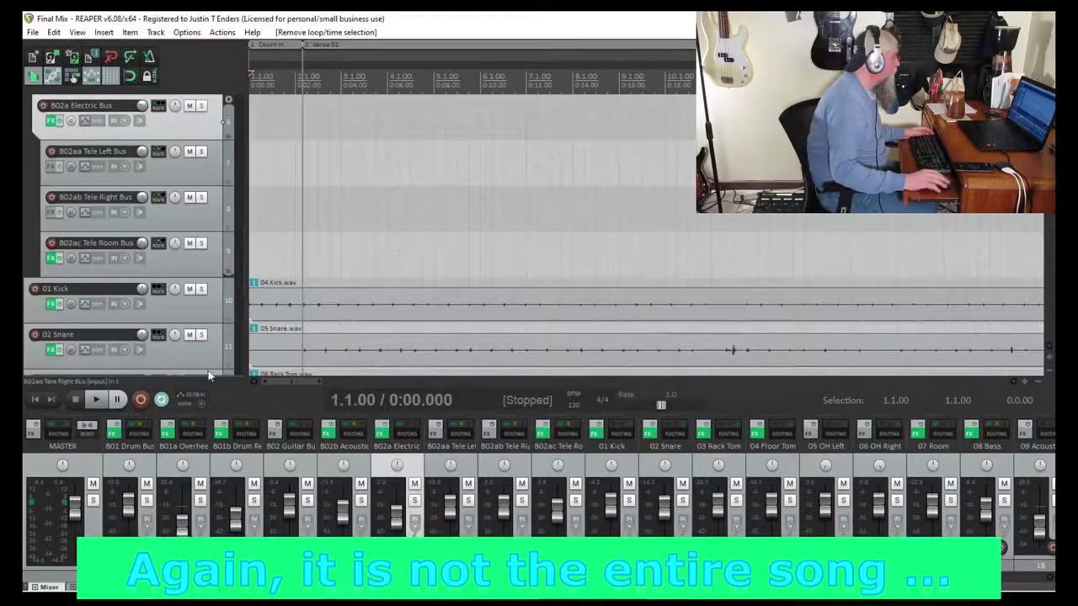
# - Play the mix from the start and review the levels of the individual instrument tracks in the mixer
pyautogui.click(98, 402)
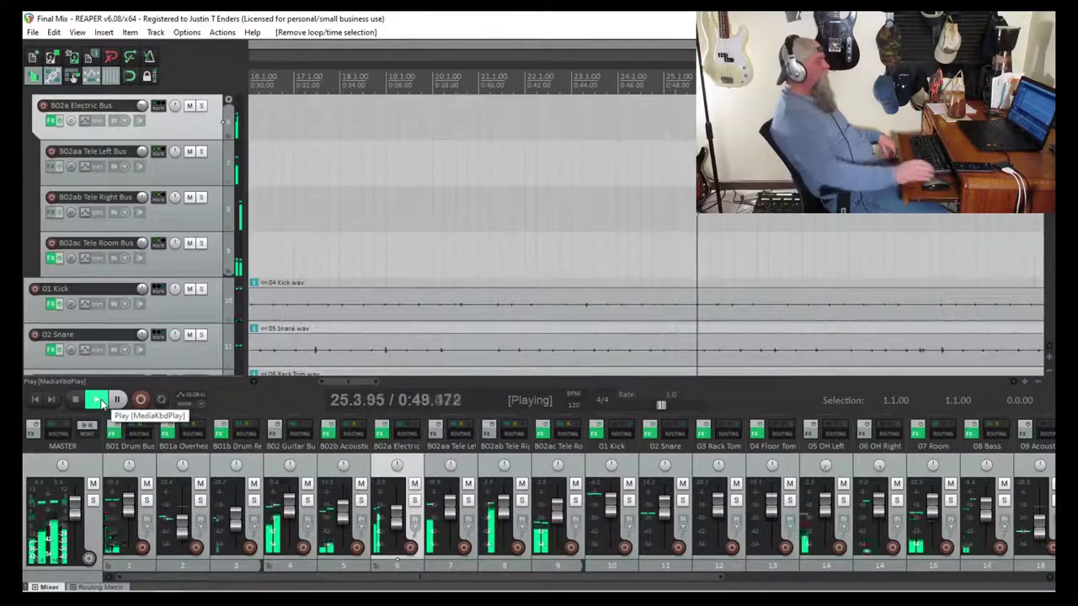
pyautogui.moveTo(481, 579); pyautogui.dragTo(866, 592)
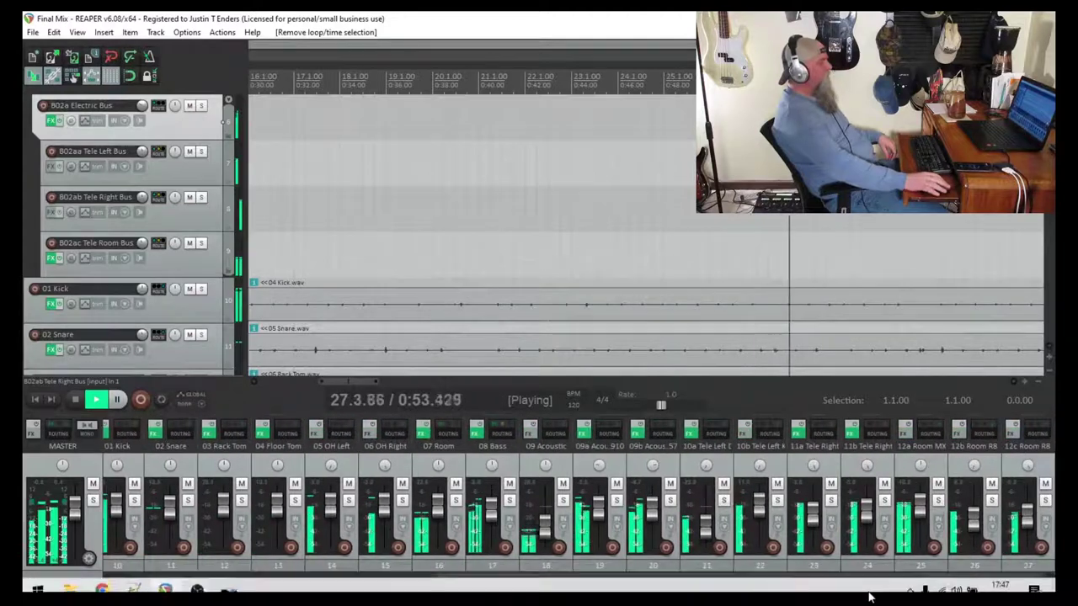